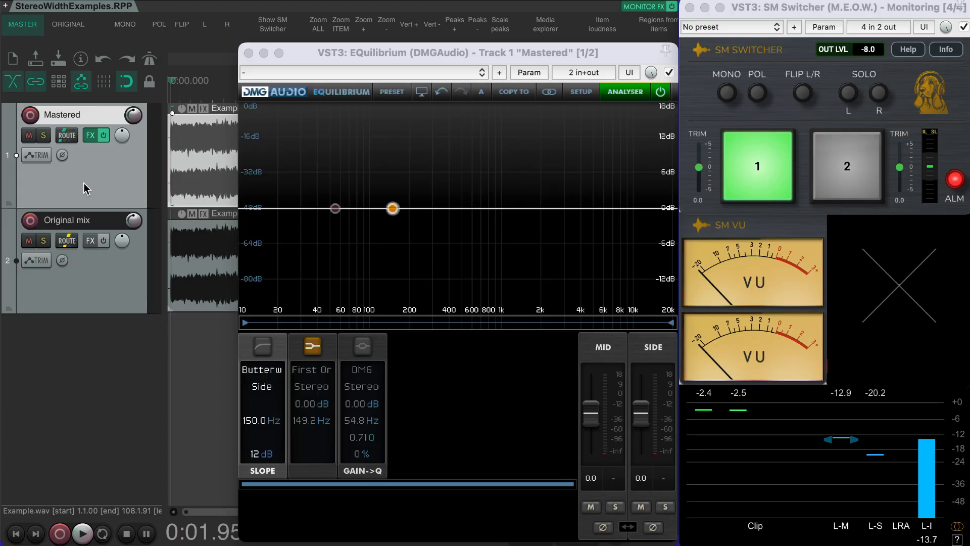
Play the full mix and compare stereo with mono (mid only) and polarity-inverted mono (side only) monitoring, returning to stereo.
key("space")
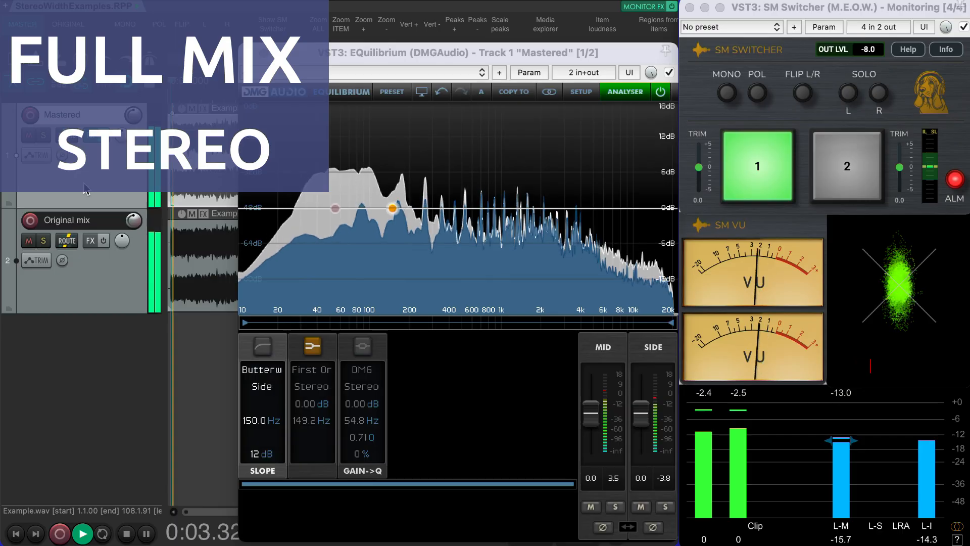
key("m")
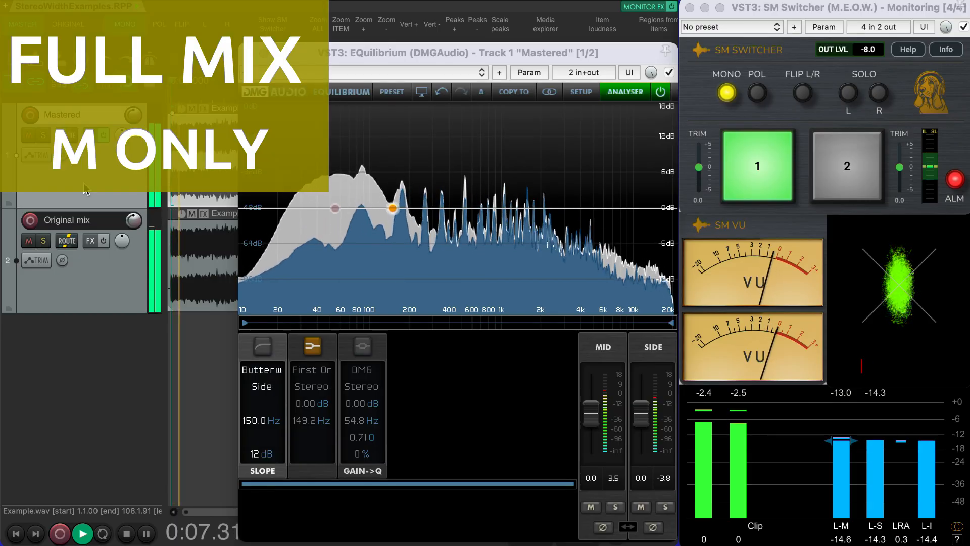
key("m")
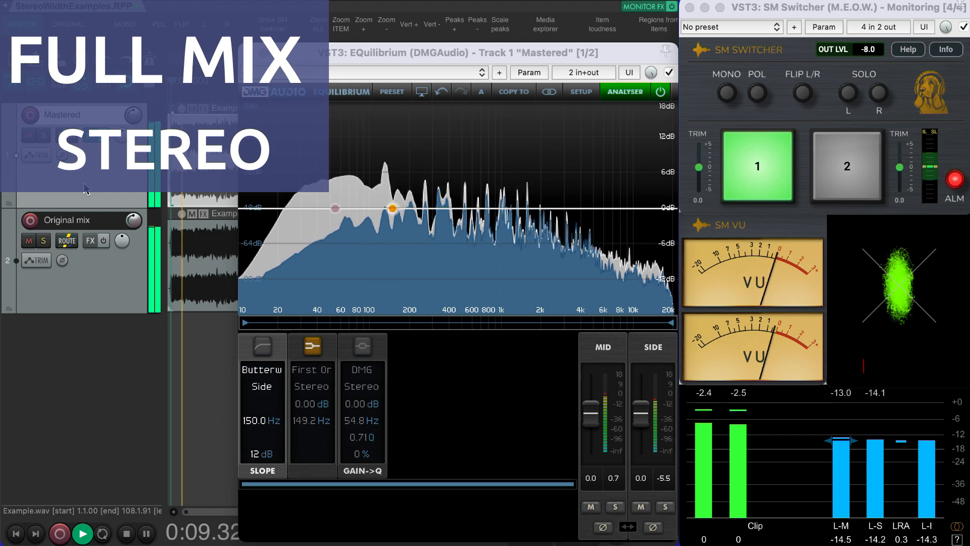
key("m")
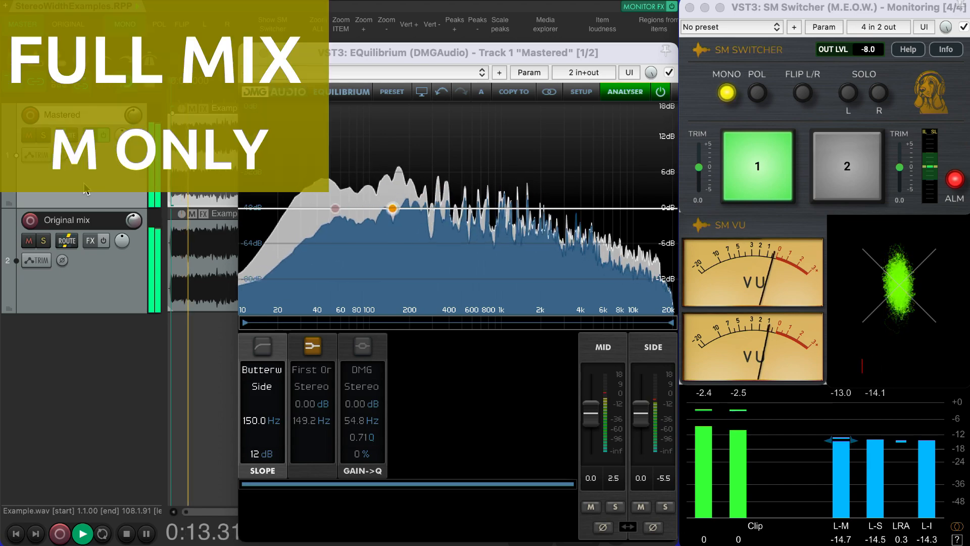
key("p")
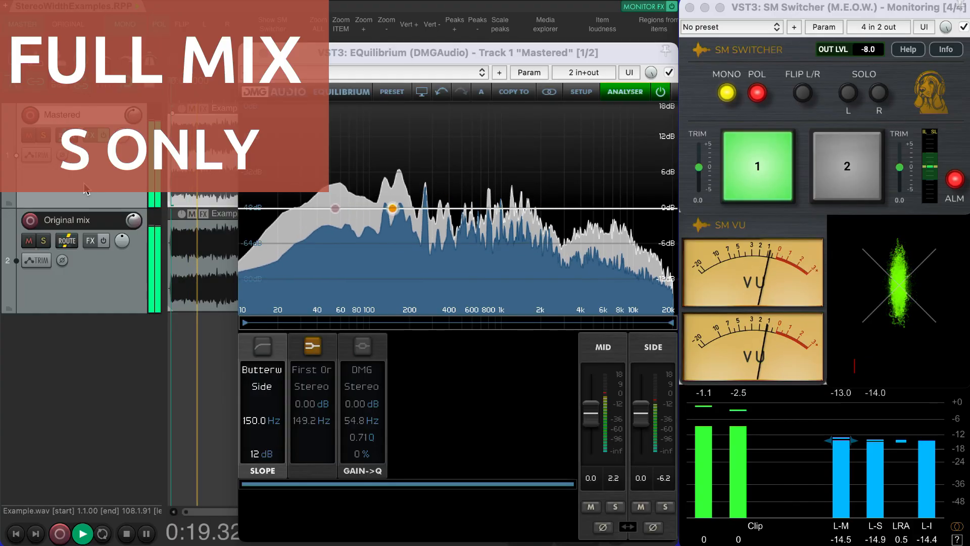
key("p")
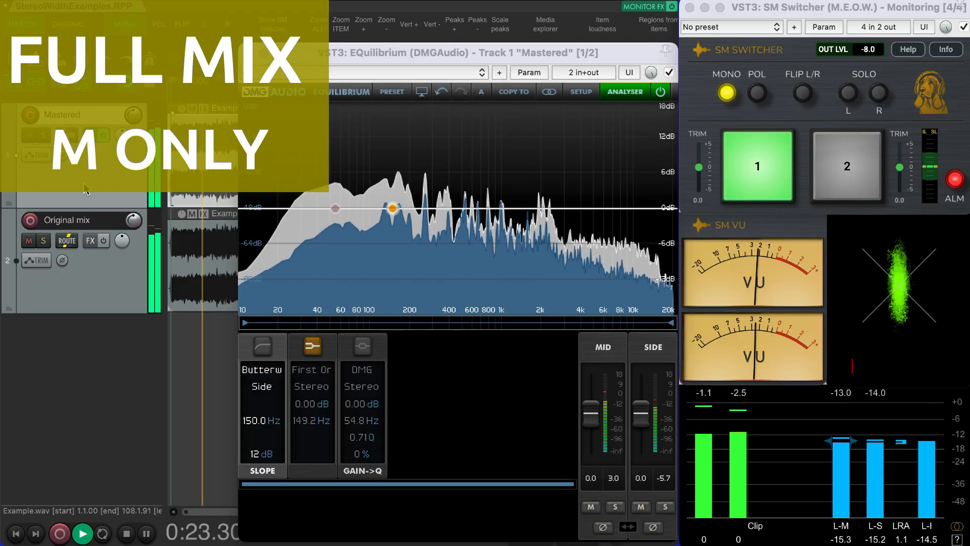
key("m")
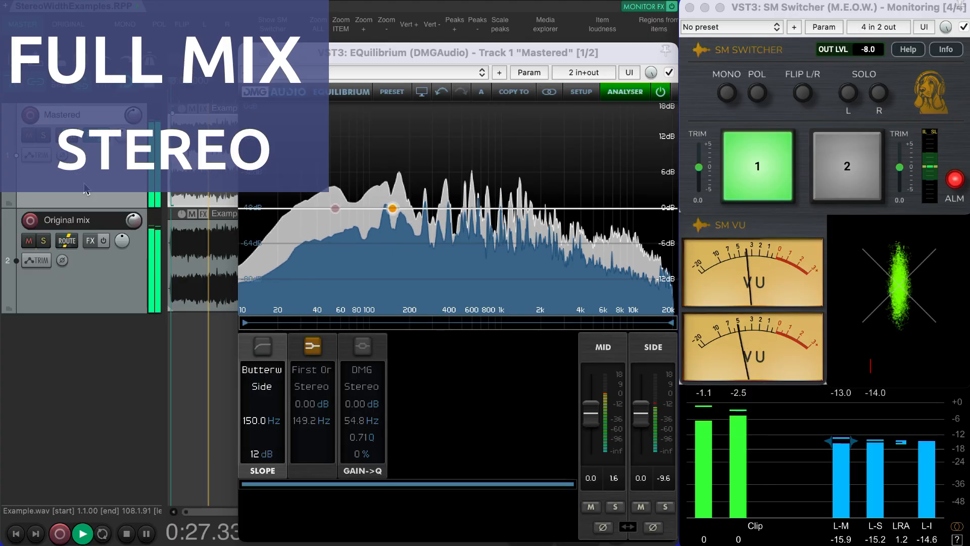
Repeat the mid-only, side-only and stereo listening comparison on further passages of the mix, ending in stereo.
key("m")
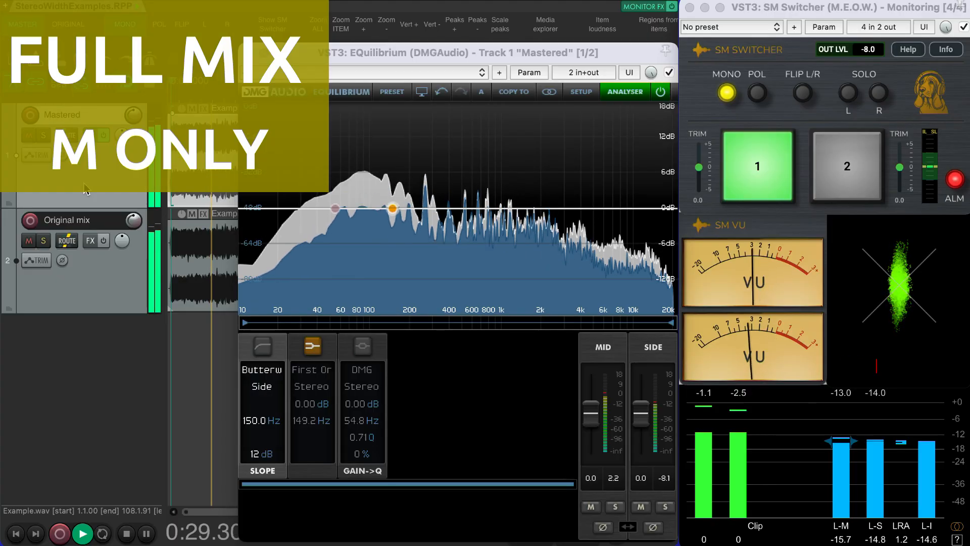
key("p")
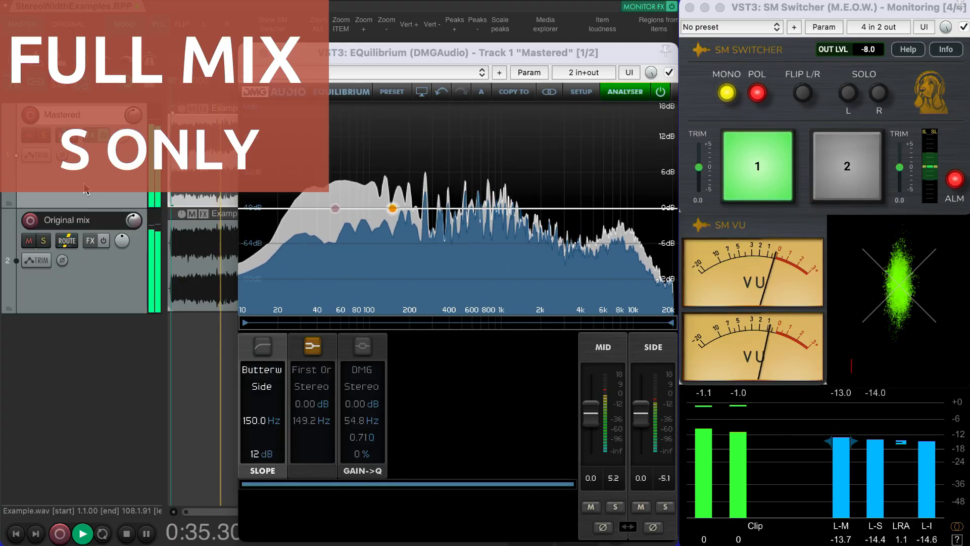
key("p")
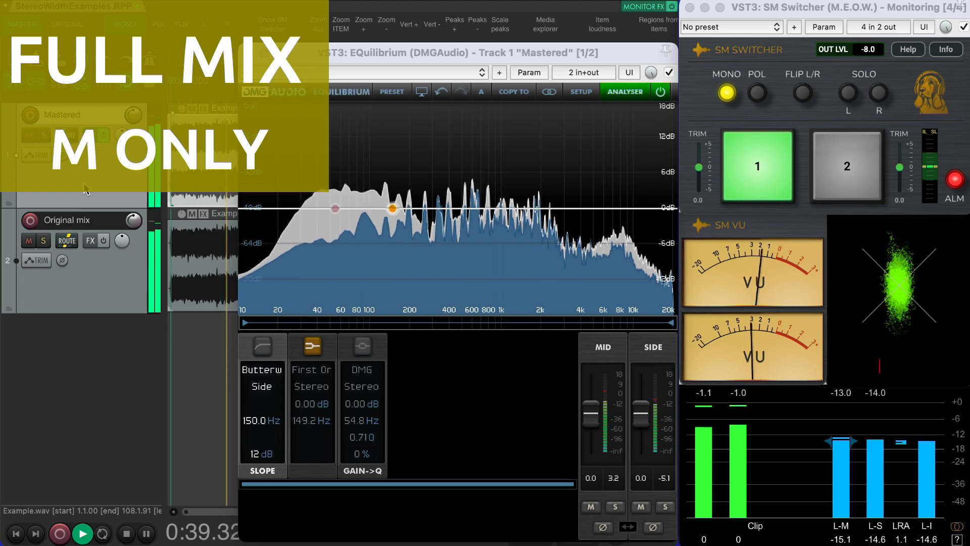
key("m")
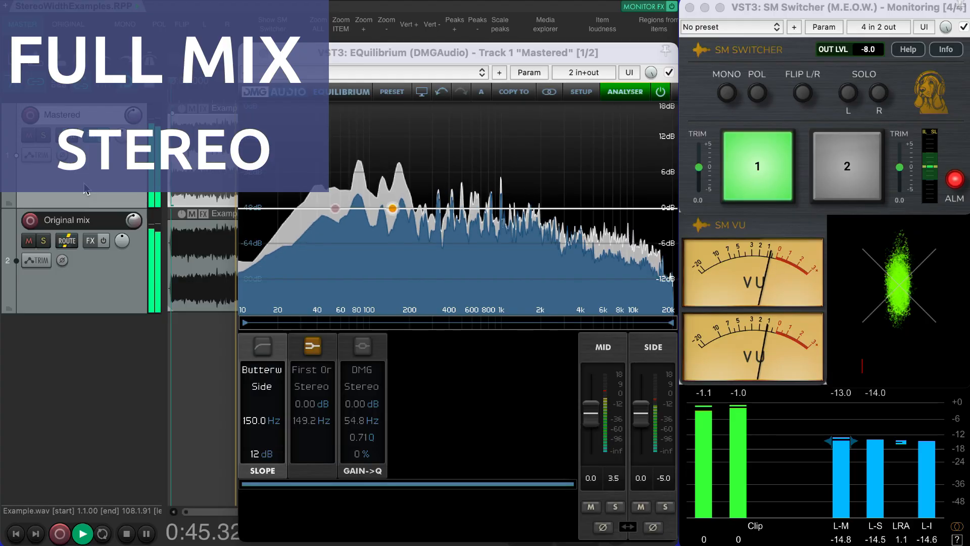
key("m")
key("p")
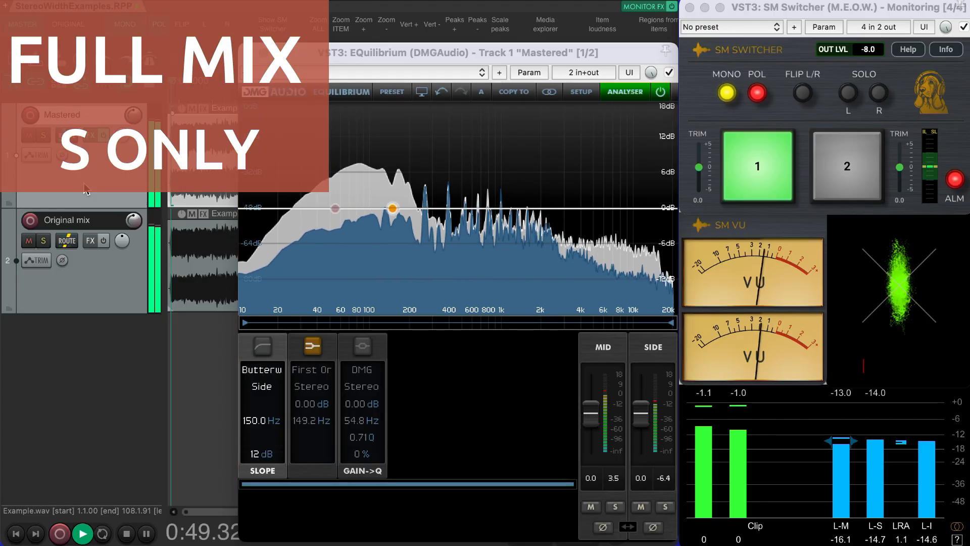
key("p")
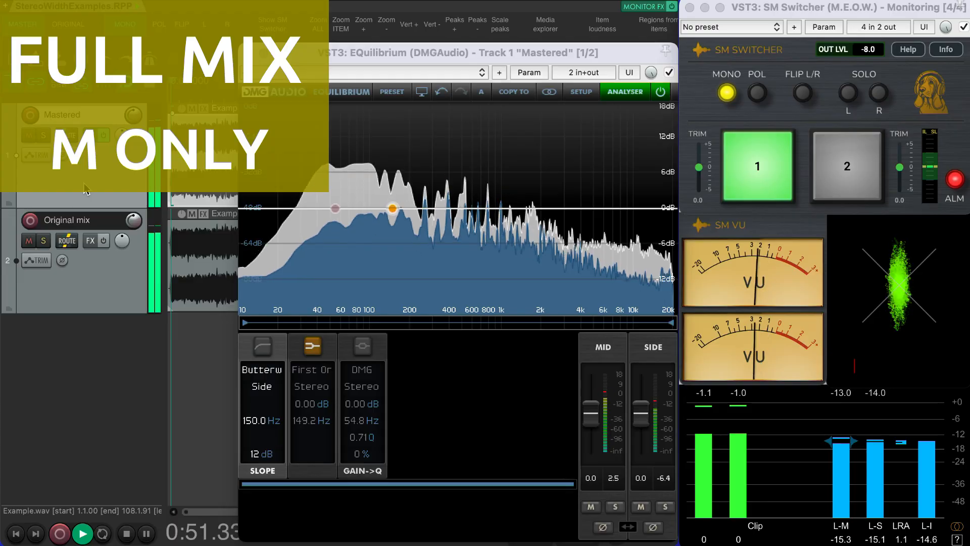
key("m")
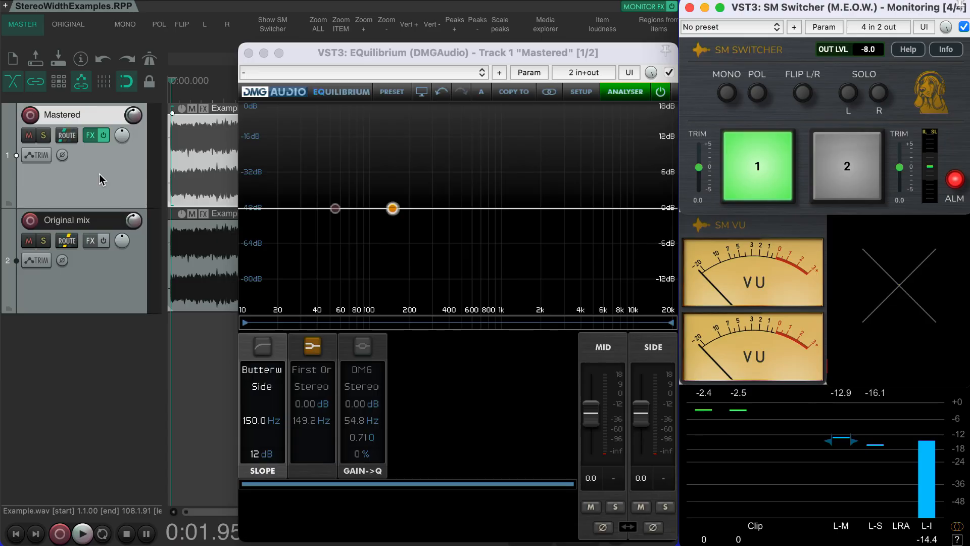
Add a peak EQ band of about 2.83 dB at 1809 Hz to the Mastered track and restrict it to Mid.
double_click(535, 193)
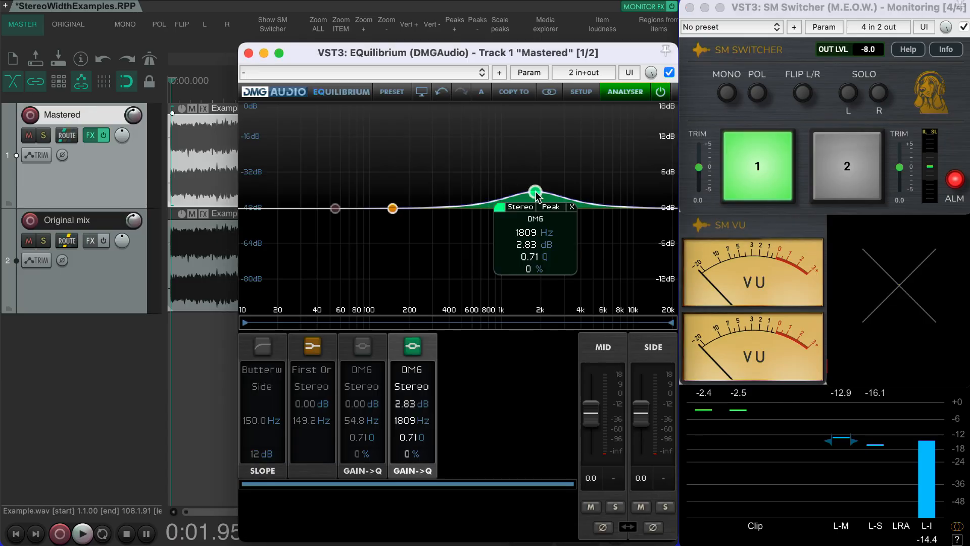
left_click(526, 207)
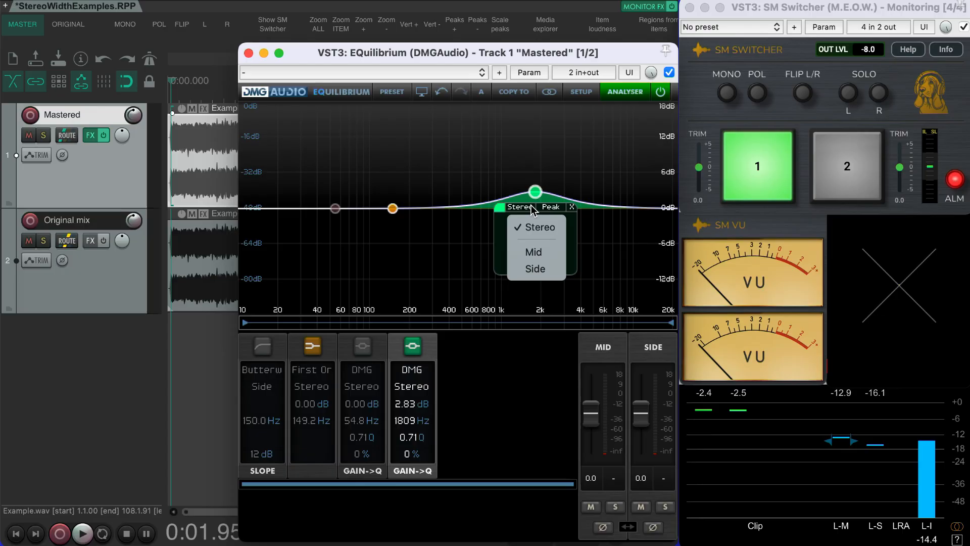
left_click(531, 252)
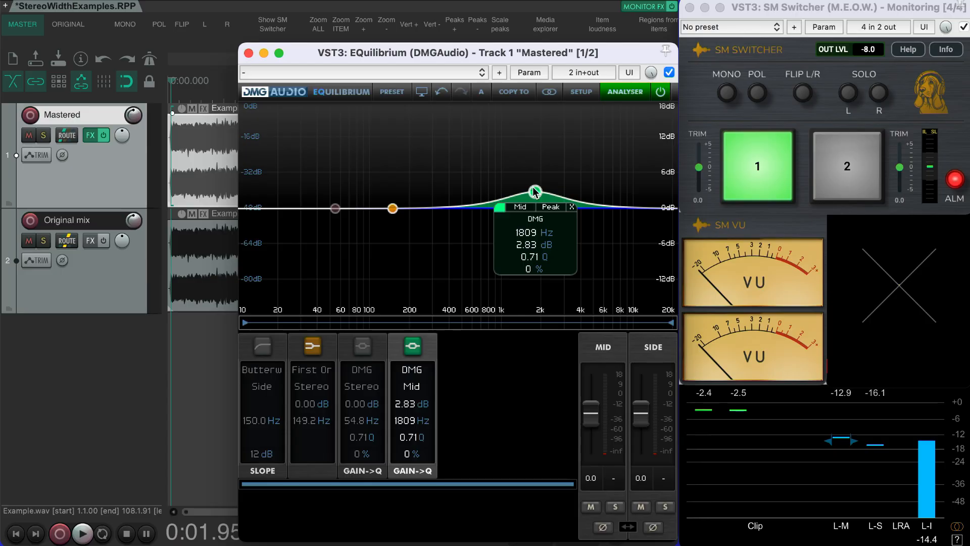
Play the mix from about 0:17.93 and adjust the Mid peak band to about 5.01 dB at 2407 Hz.
left_click(194, 92)
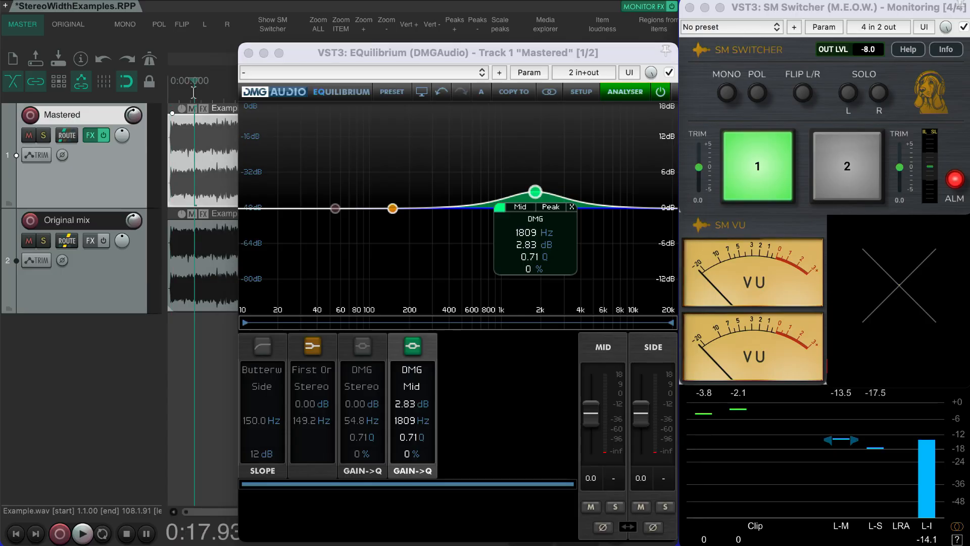
left_click(535, 194)
key("space")
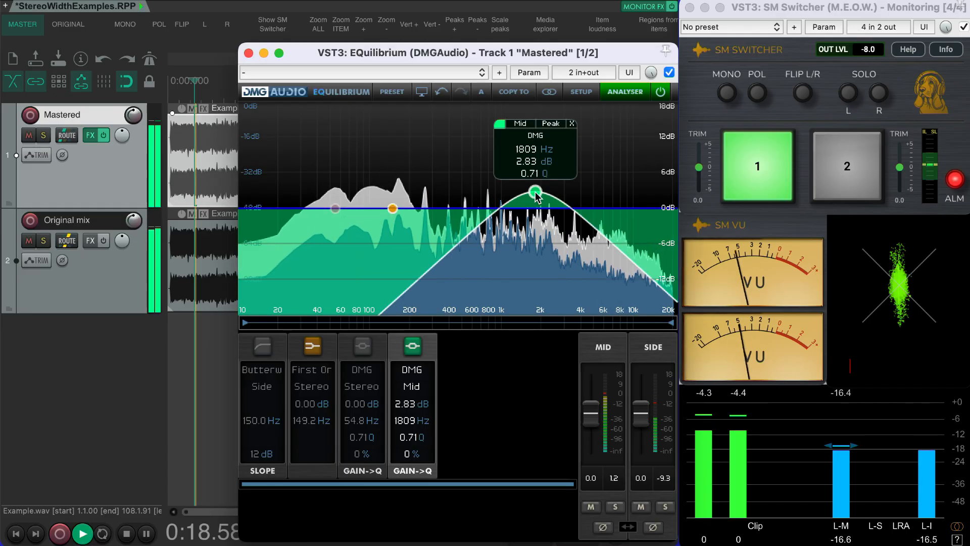
left_click_drag(536, 195, 552, 181)
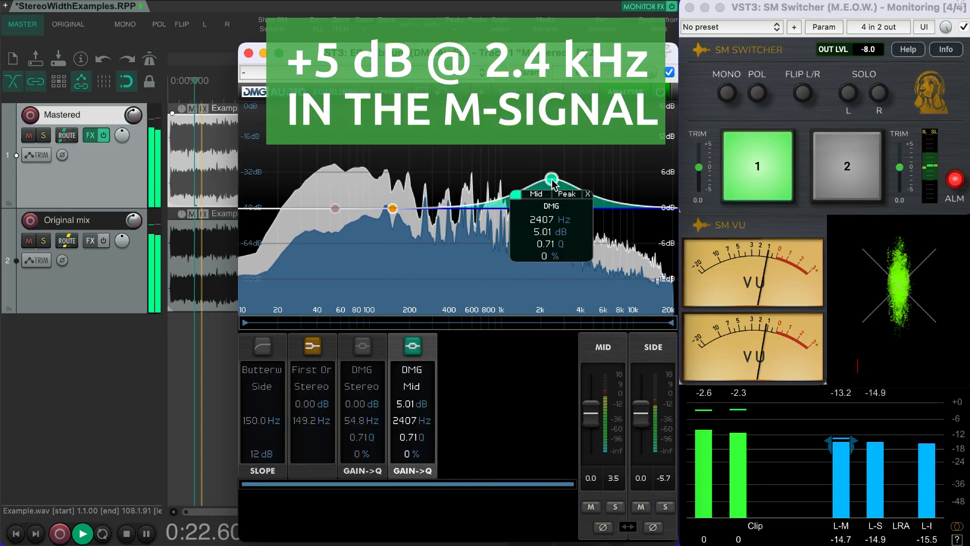
Compare the Mid-boosted master against the loudness-matched original by alternating monitoring sources 2 and 1.
left_click(856, 175)
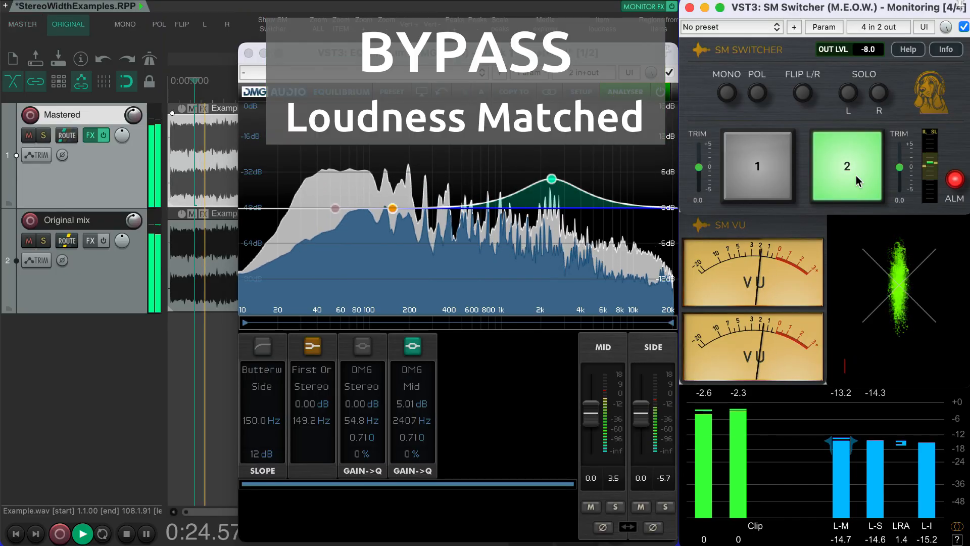
left_click(749, 173)
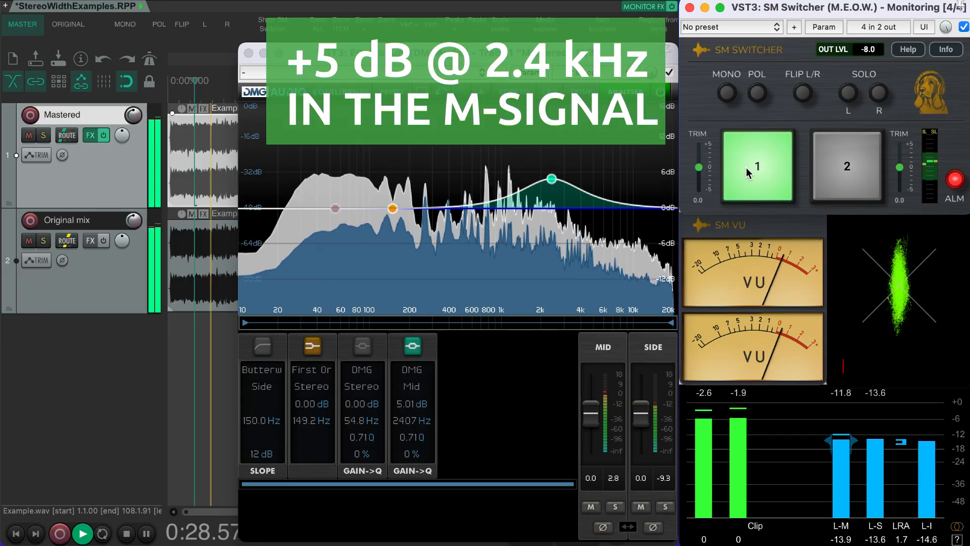
left_click(872, 170)
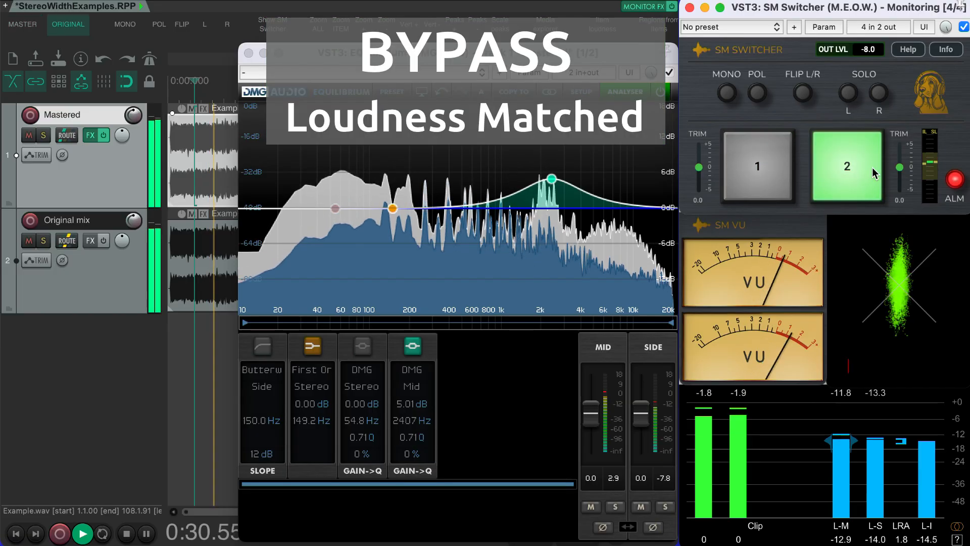
left_click(749, 153)
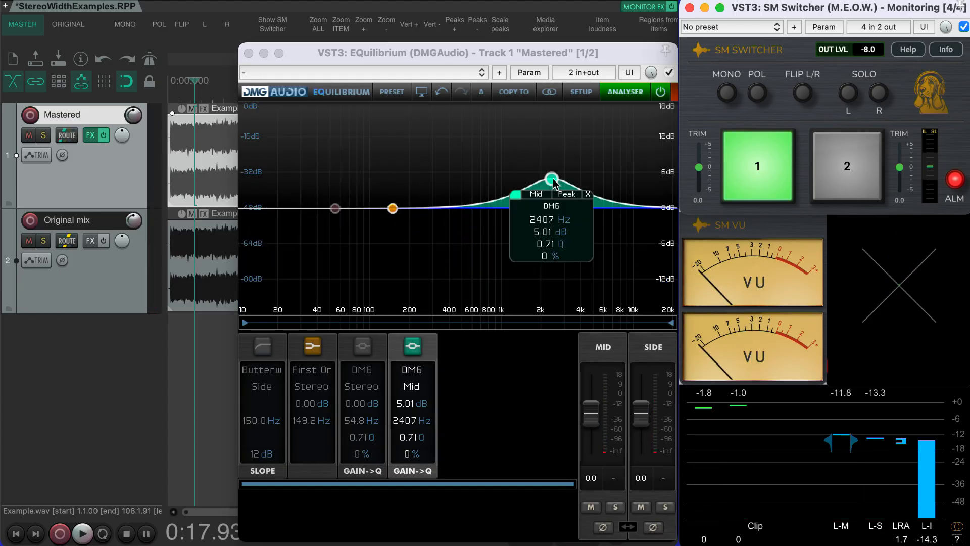
Change the peak band to Side and adjust it to about 7.06 dB at 2061 Hz during playback.
left_click(539, 194)
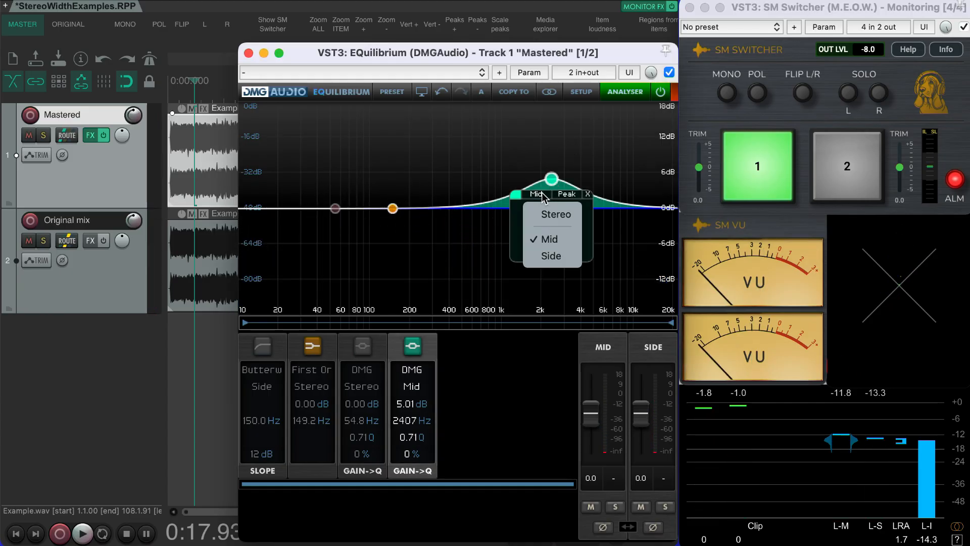
left_click(547, 257)
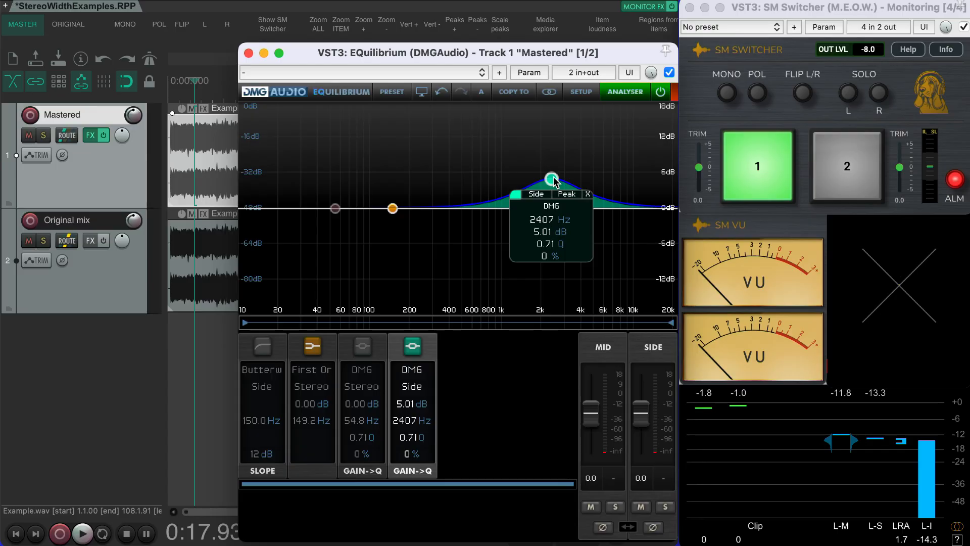
key("space")
mouse_move(553, 176)
left_mouse_down()
mouse_move(532, 167)
mouse_move(543, 166)
left_mouse_up()
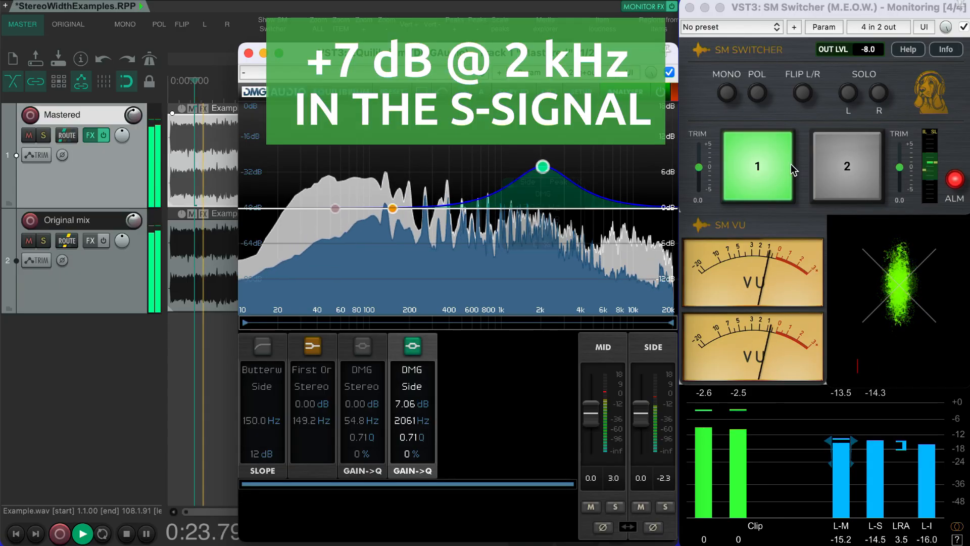
Compare the Side-boosted master against the loudness-matched original by alternating monitoring sources 2 and 1.
left_click(838, 160)
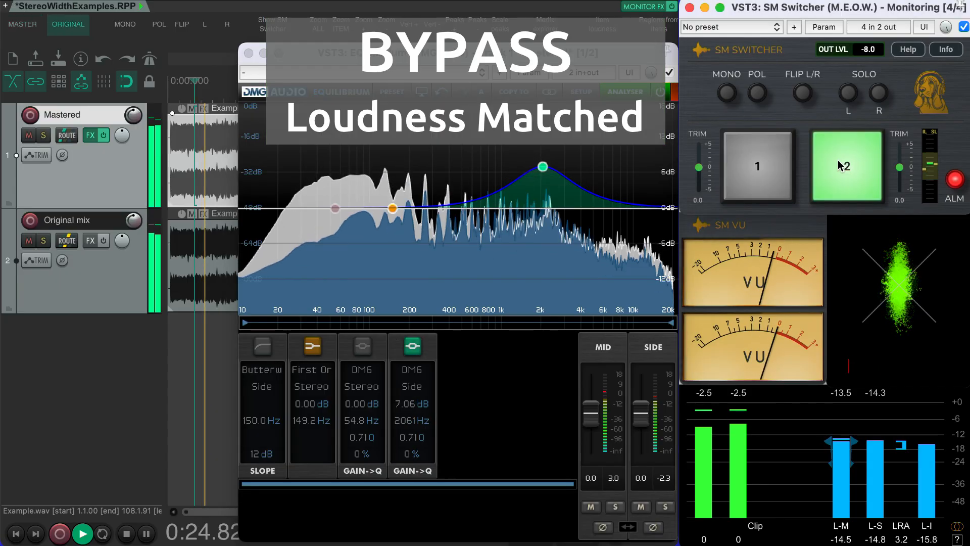
left_click(756, 165)
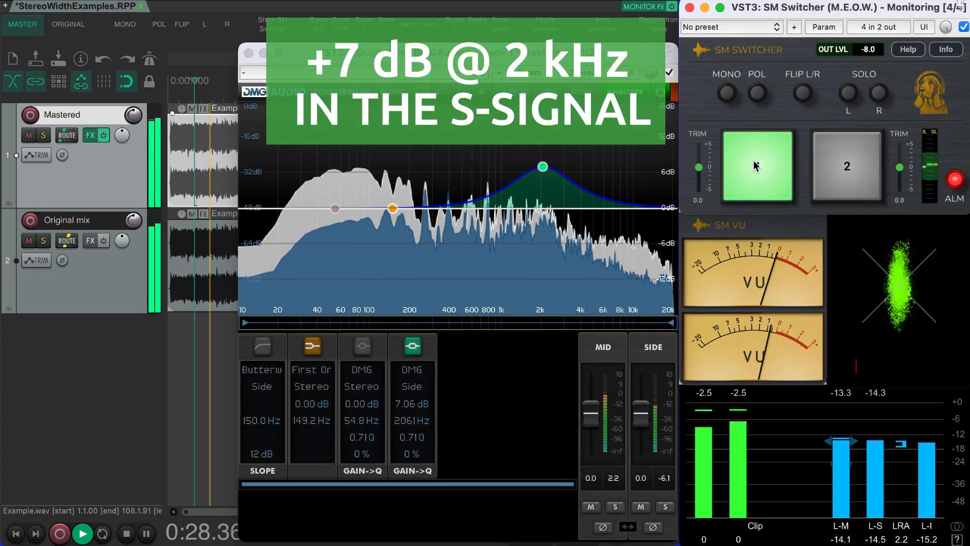
left_click(861, 175)
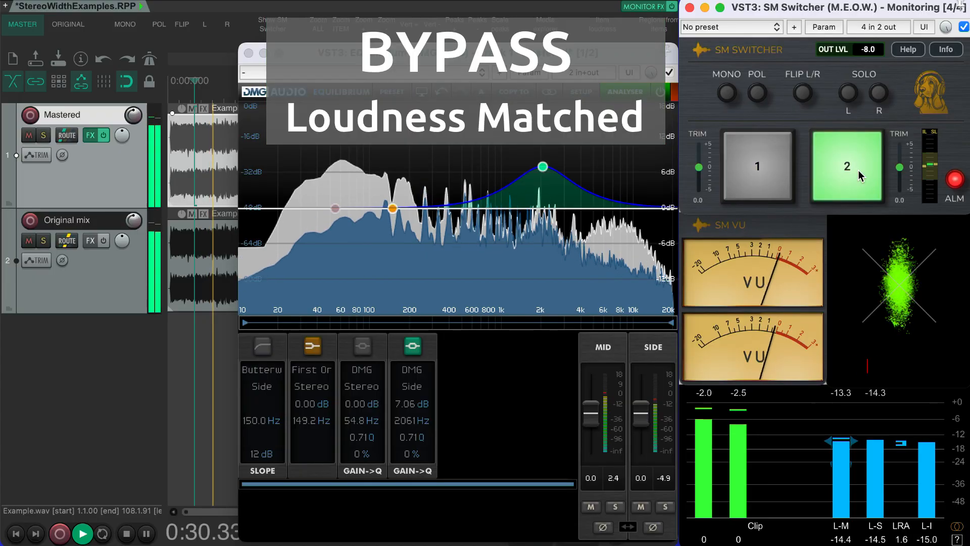
left_click(747, 172)
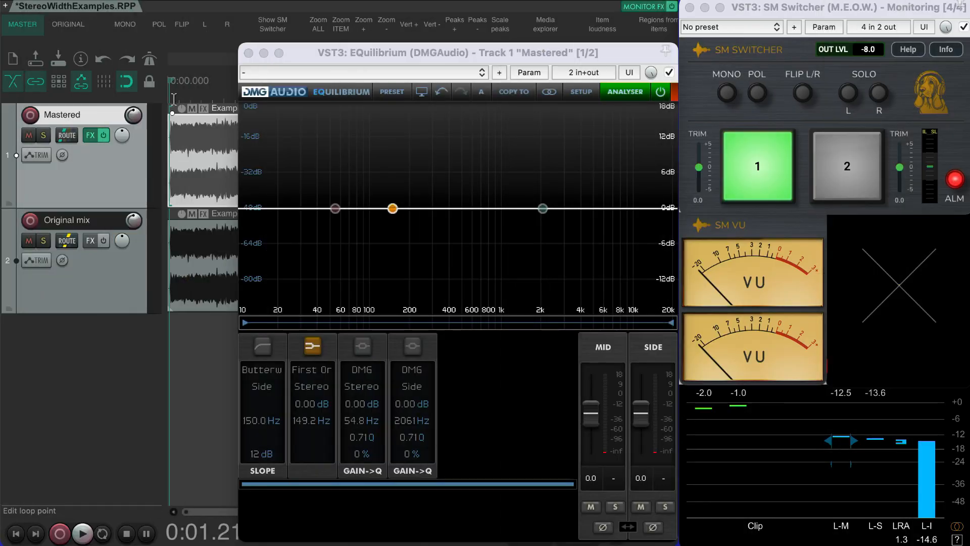
Set the first-order stereo band's frequency to 211 Hz and play the mix from the start with that band enabled.
left_click(170, 96)
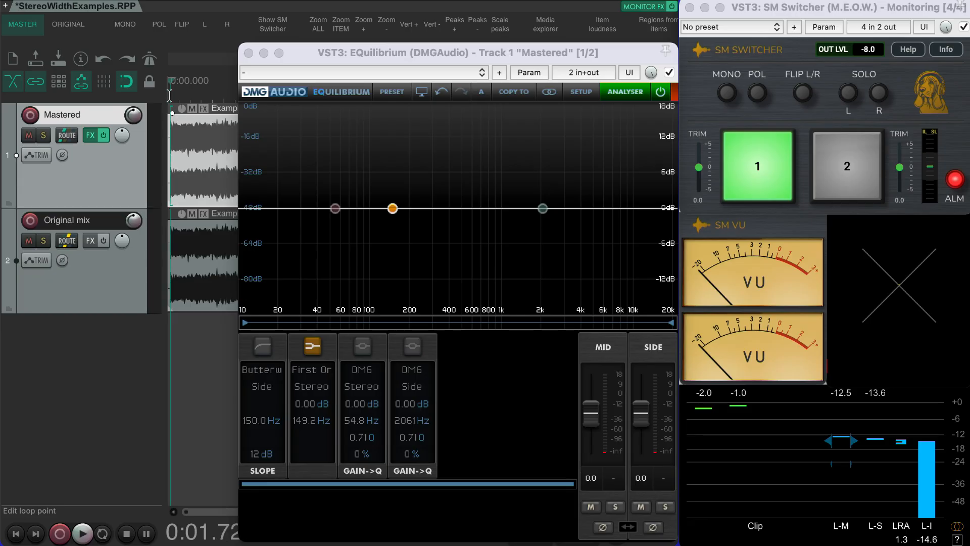
left_click(169, 96)
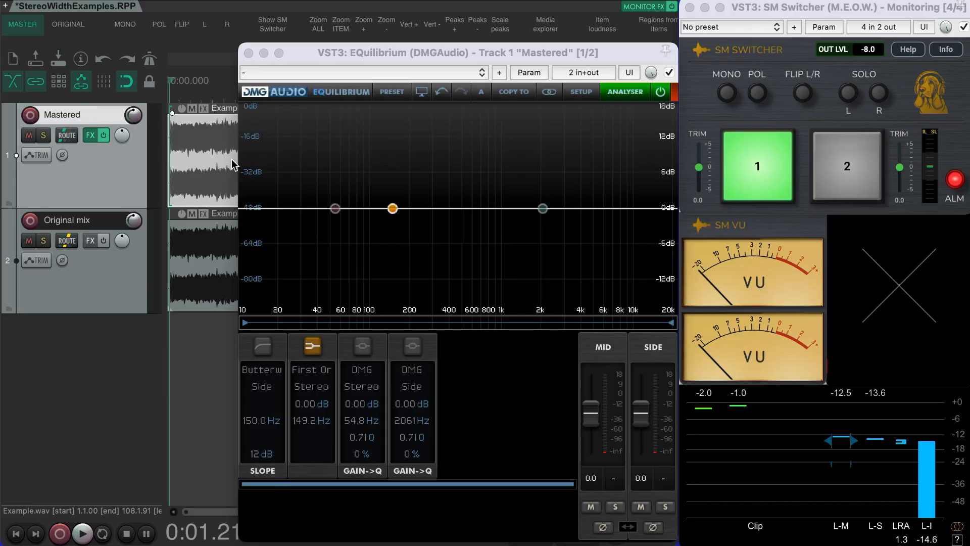
left_click_drag(319, 420, 313, 404)
key("space")
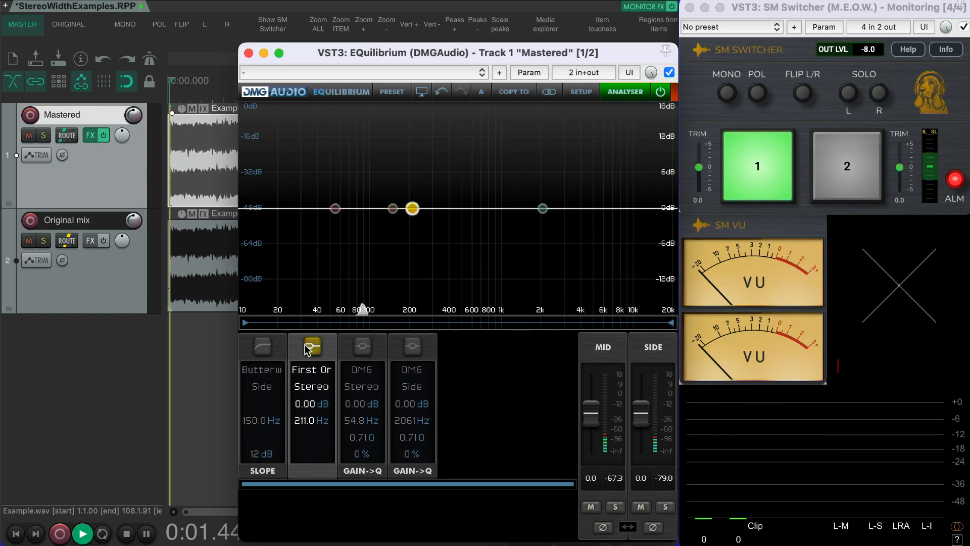
left_click(311, 348)
left_click(311, 347)
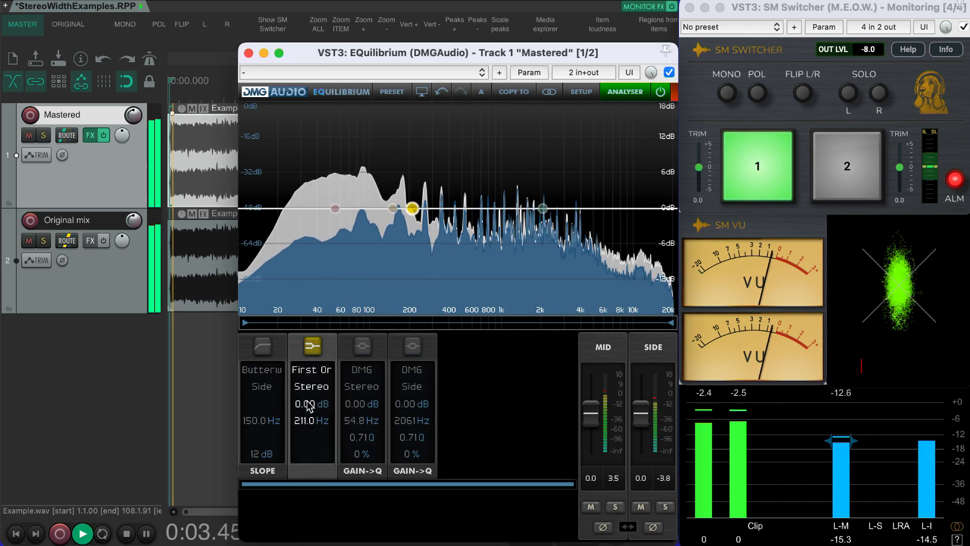
Audition only the 211 Hz low band during playback, alternating between stereo, mid only (mono) and side only (mono with polarity flipped).
right_click(310, 425)
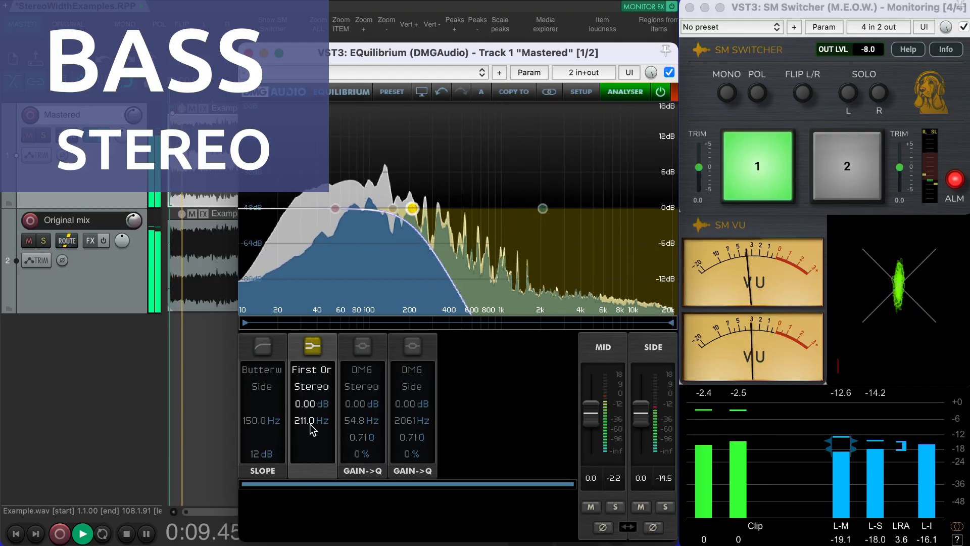
key("m")
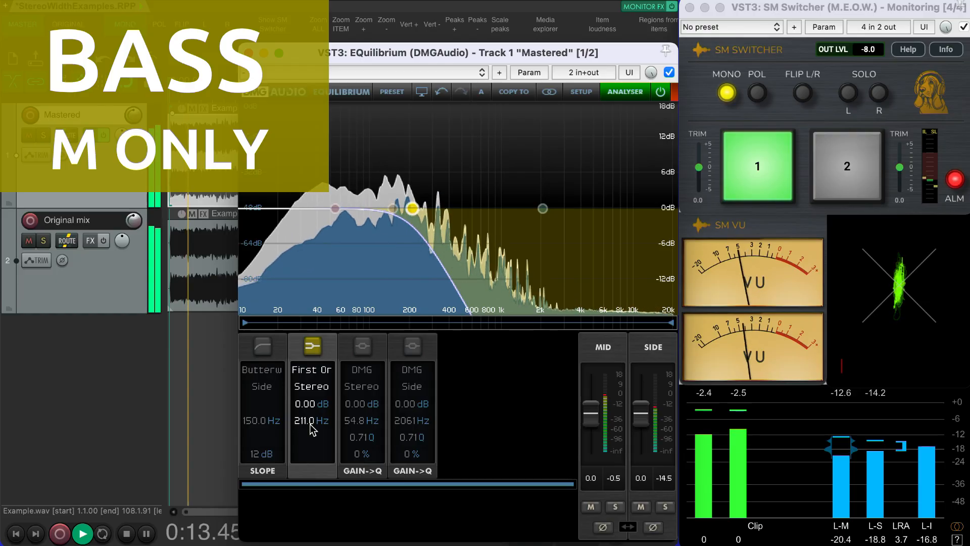
key("p")
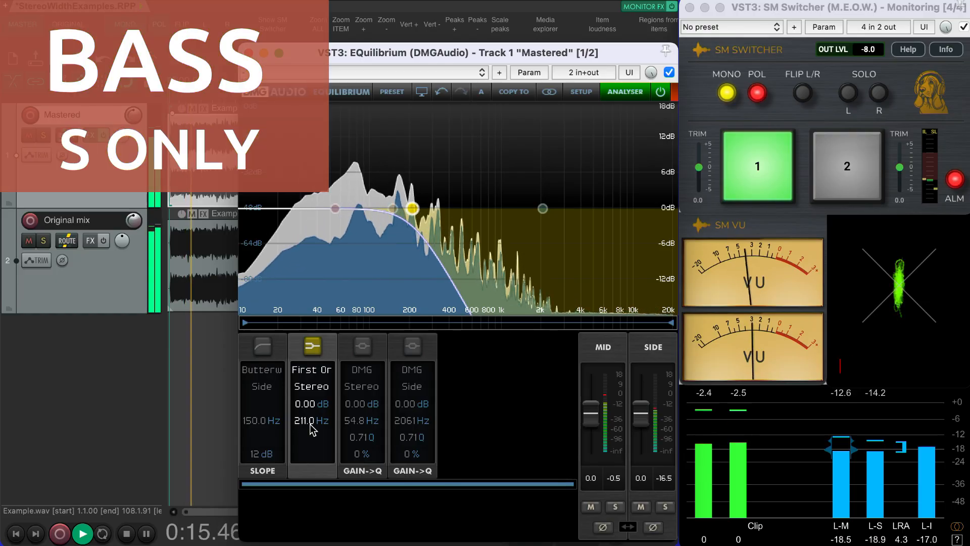
key("p")
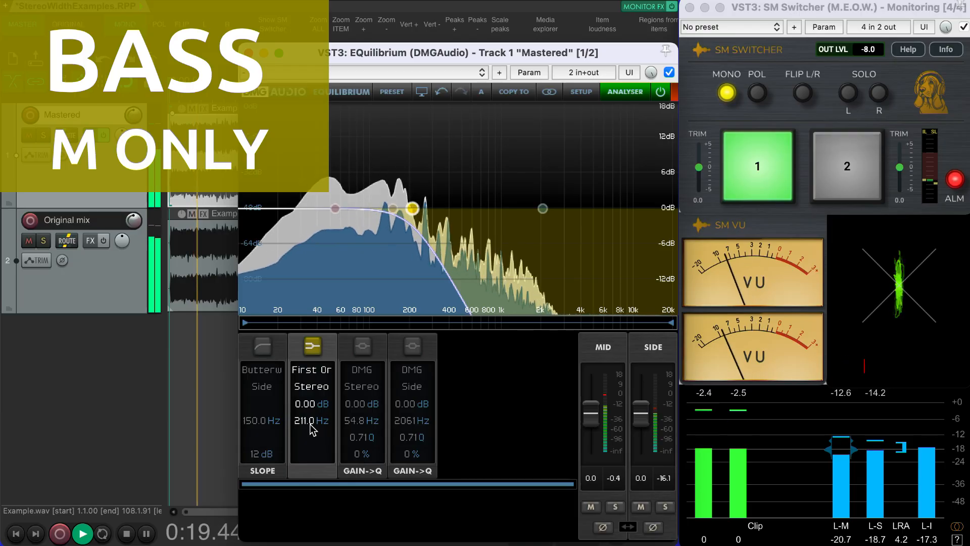
key("p")
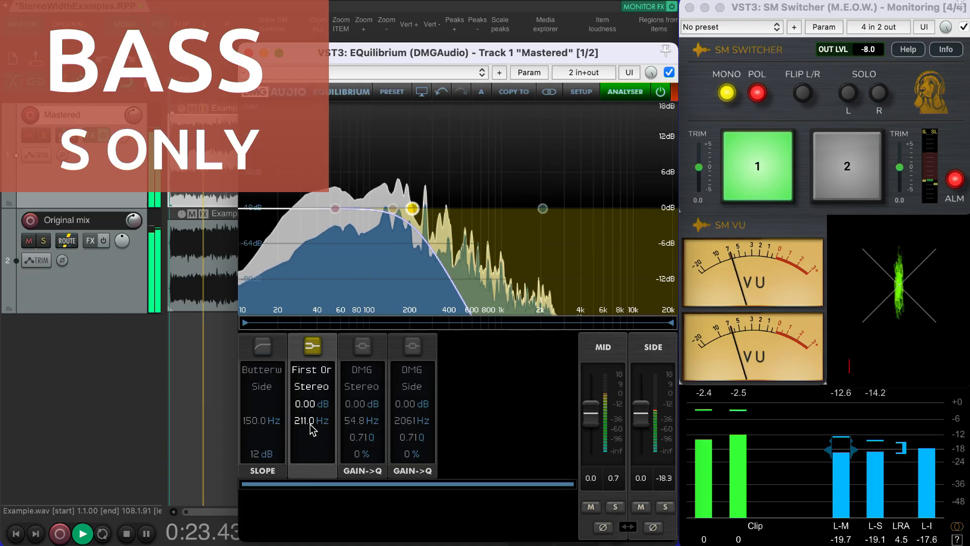
key("p")
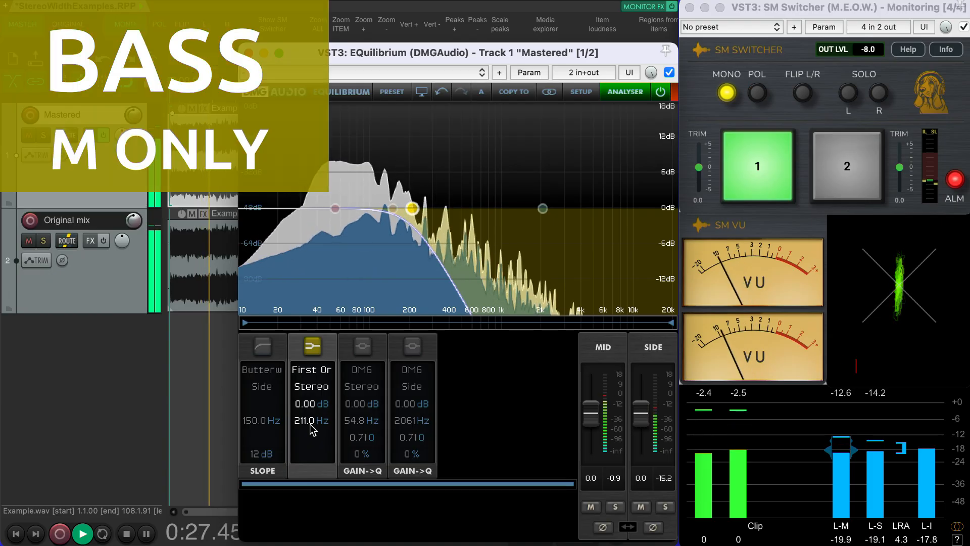
key("m")
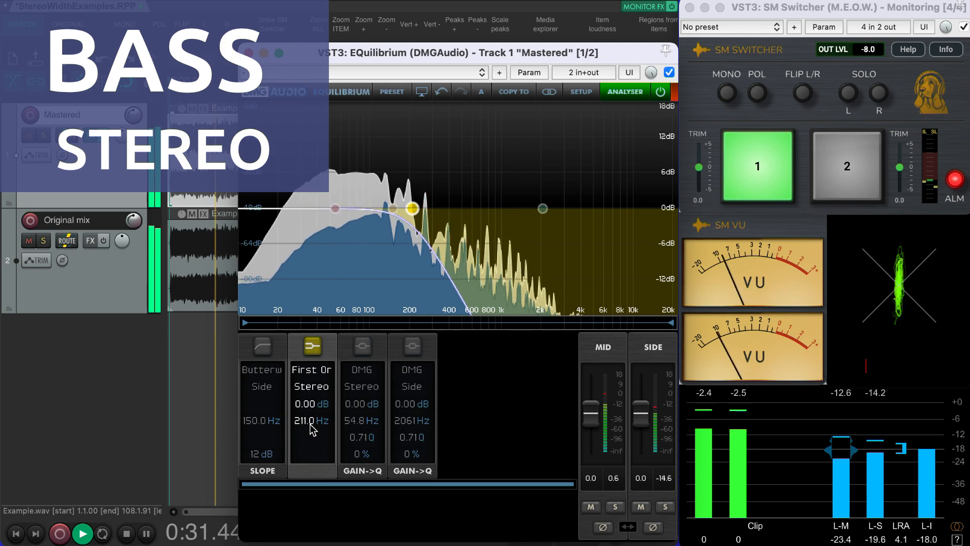
key("m")
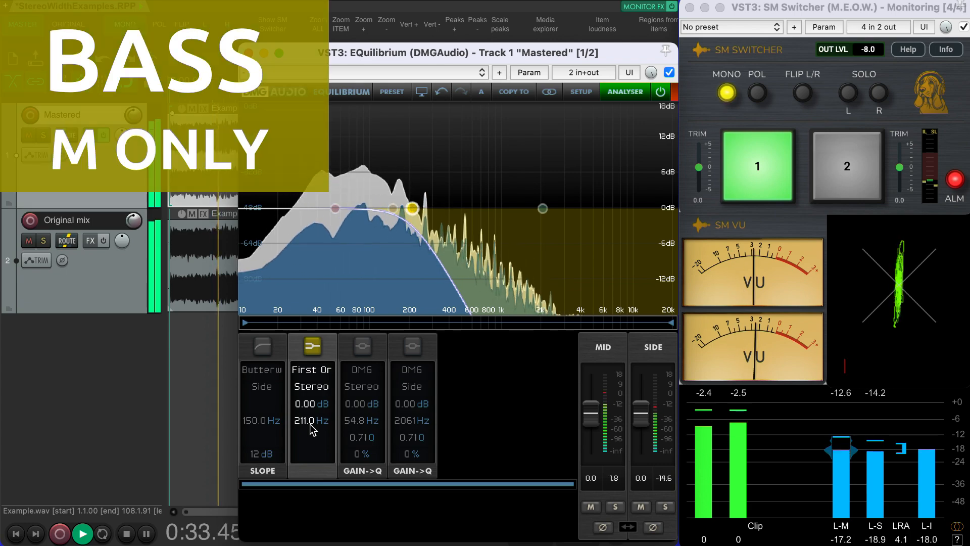
key("p")
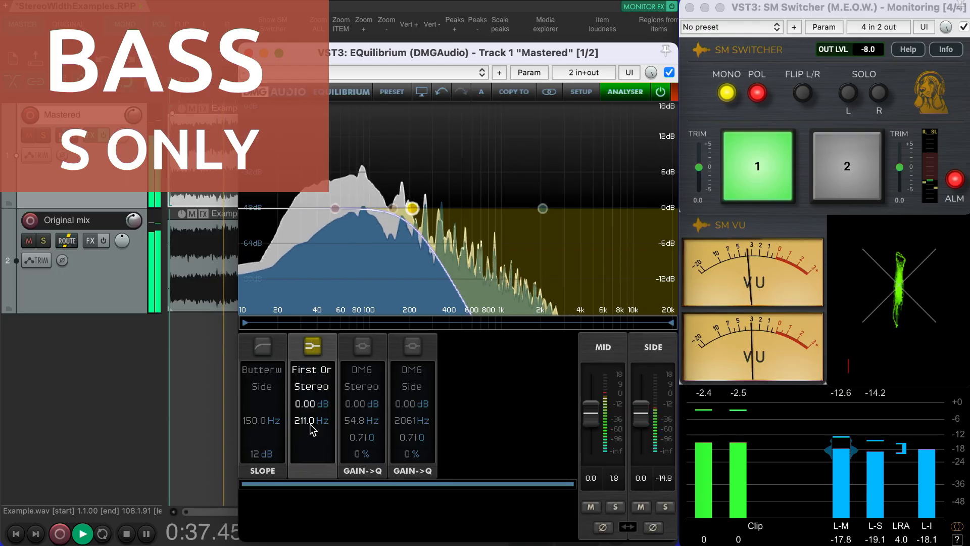
key("p")
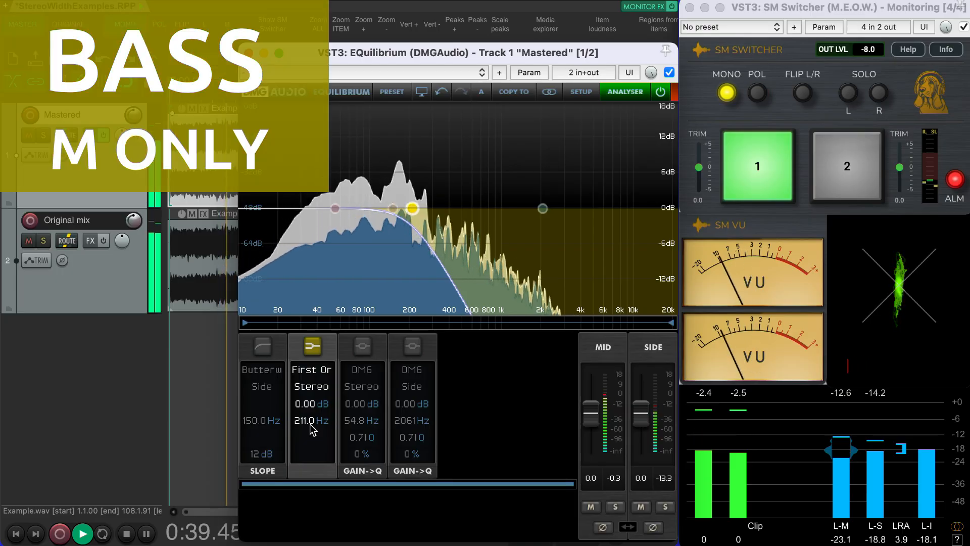
key("m")
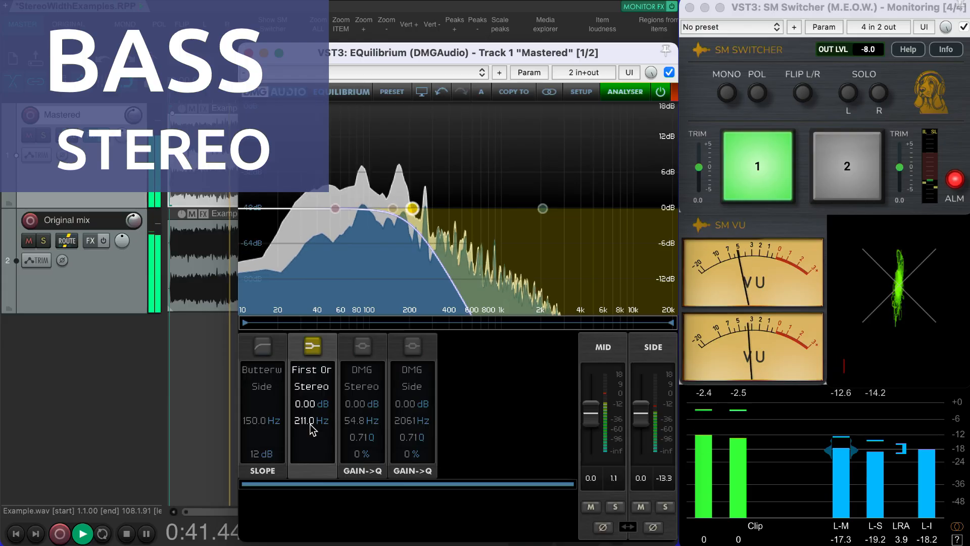
left_click(310, 424)
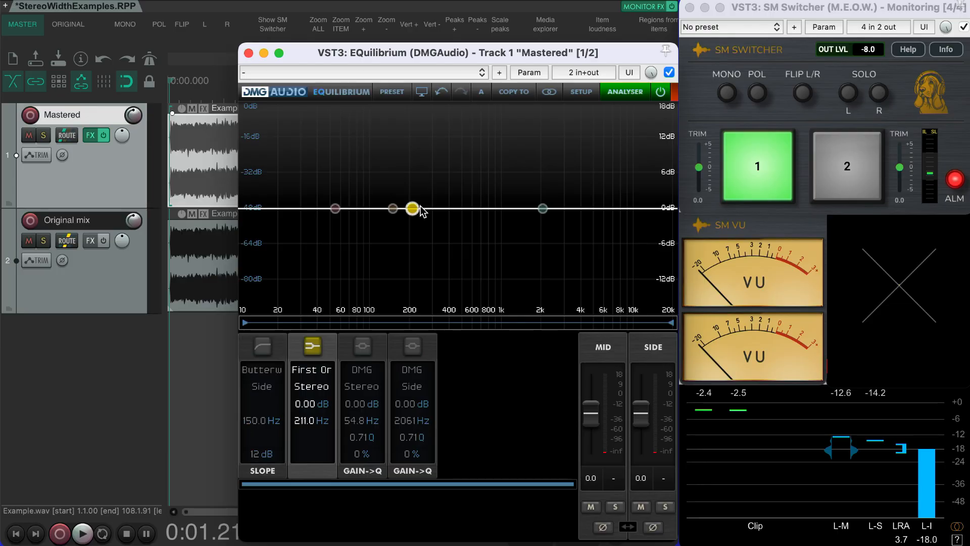
Change the first-order low shelf to Side, boost it to about 6.57 dB at 203 Hz and start playback.
mouse_move(416, 207)
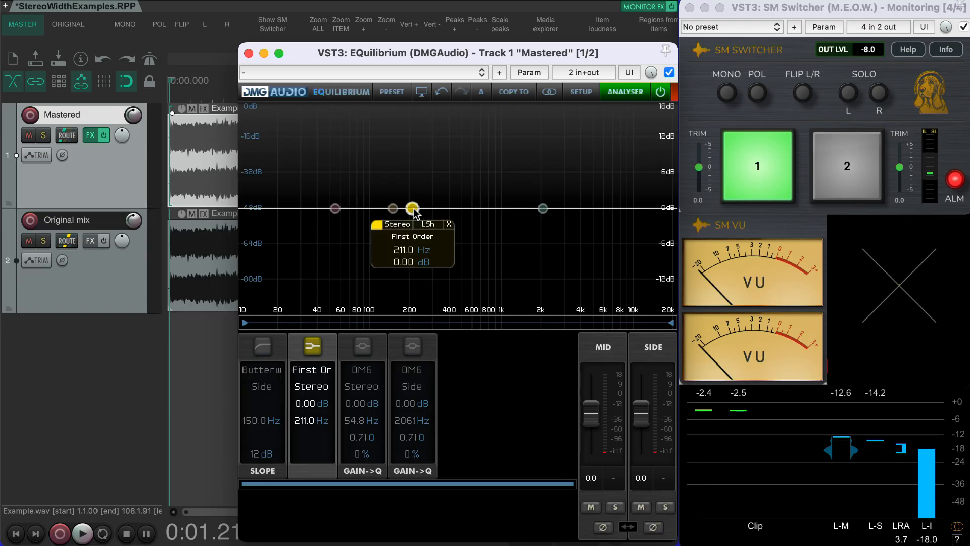
left_click_drag(416, 206, 399, 176)
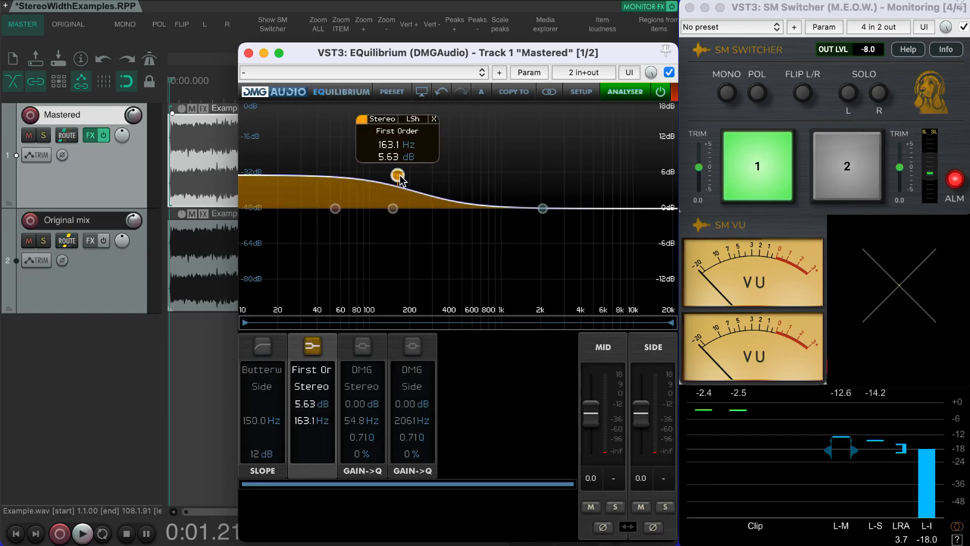
left_click(388, 121)
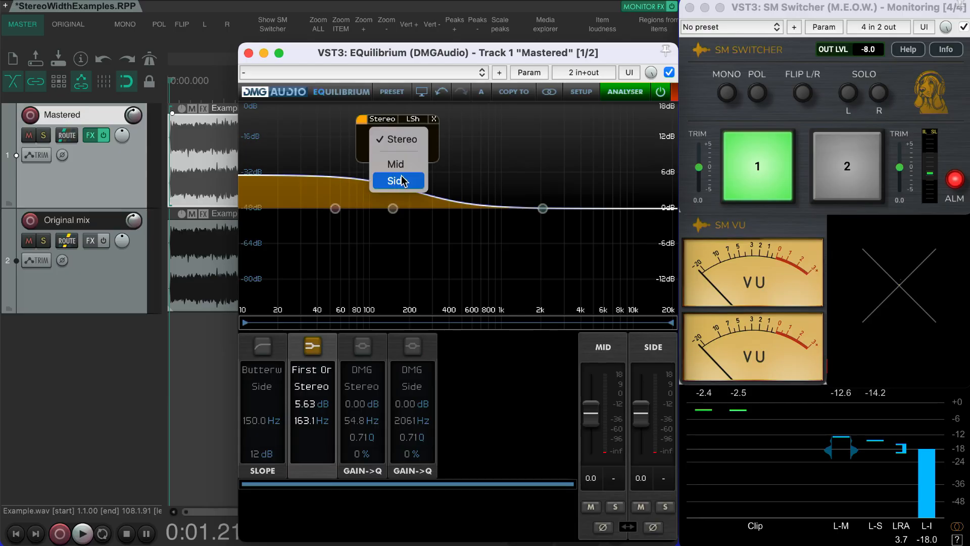
left_click(397, 181)
left_click_drag(398, 176, 411, 162)
key("space")
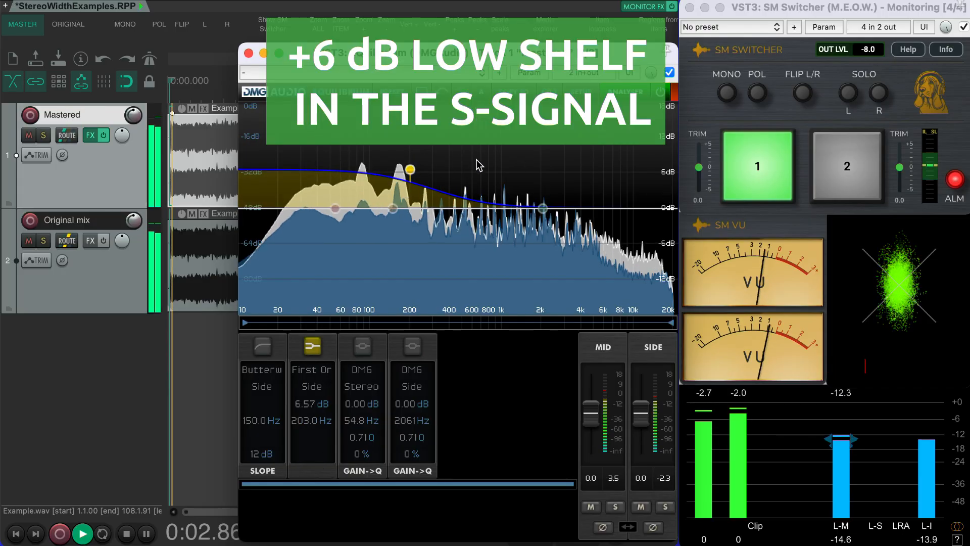
Compare the Side low-shelf boost against the loudness-matched original by alternating monitoring sources 2 and 1, and stop playback on source 1.
left_click(848, 162)
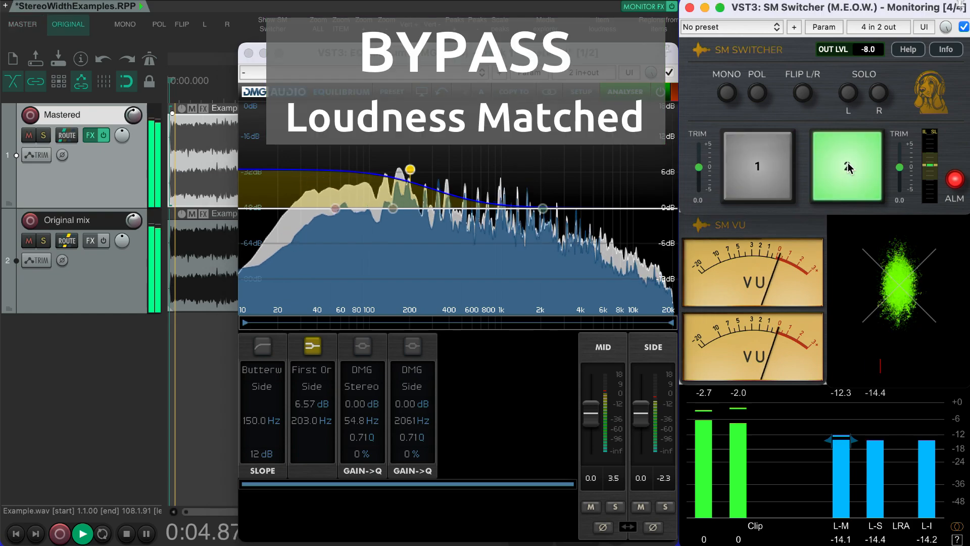
left_click(762, 169)
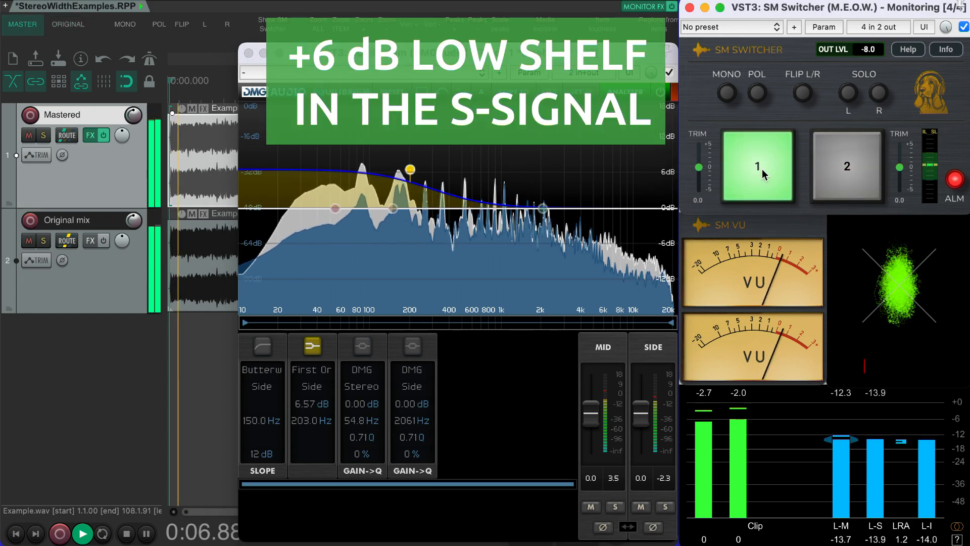
left_click(862, 162)
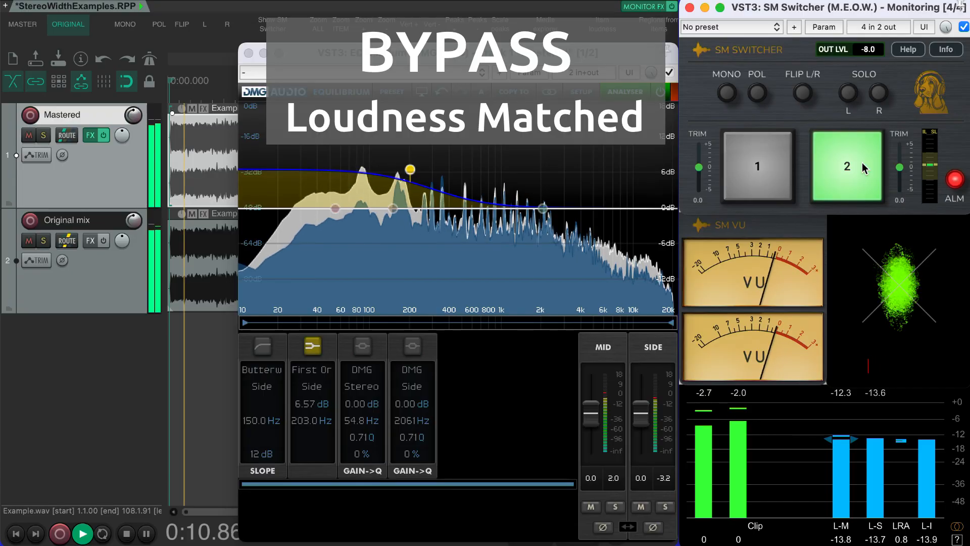
left_click(759, 166)
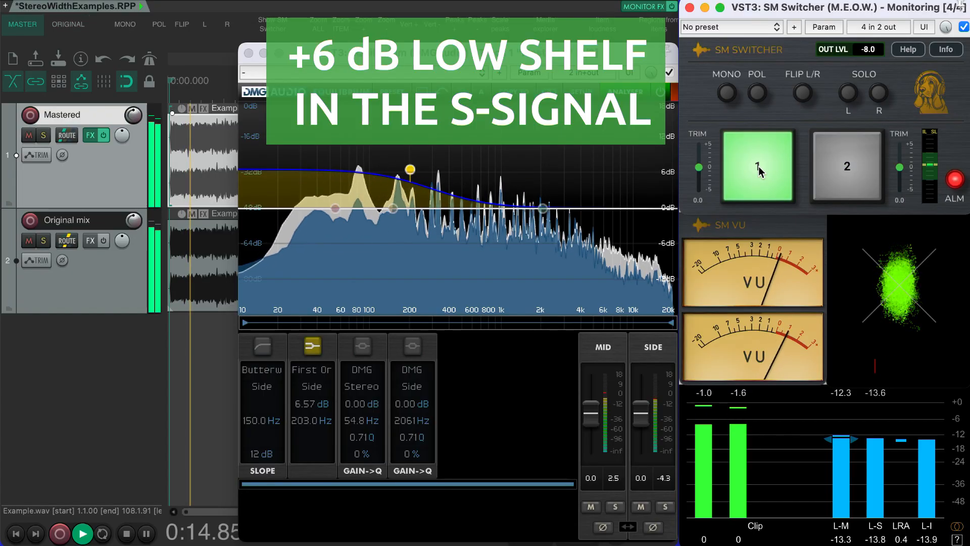
left_click(831, 174)
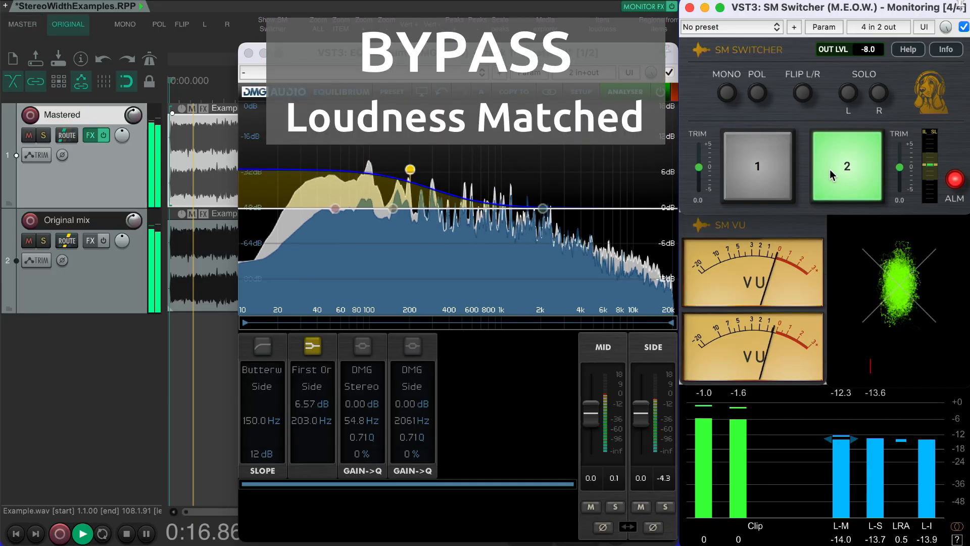
left_click(753, 169)
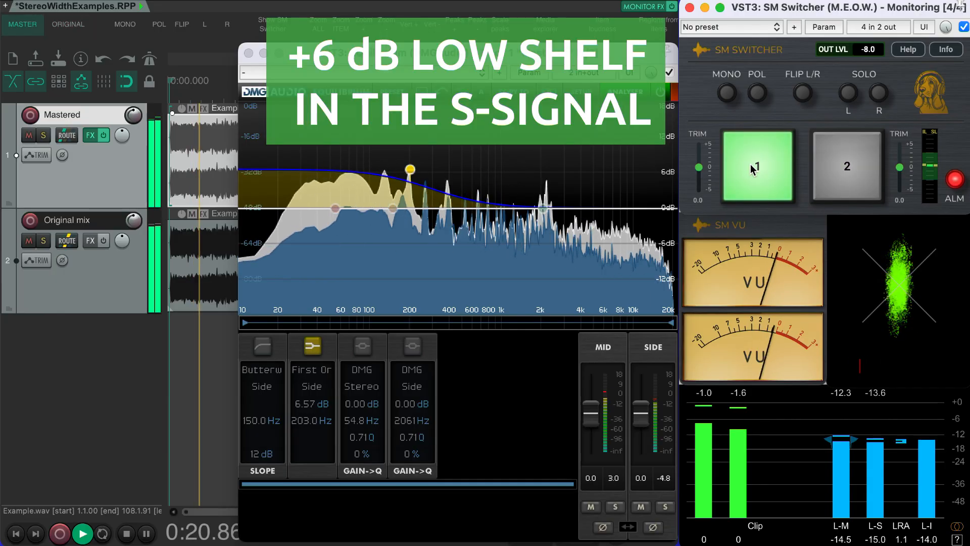
left_click(840, 173)
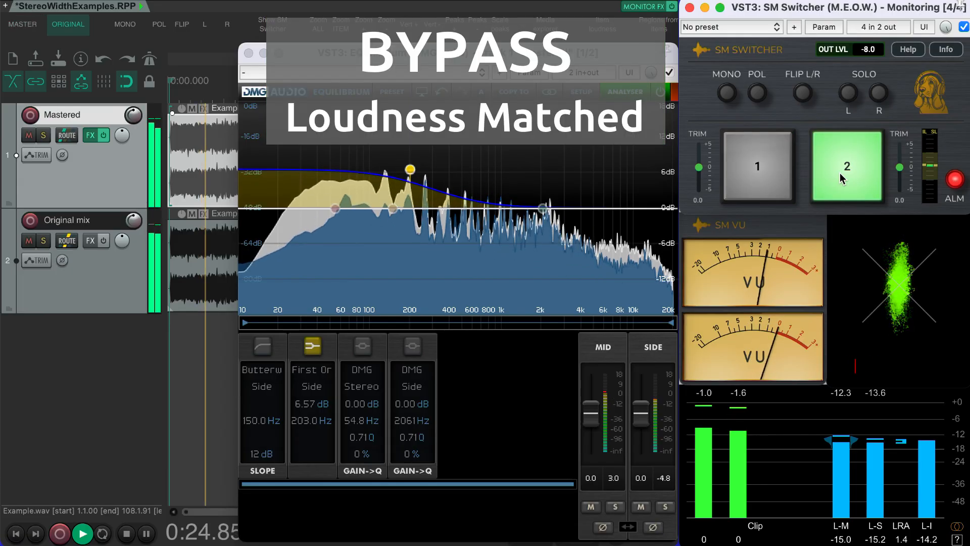
left_click(753, 168)
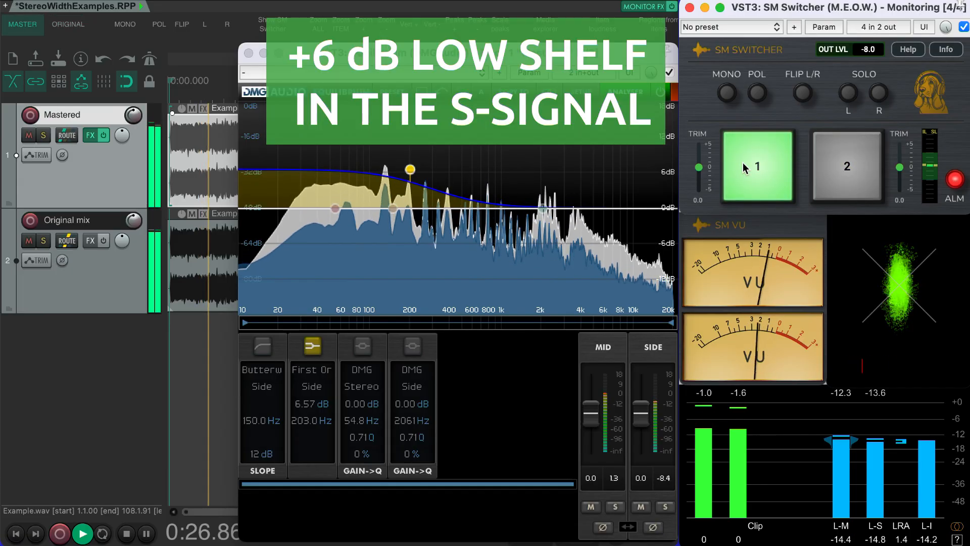
left_click(836, 177)
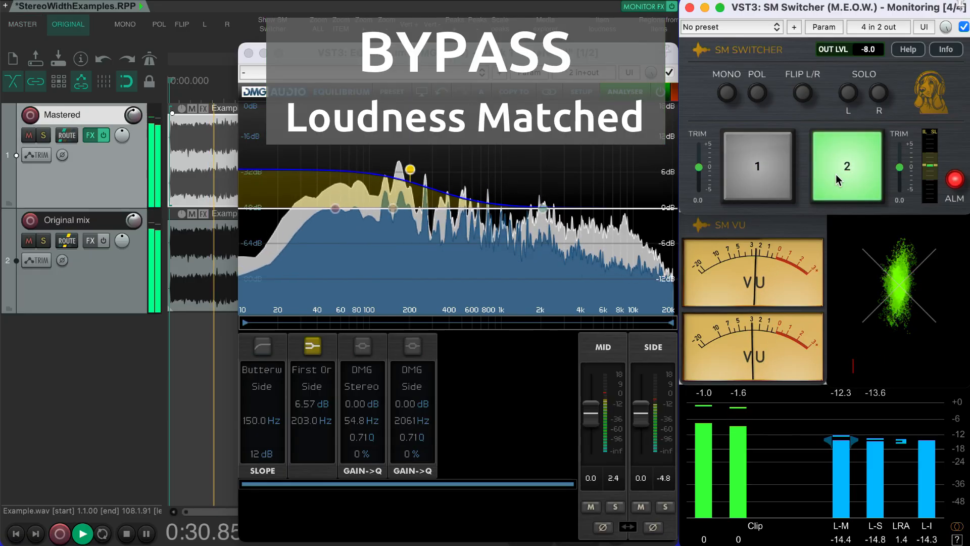
left_click(752, 163)
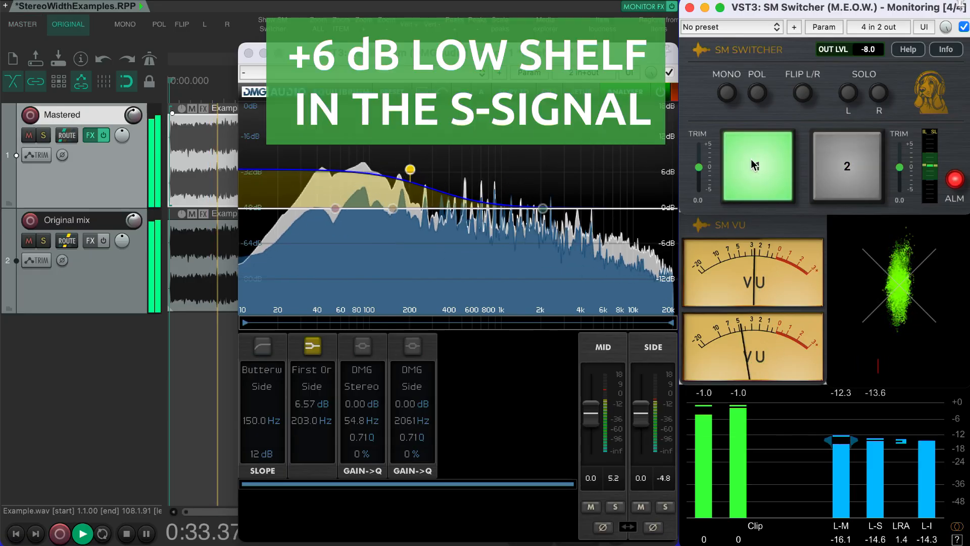
left_click(856, 171)
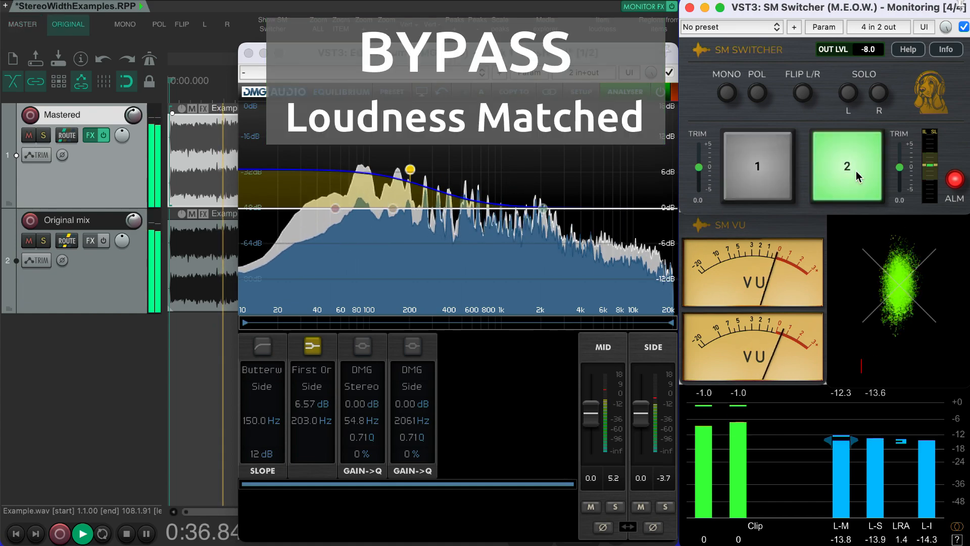
left_click(756, 158)
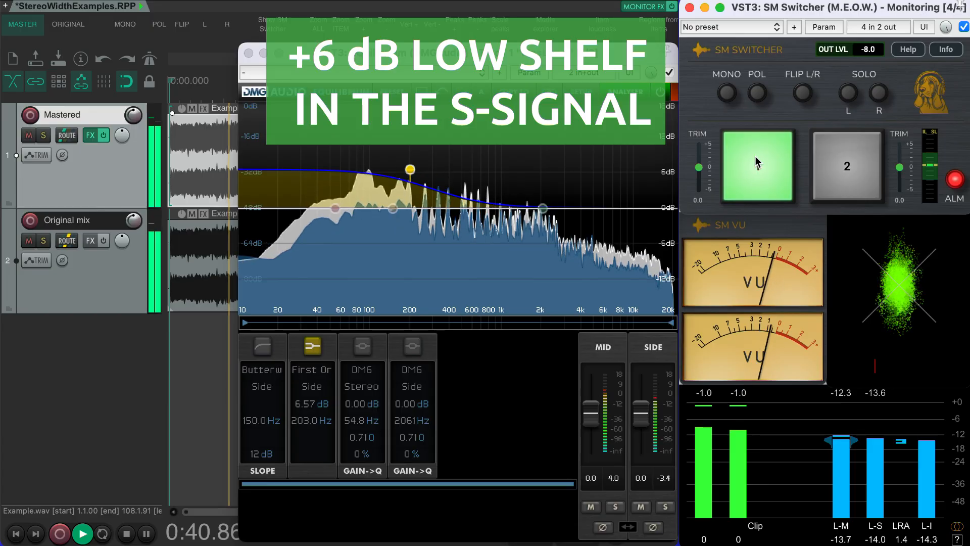
left_click(843, 179)
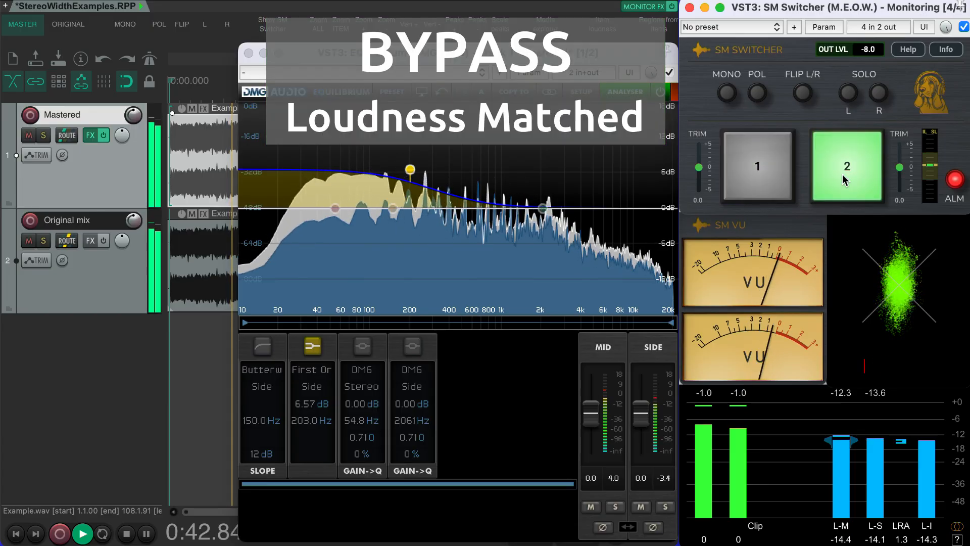
left_click(752, 172)
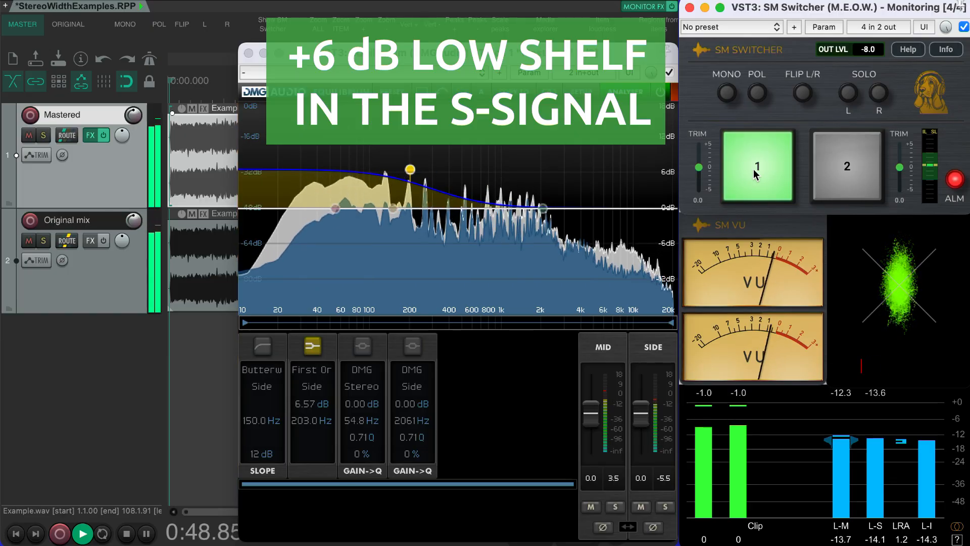
key("space")
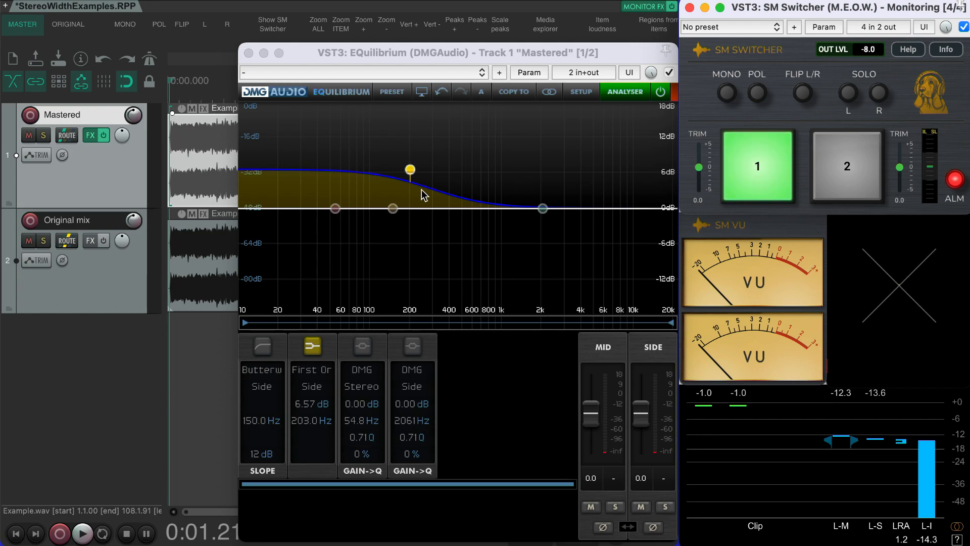
Lower the Side low shelf to about -3.51 dB at 159.6 Hz, and disable it in favour of the 150 Hz Side Butterworth high-pass.
mouse_move(409, 168)
left_click_drag(410, 169, 396, 229)
double_click(396, 228)
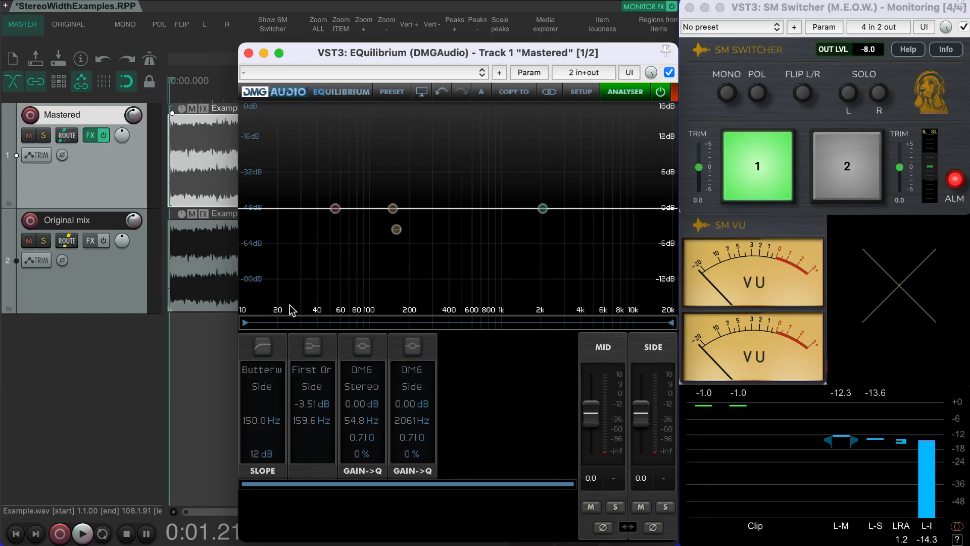
left_click(263, 346)
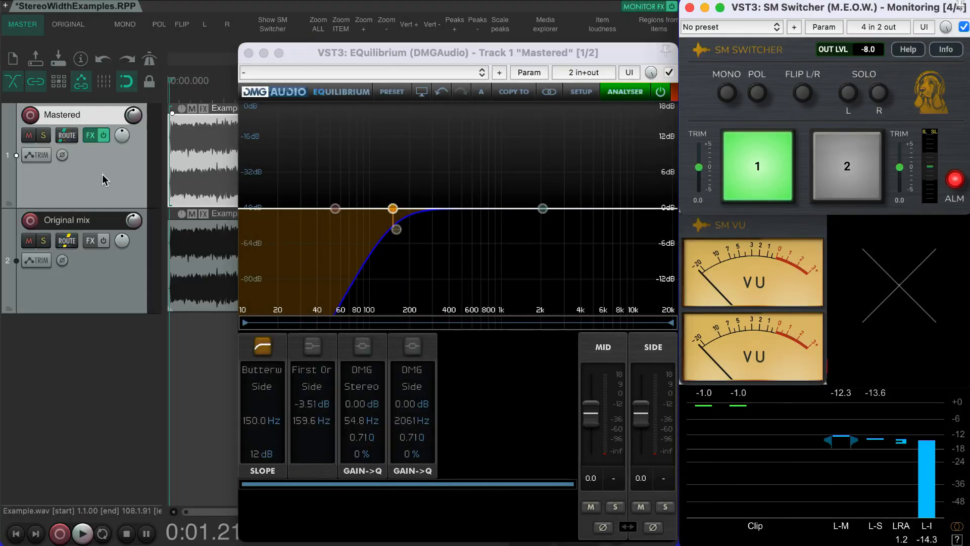
Switch from the Side high-pass to the DMG Side peak band, moving that band to about 6.69 dB at 308.8 Hz.
left_click(263, 348)
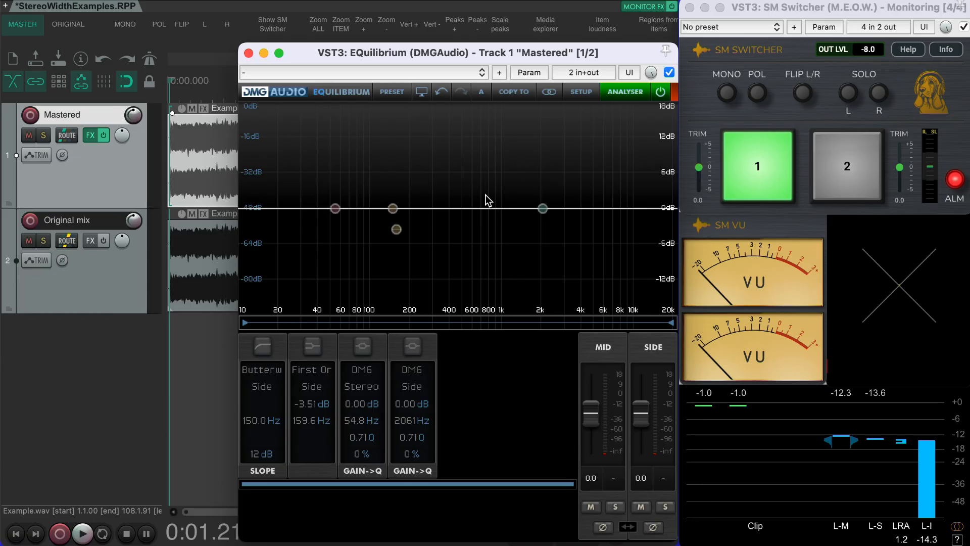
double_click(545, 208)
left_click_drag(545, 211, 438, 168)
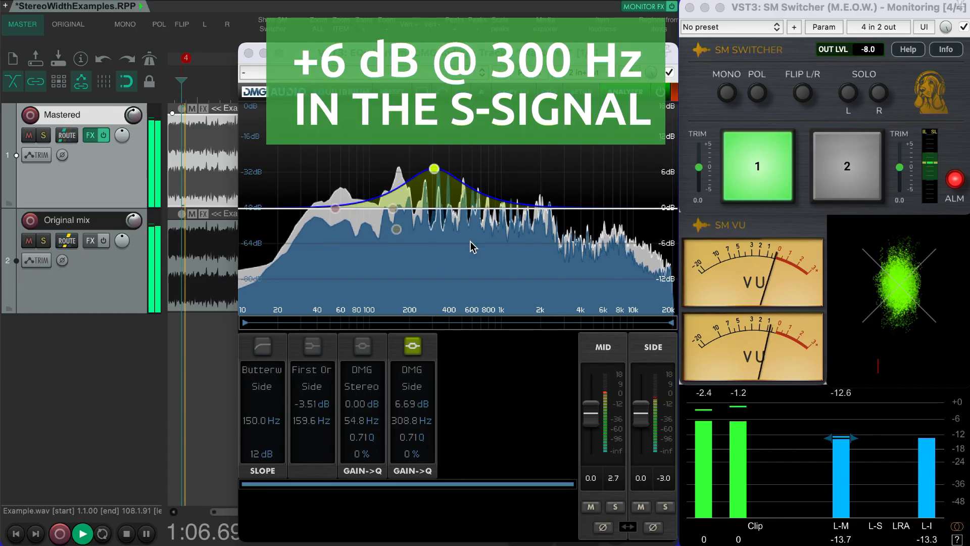
Compare the Side boost at 308.8 Hz against the loudness-matched original by alternating monitoring sources 2 and 1, and stop playback on source 1.
left_click(860, 172)
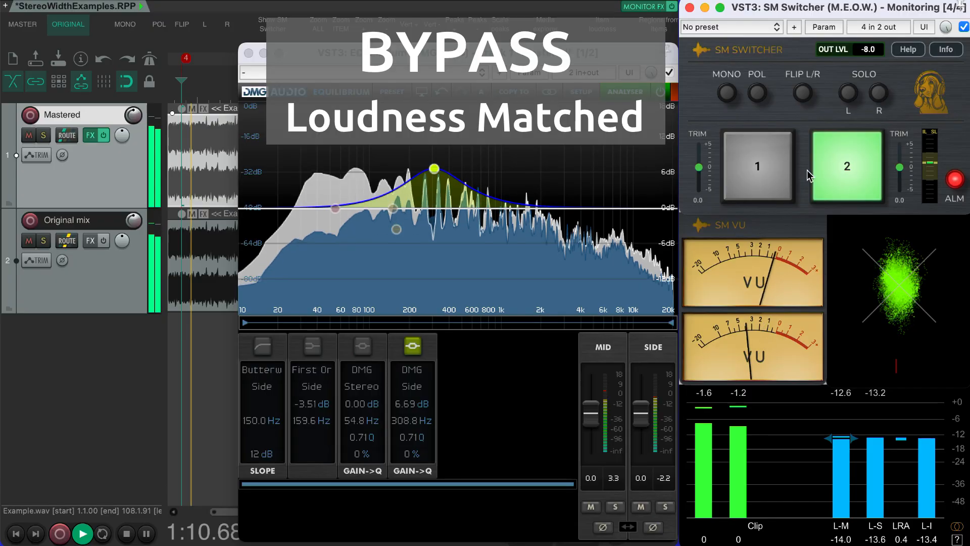
left_click(757, 175)
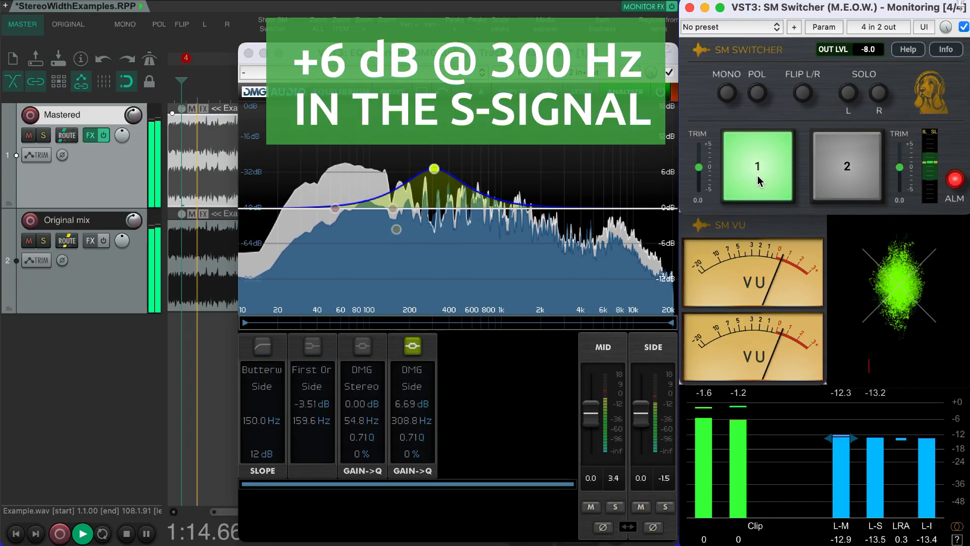
left_click(848, 168)
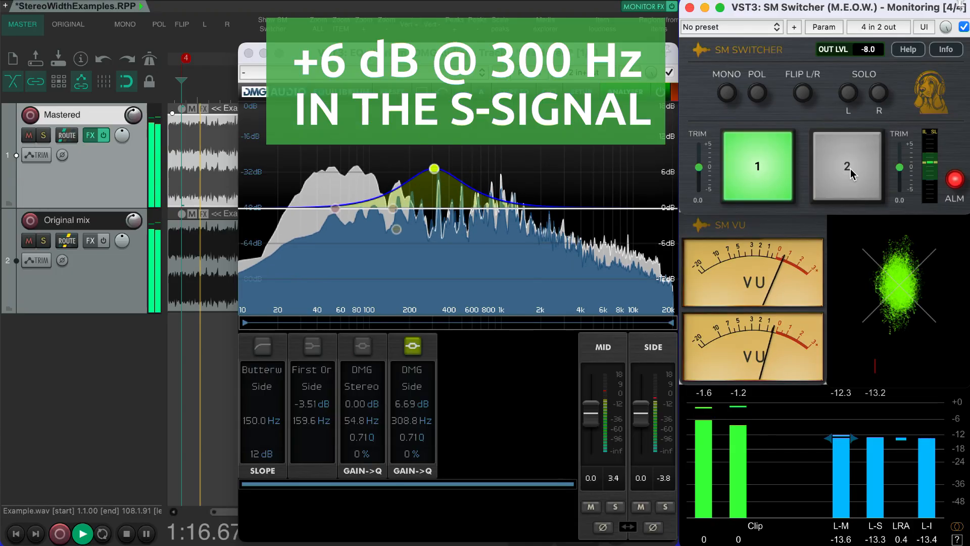
left_click(850, 169)
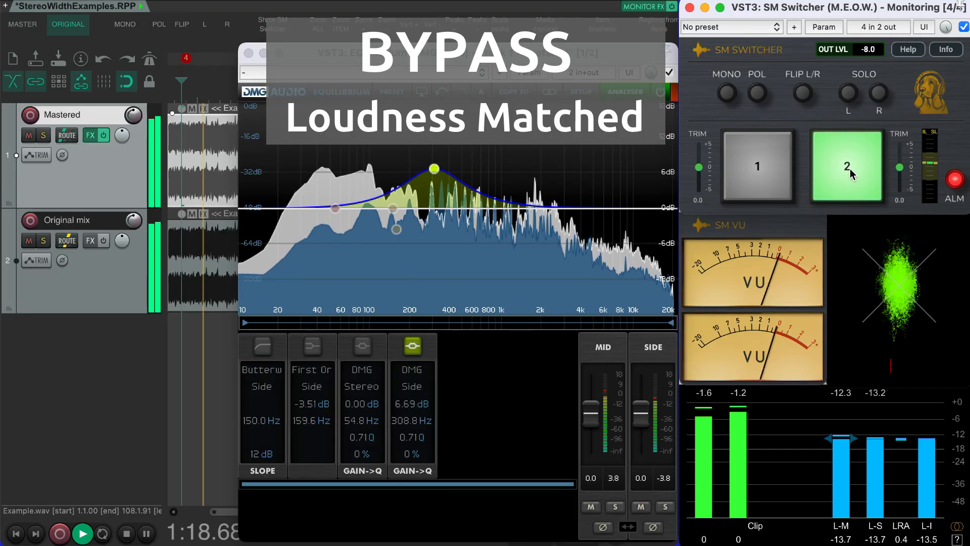
left_click(762, 174)
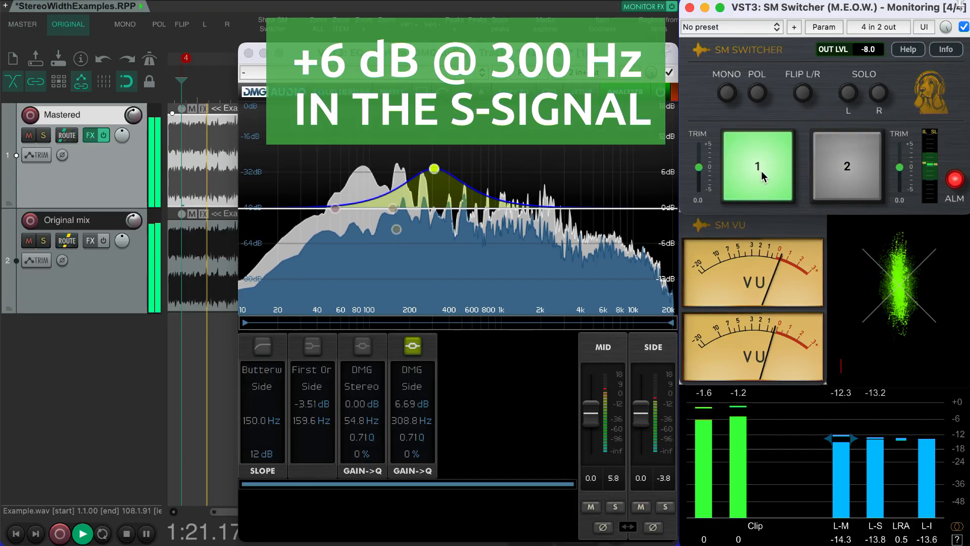
left_click(849, 168)
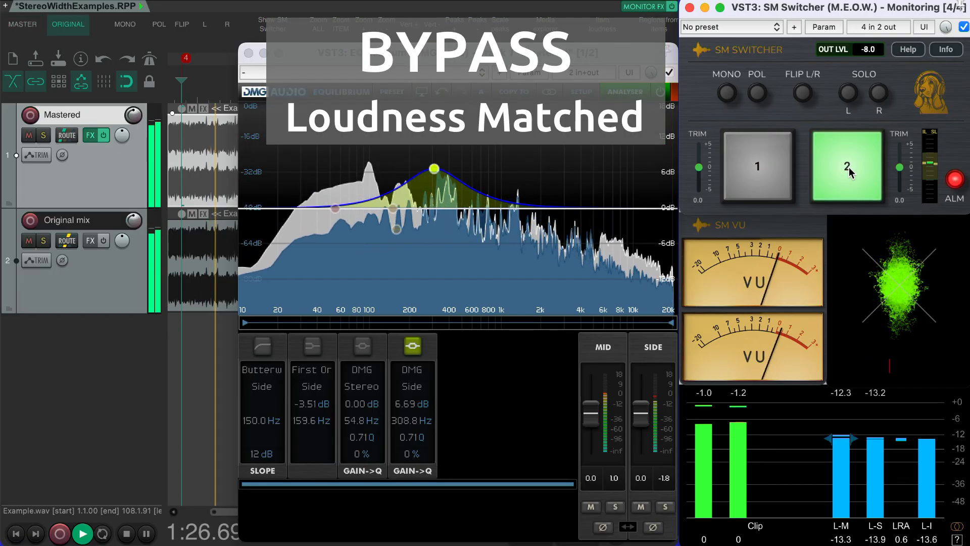
left_click(751, 172)
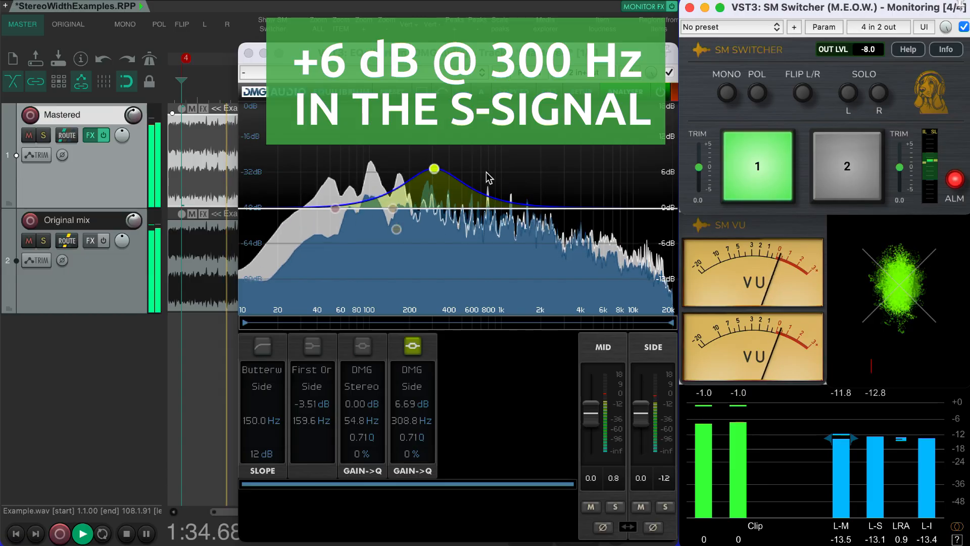
key("space")
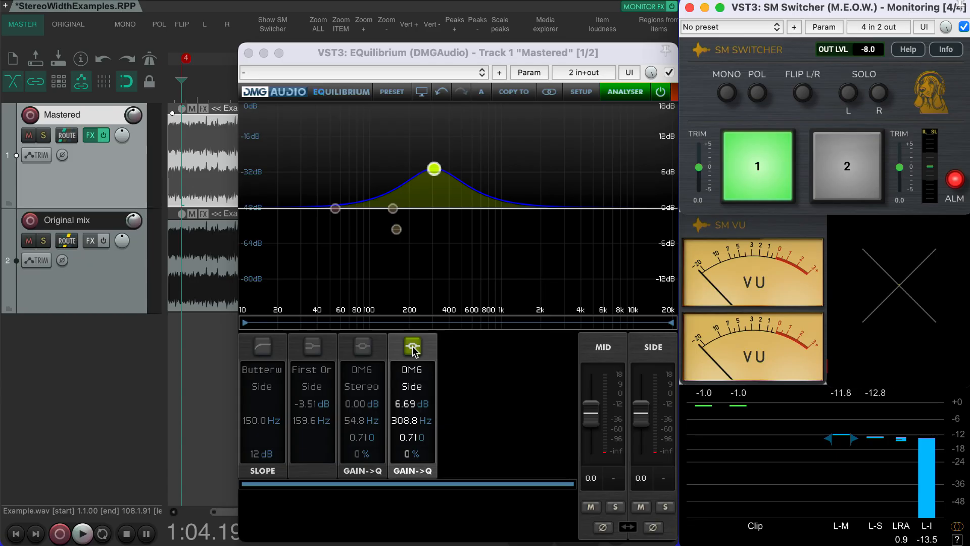
Reset the active DMG peak band's gain to 0.00 dB and set it to Stereo at about 859.7 Hz with a Q of 0.42.
double_click(409, 406)
left_click_drag(409, 419, 406, 384)
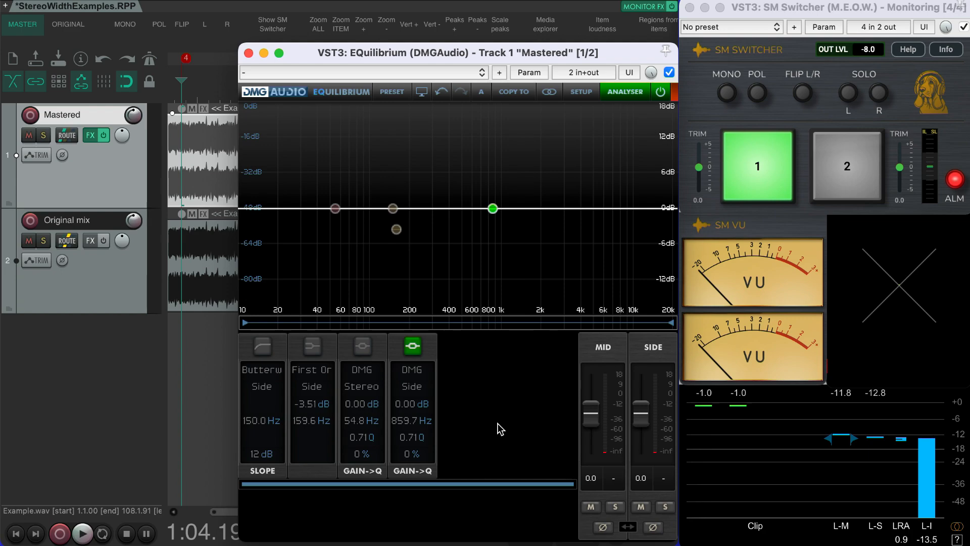
left_click_drag(419, 436, 419, 456)
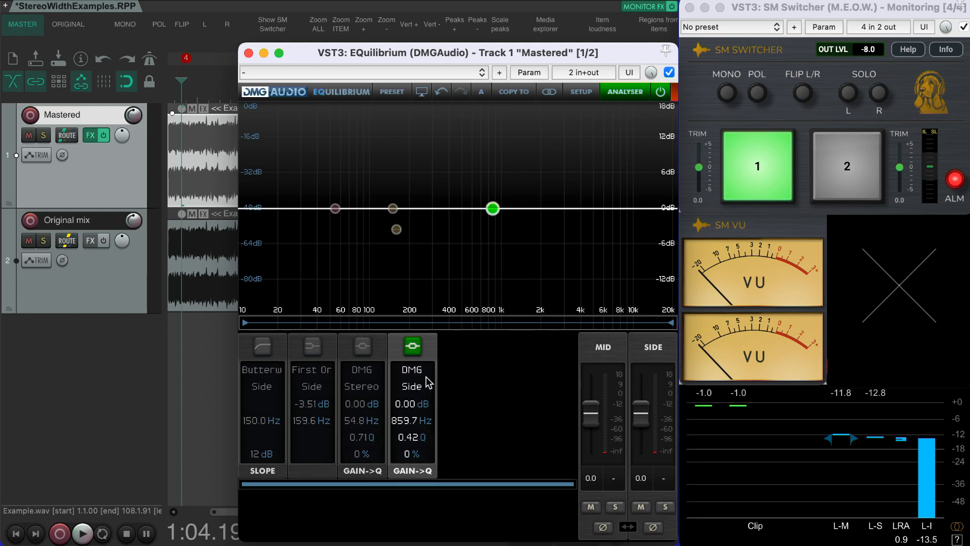
left_click(412, 387)
left_click(425, 406)
Play the mix and audition the isolated mids around 855 Hz as side-only, mid-only and full stereo, ending with playback stopped.
key("space")
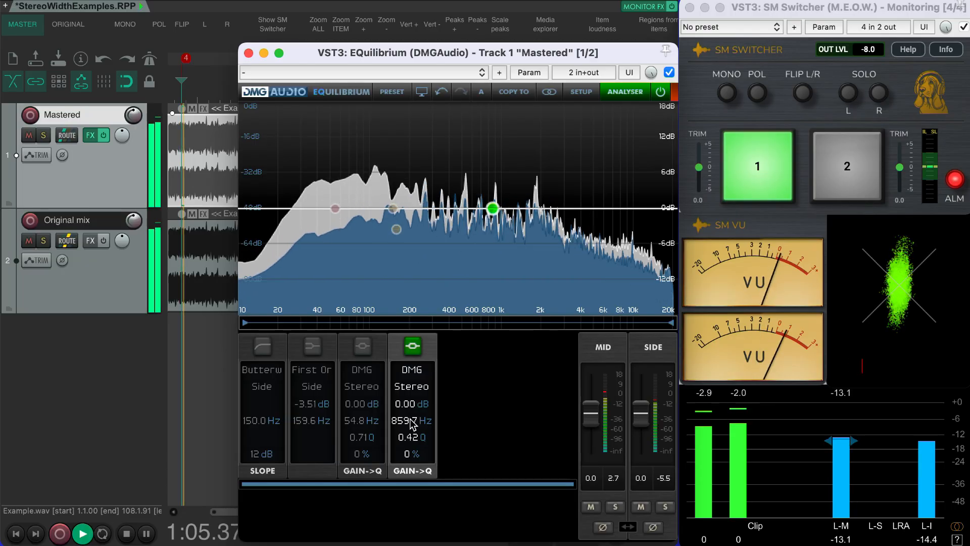
left_click_drag(410, 419, 410, 422)
key("m")
key("p")
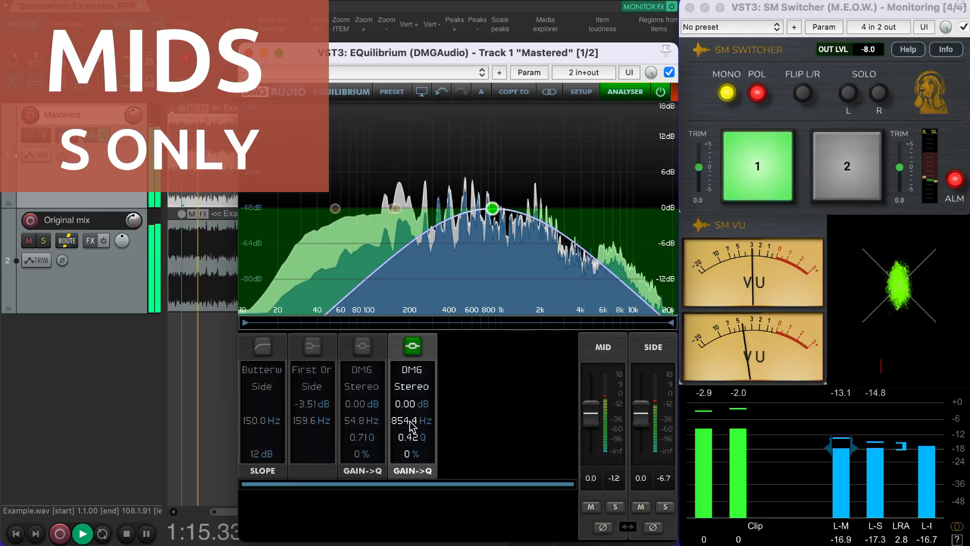
key("p")
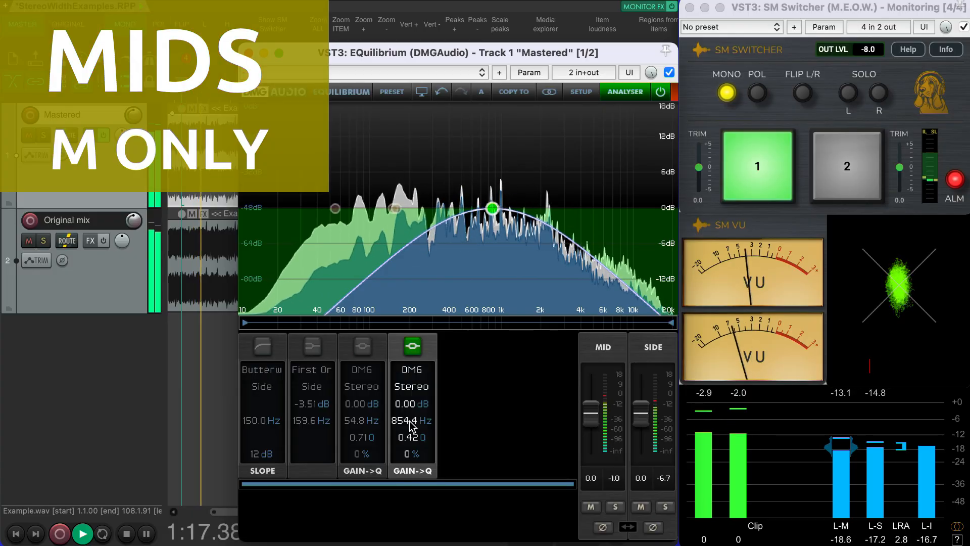
key("m")
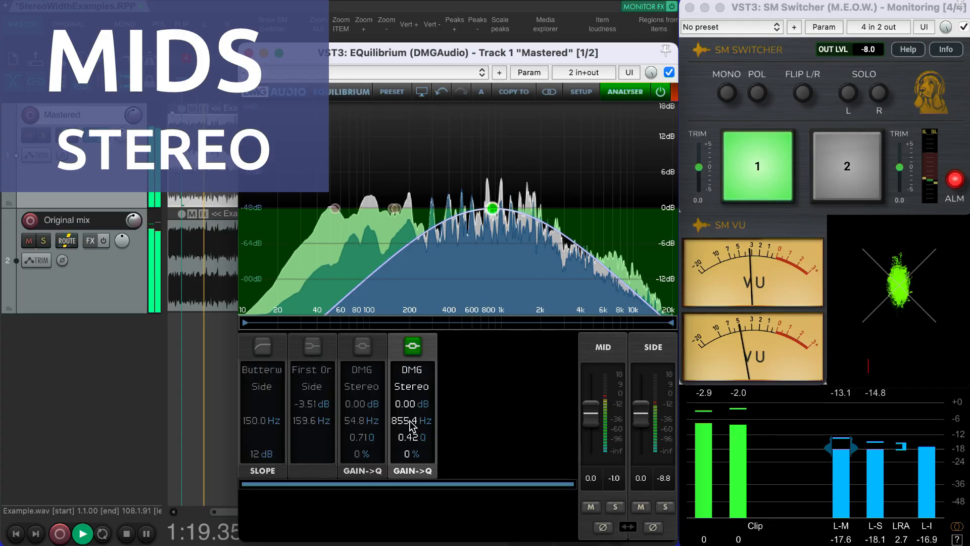
right_click(410, 420)
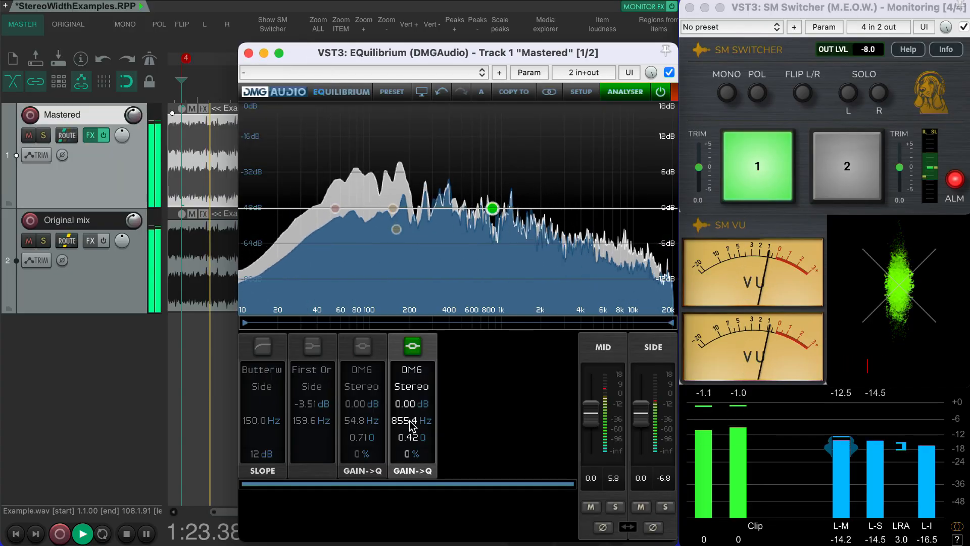
key("space")
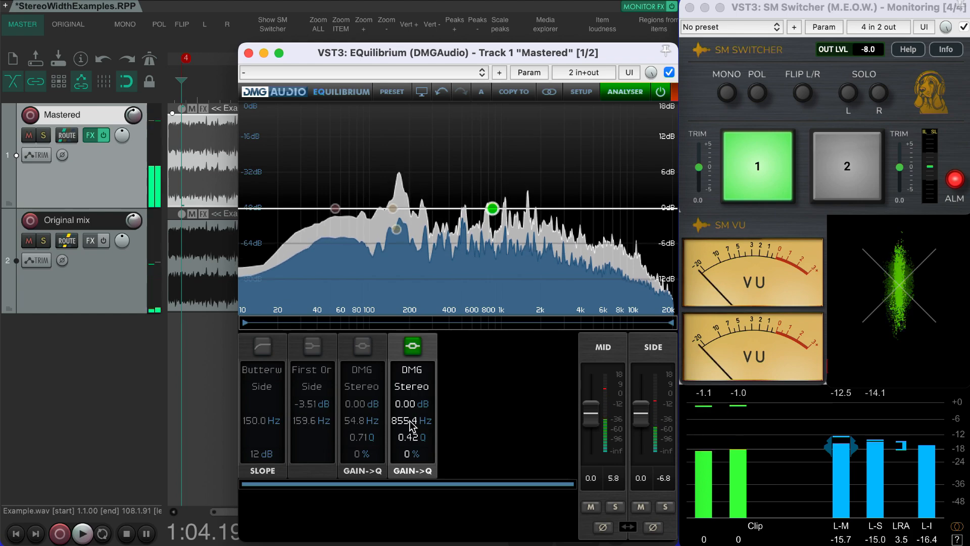
Switch the active DMG peak band to Side and boost it to about 5.65 dB at 1161 Hz with a Q of 0.51.
scroll(410, 421, "down", 1)
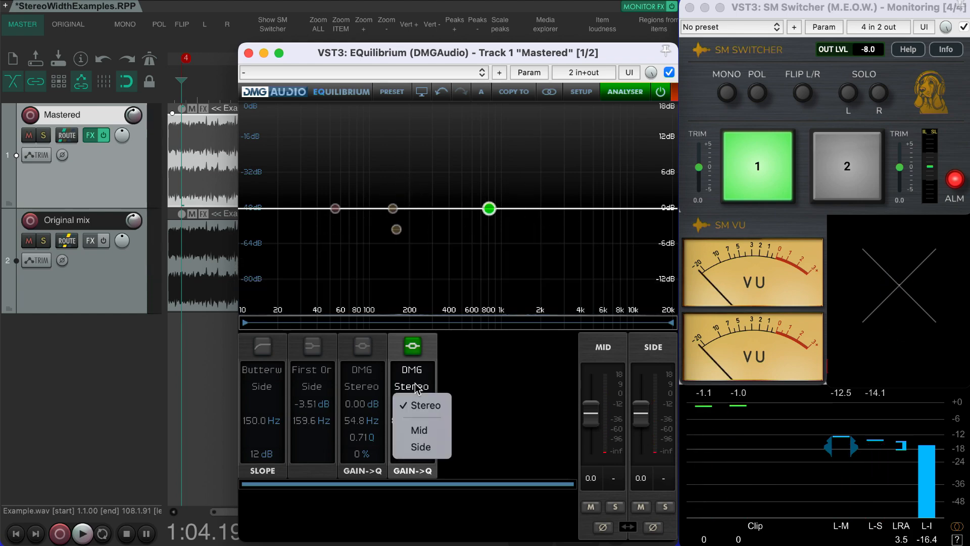
left_click(419, 447)
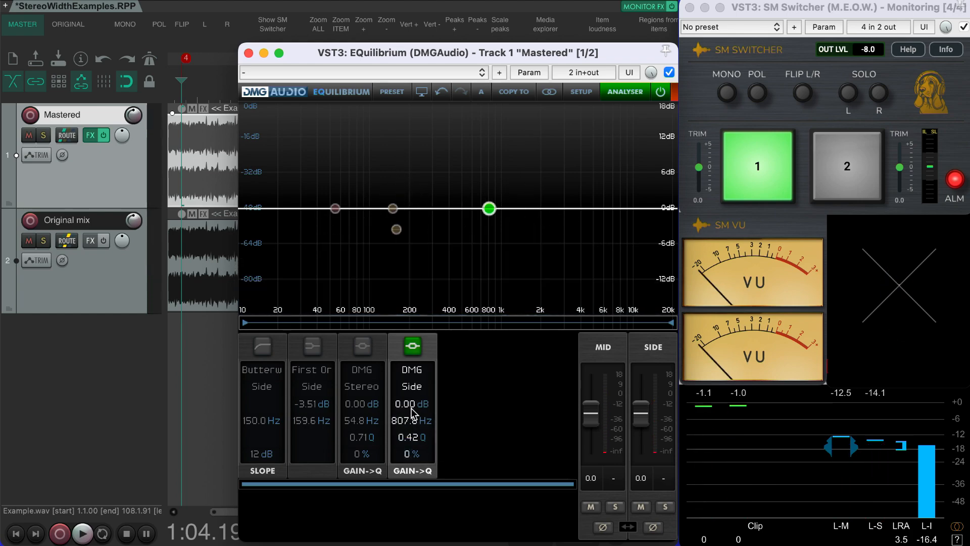
left_click_drag(408, 413, 409, 362)
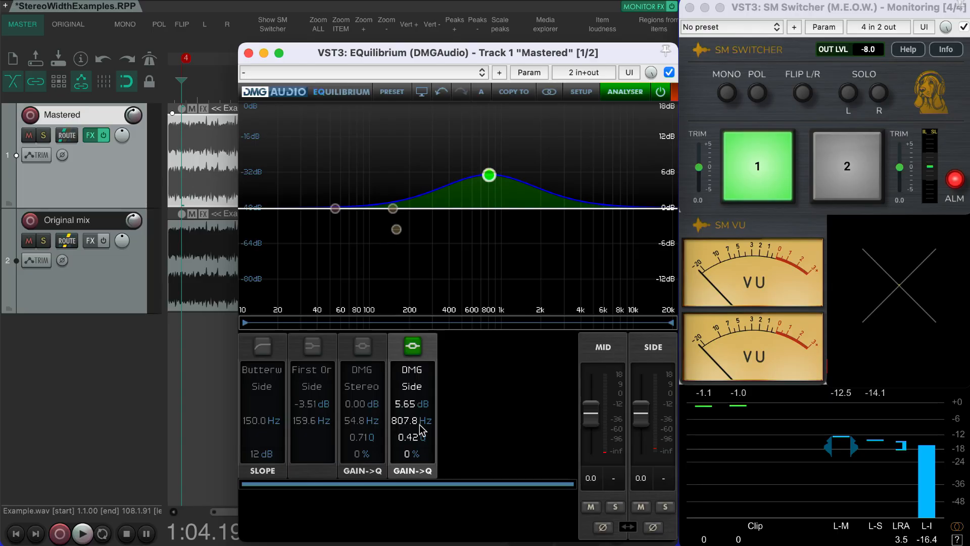
mouse_move(411, 427)
left_mouse_down()
mouse_move(407, 402)
mouse_move(408, 412)
left_mouse_up()
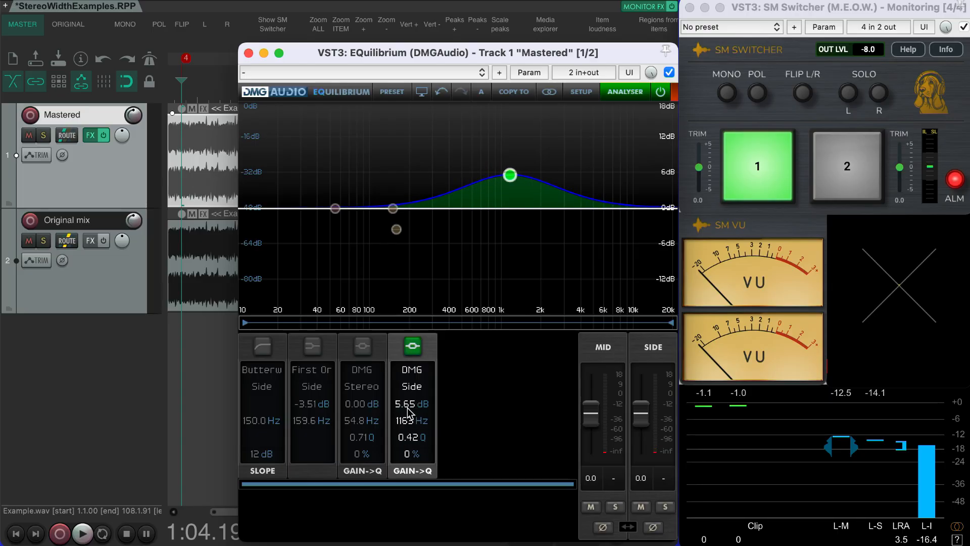
Play the mix and compare the 1161 Hz Side boost with the loudness-matched original by alternating monitoring sources 2 and 1, ending stopped on source 1.
key("space")
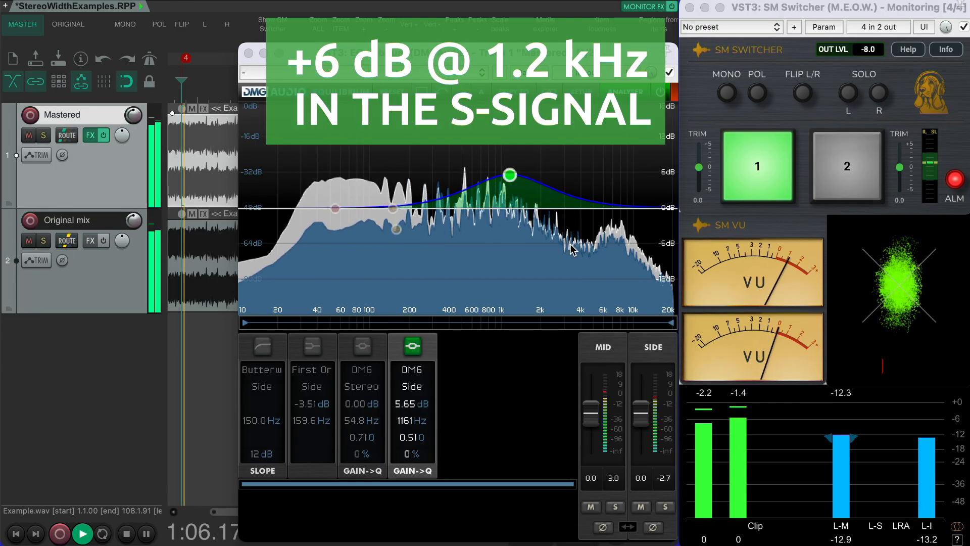
key("2")
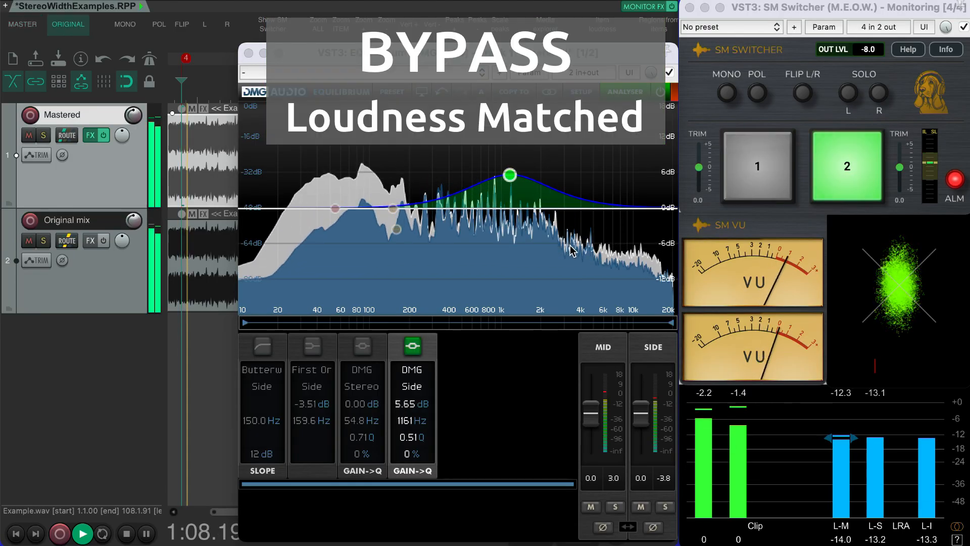
key("1")
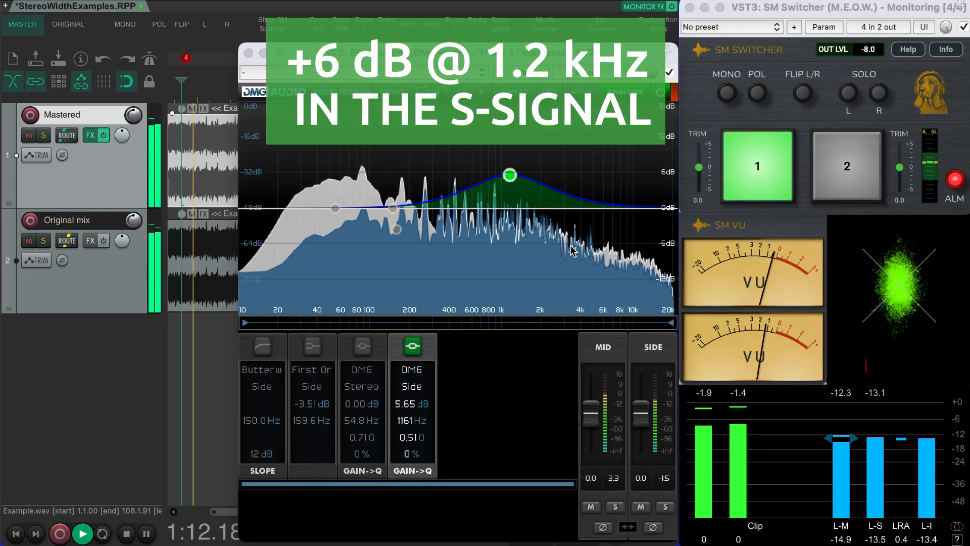
key("2")
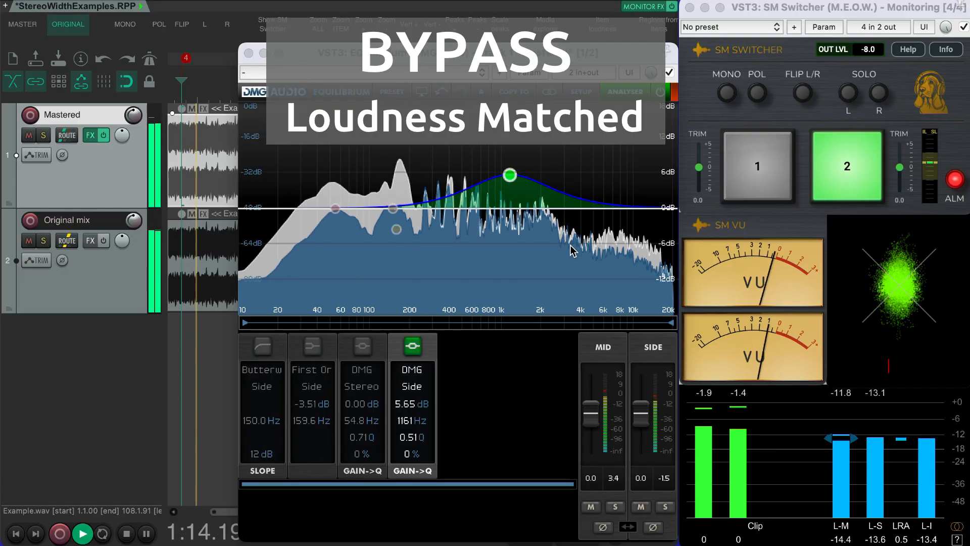
key("1")
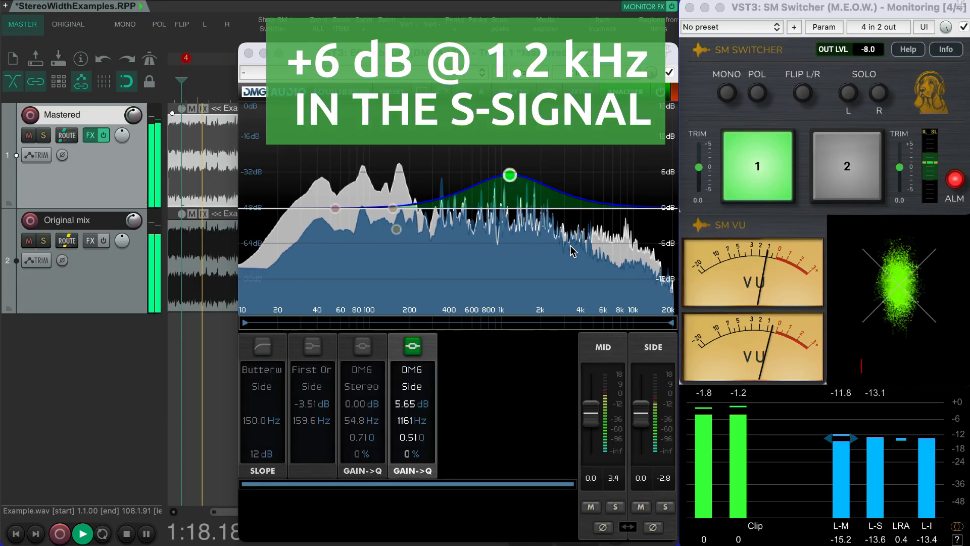
key("2")
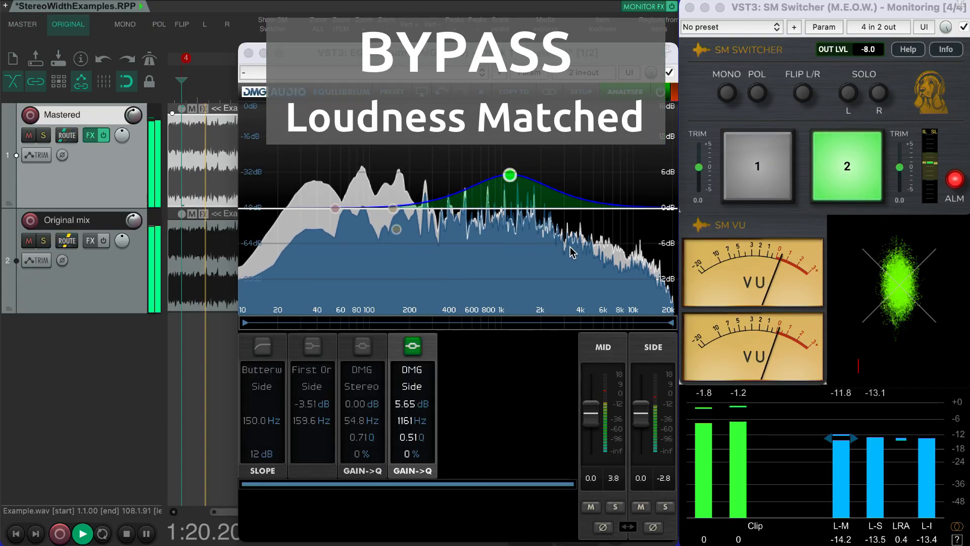
key("1")
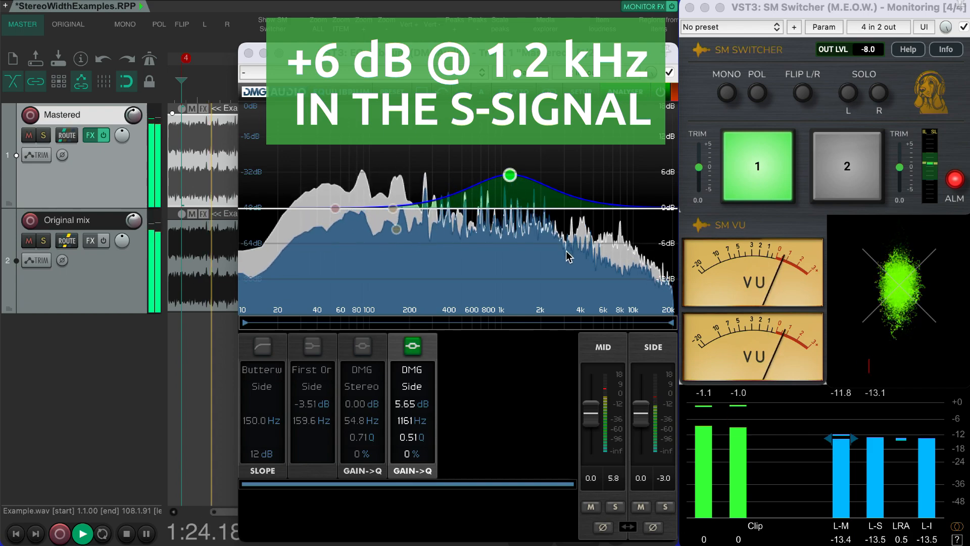
key("2")
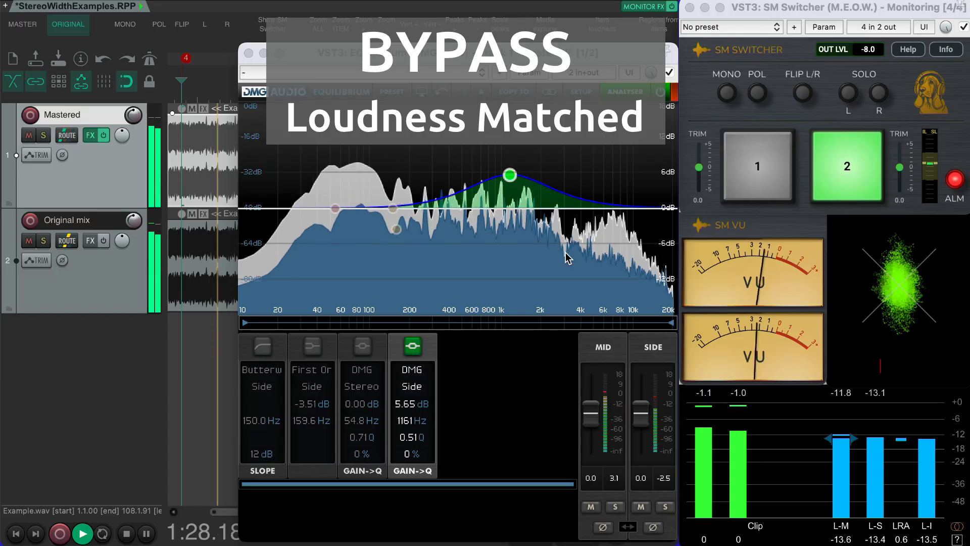
key("1")
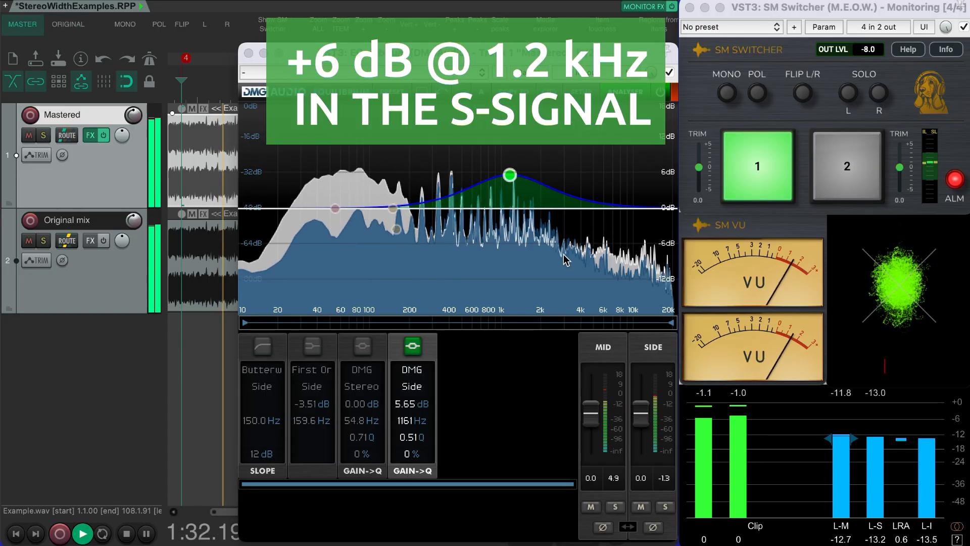
key("space")
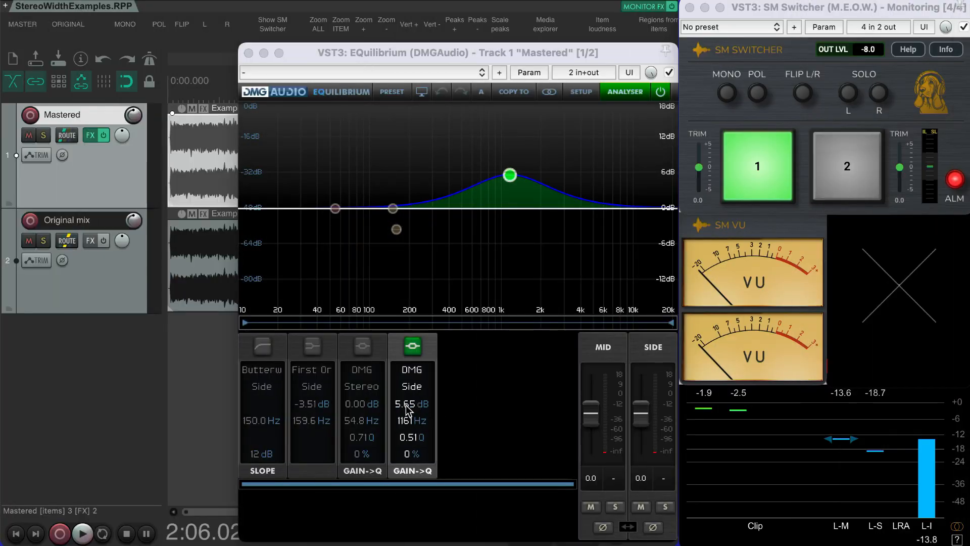
Reset the active DMG peak band's gain to 0.00 dB, set it to Stereo and move it to about 3417 Hz.
double_click(407, 404)
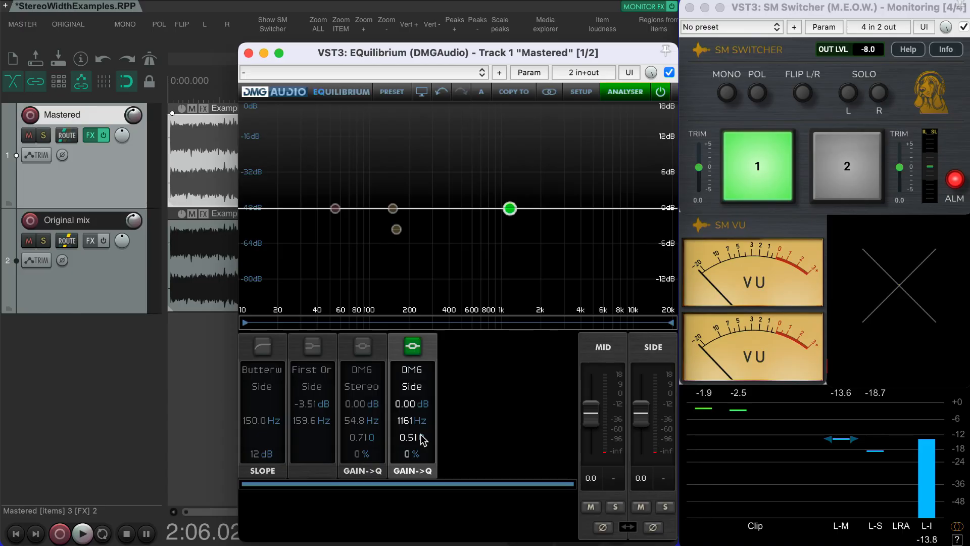
left_click(411, 386)
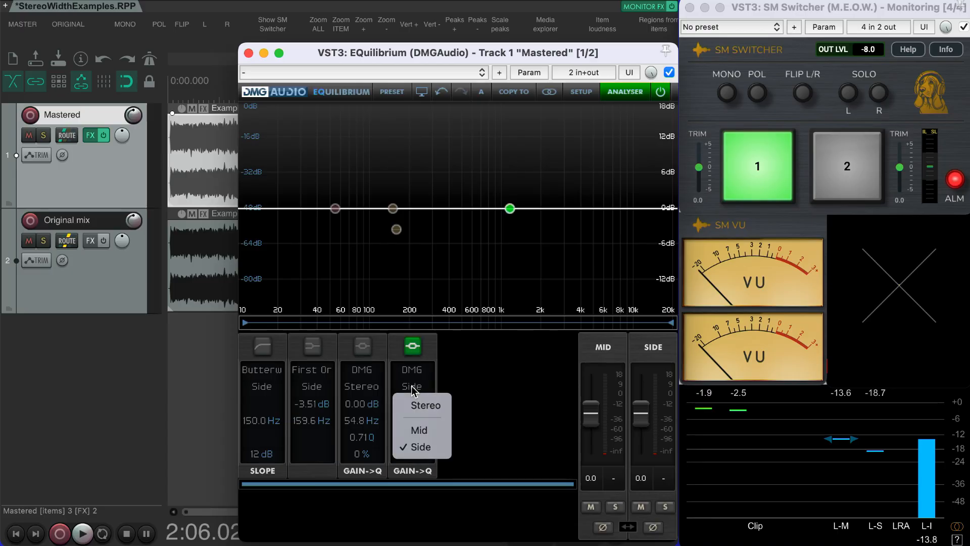
left_click(422, 405)
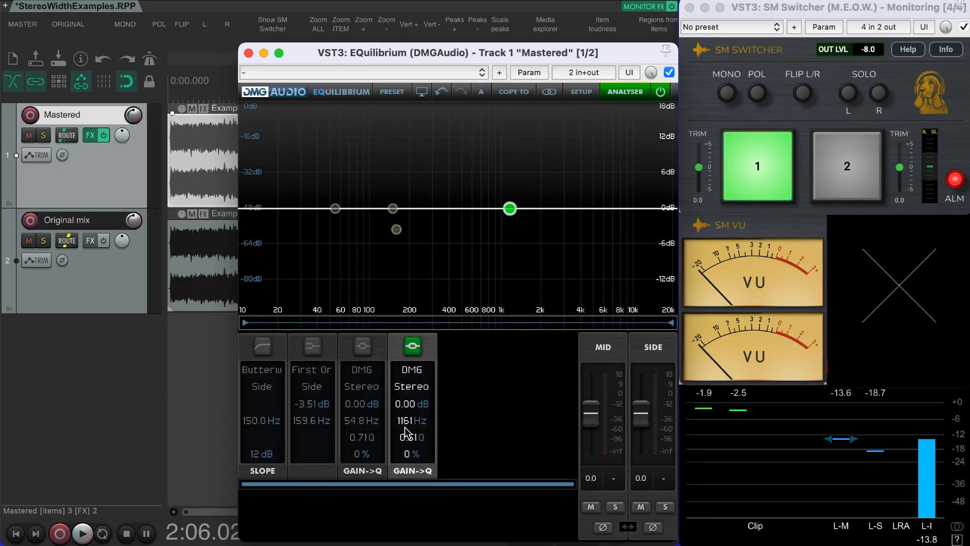
left_click_drag(405, 426, 414, 436)
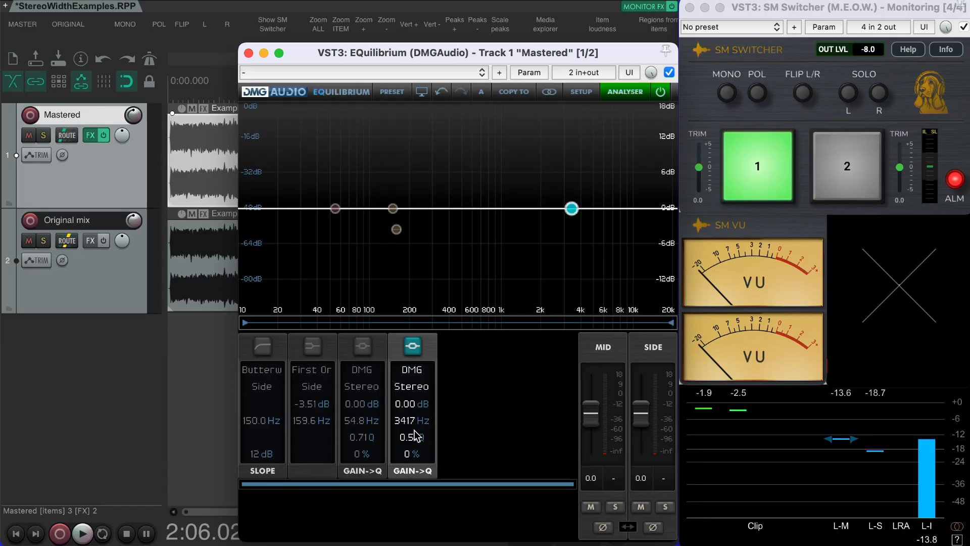
Play the mix and audition the isolated upper mids around 3130 Hz in full stereo, mid-only and side-only, ending in stereo with playback stopped.
key("space")
left_click_drag(406, 416, 405, 417)
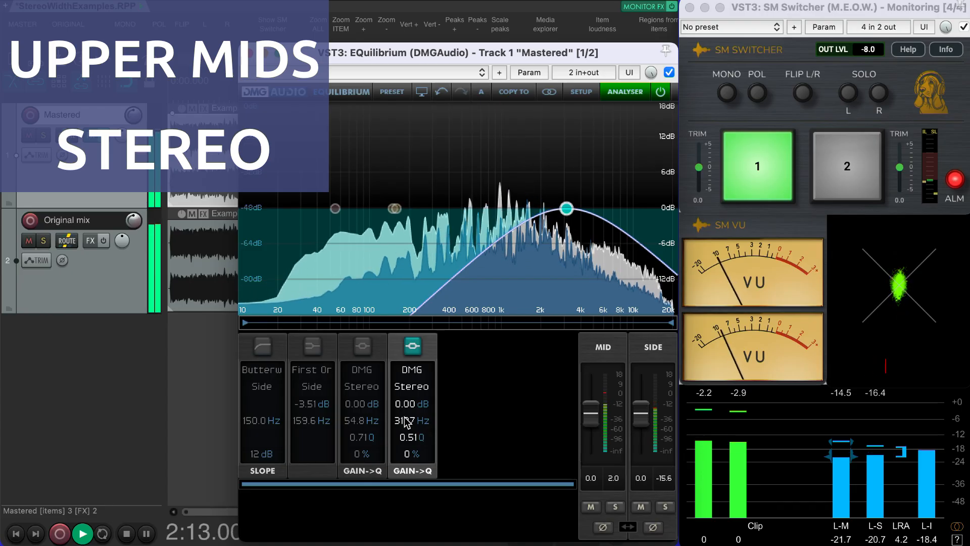
key("m")
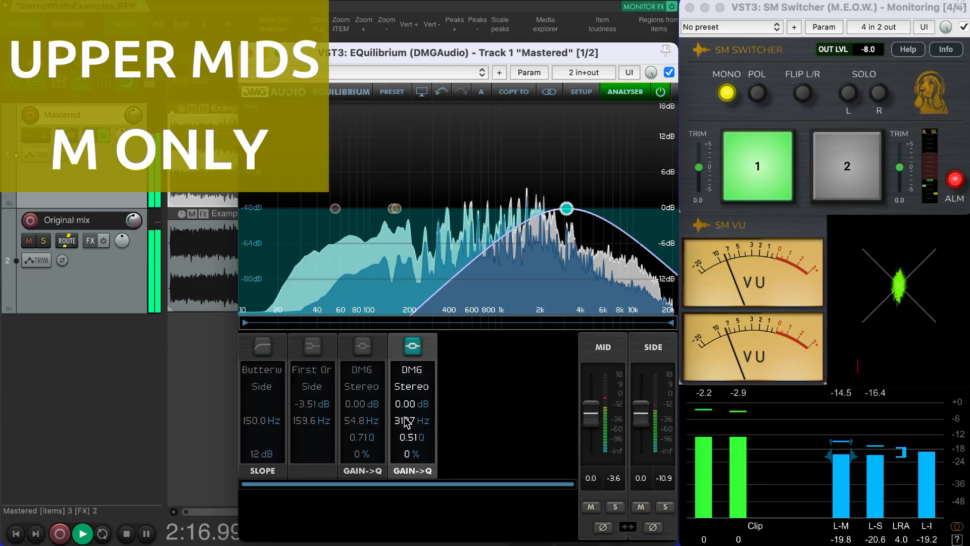
key("p")
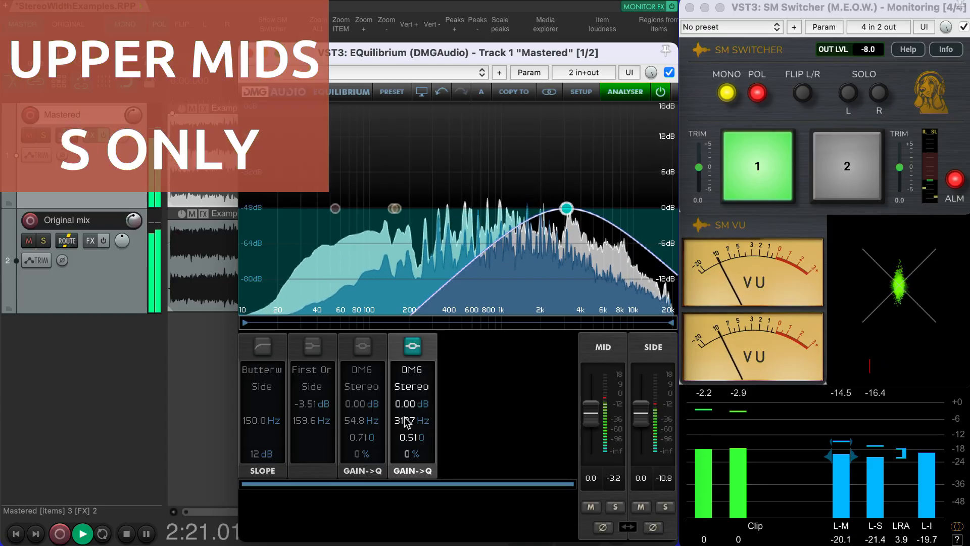
key("p")
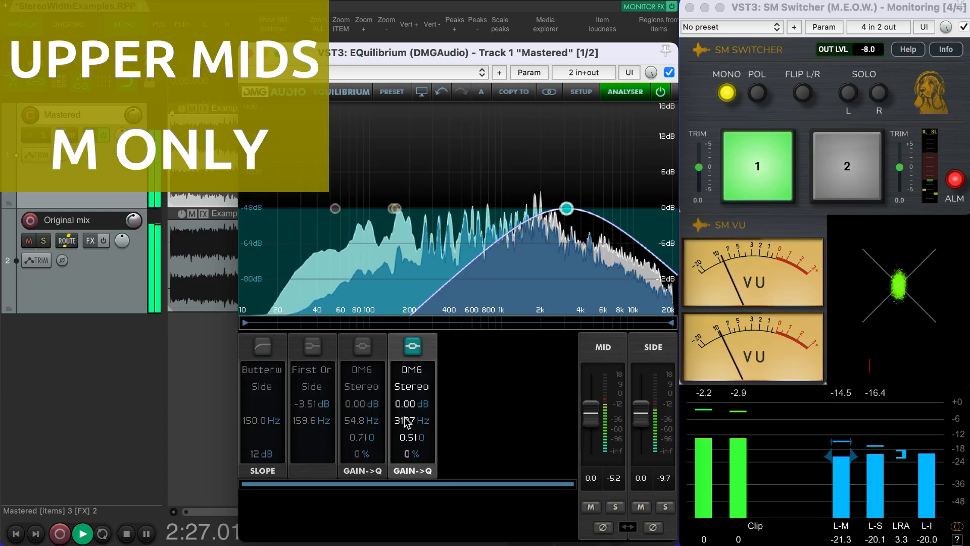
key("p")
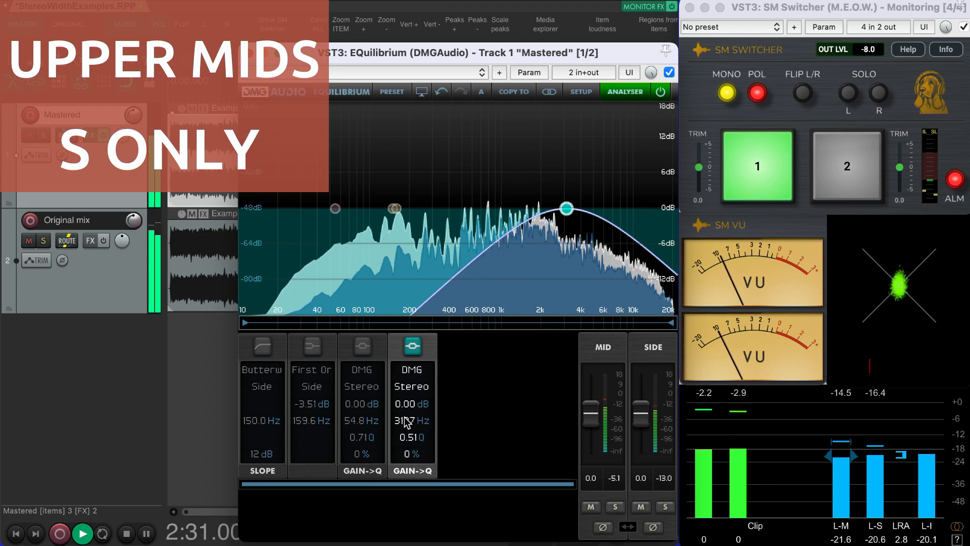
key("p")
key("m")
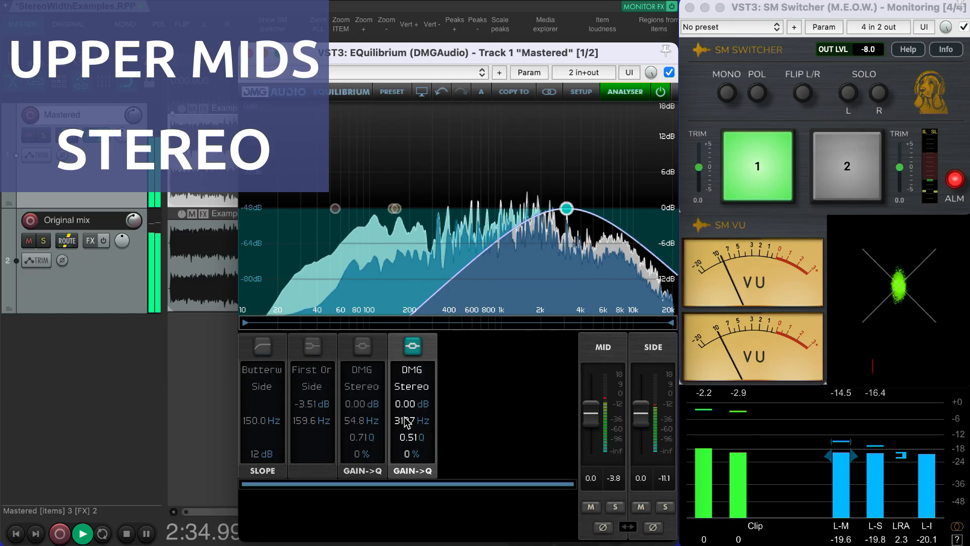
key("m")
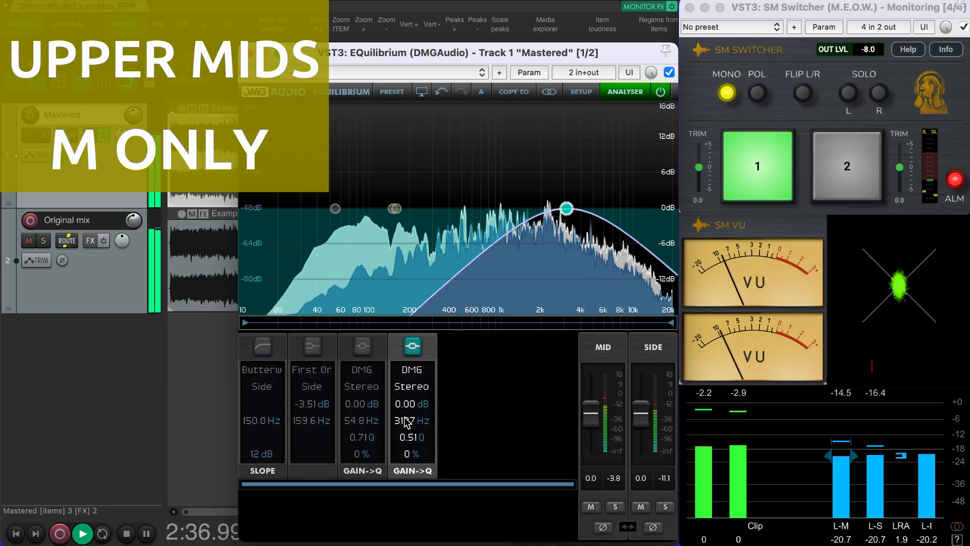
key("p")
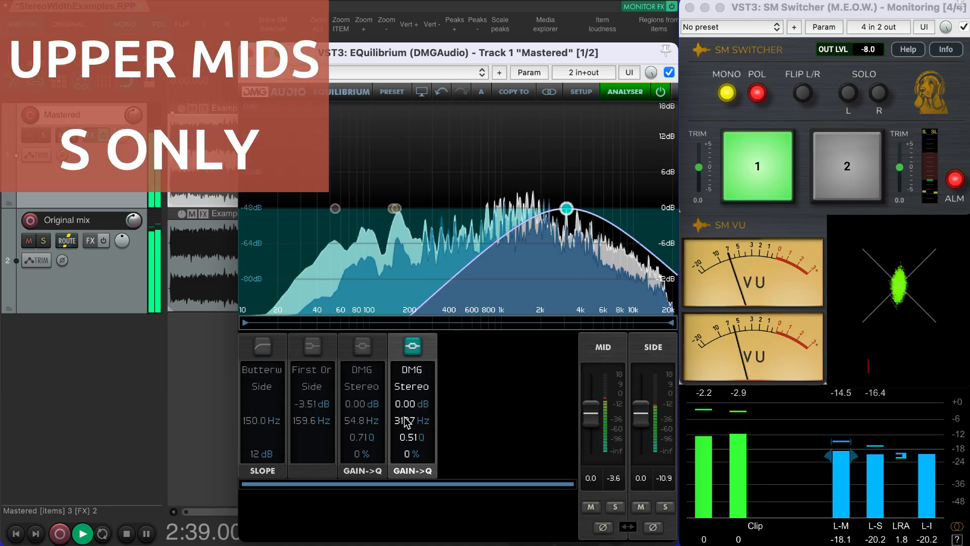
key("p")
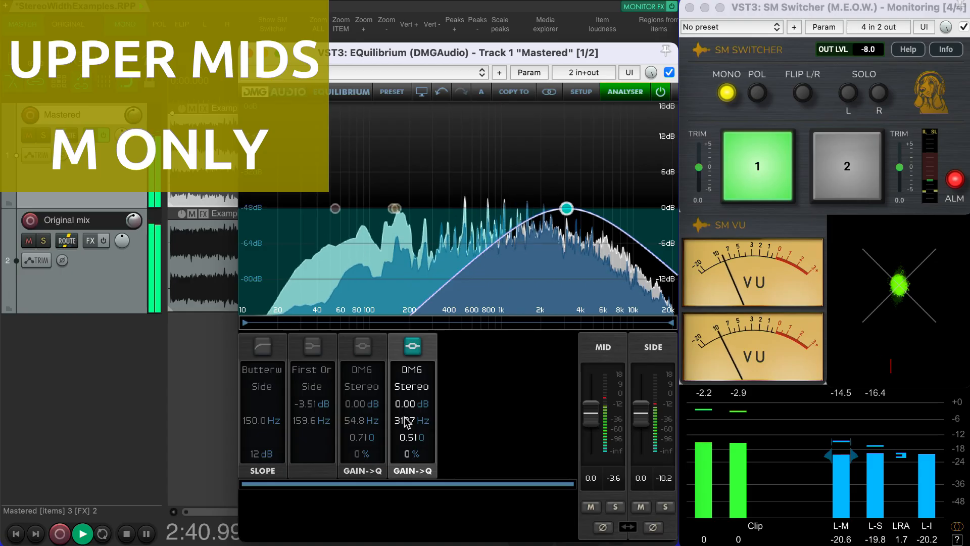
key("m")
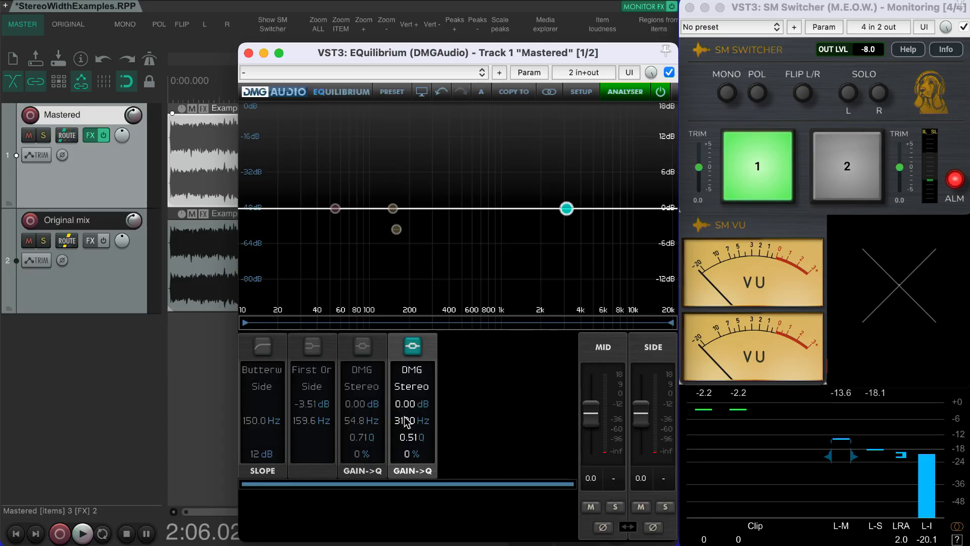
Switch the active DMG peak band to Side, boost it to about 5.08 dB and move it to about 3.3 kHz.
left_click(410, 393)
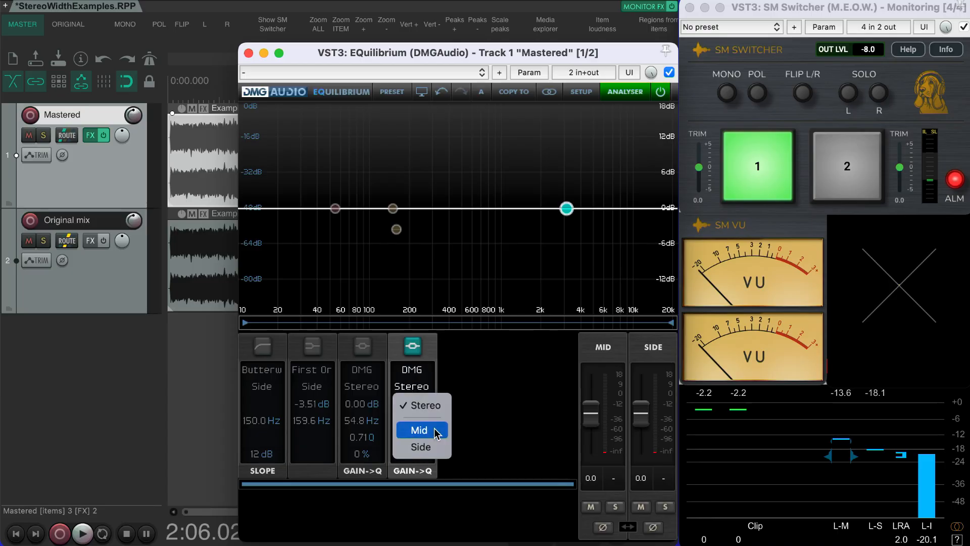
left_click(420, 446)
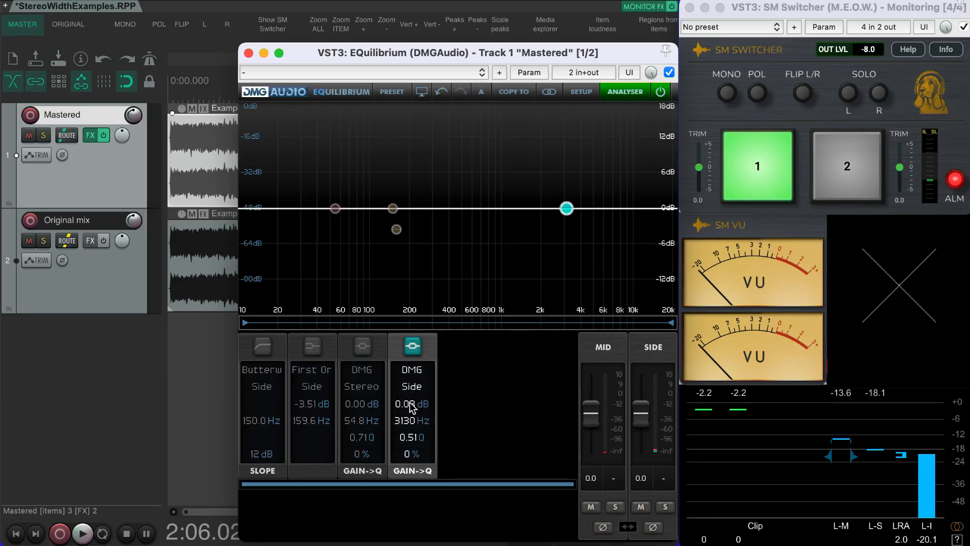
left_click_drag(412, 405, 412, 365)
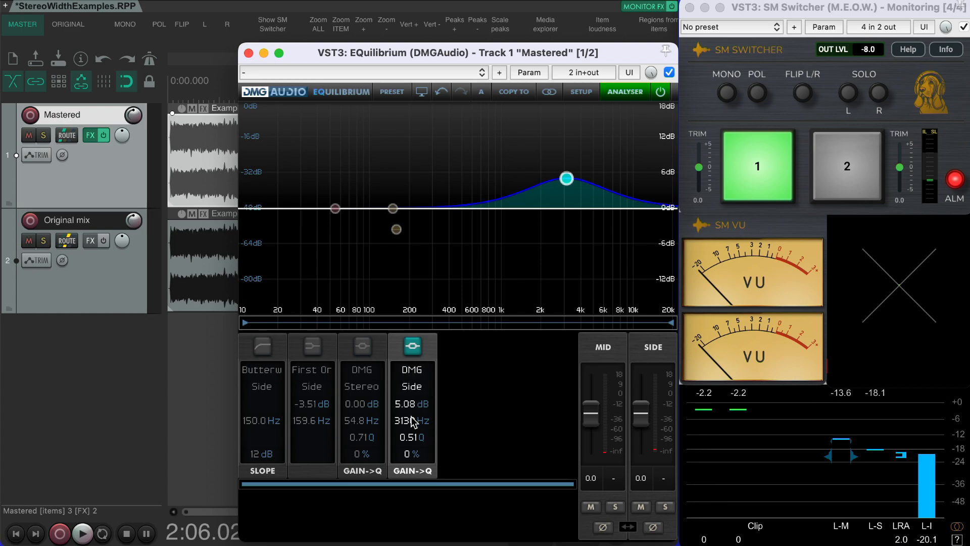
left_click_drag(411, 416, 411, 414)
Play the mix and compare the 3.3 kHz Side boost with the loudness-matched original by alternating monitoring sources 2 and 1, ending stopped on source 1.
key("space")
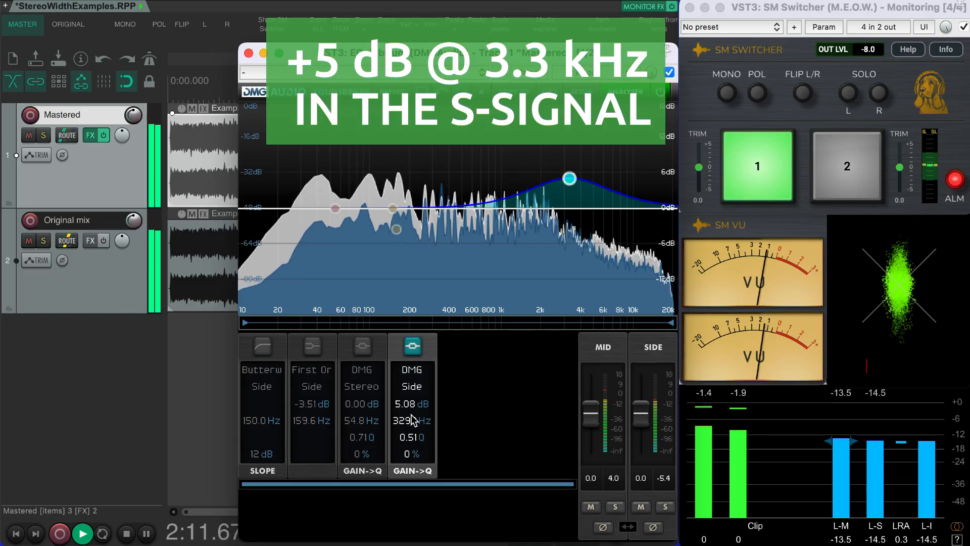
key("2")
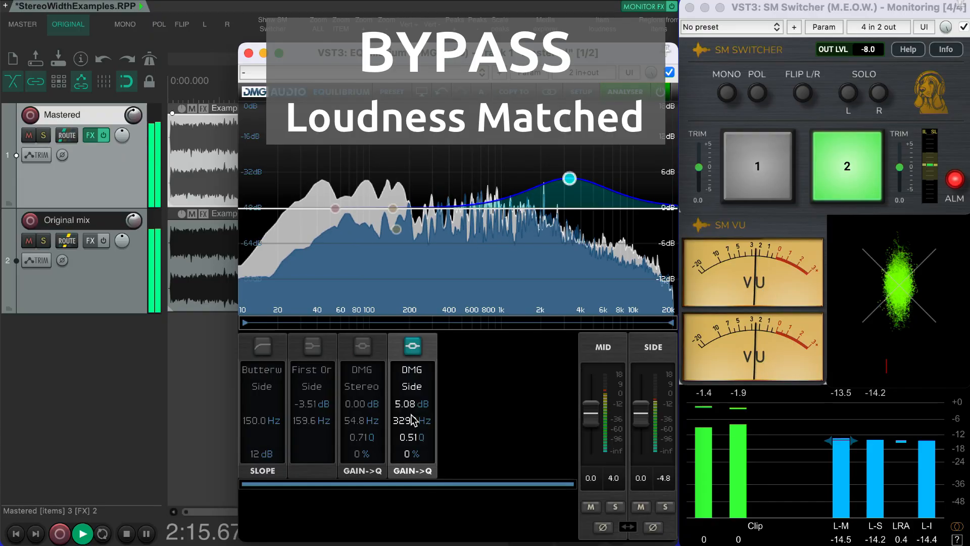
key("1")
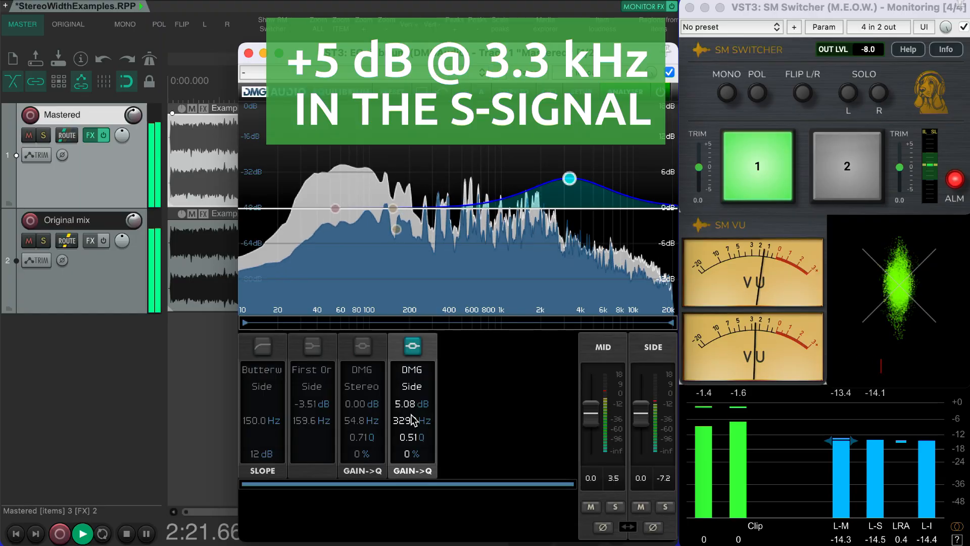
key("2")
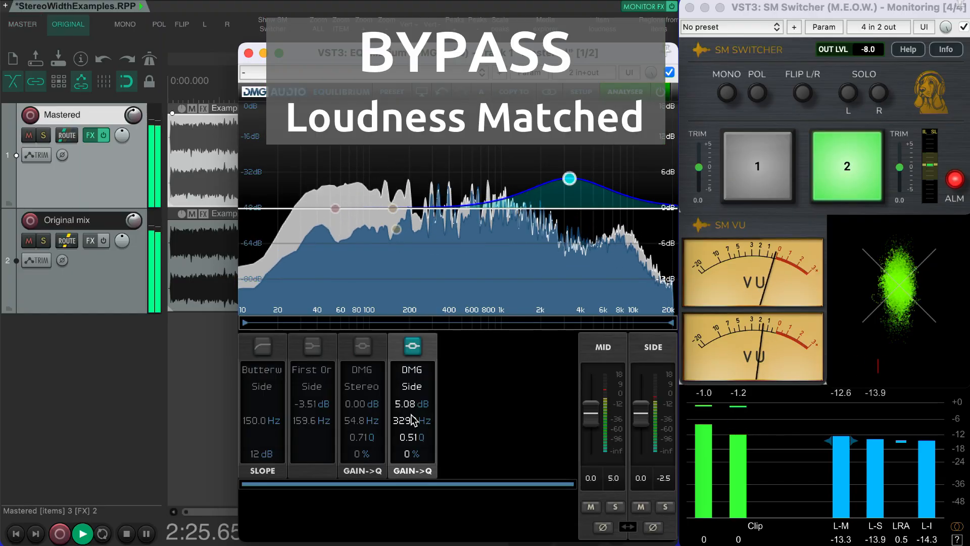
key("1")
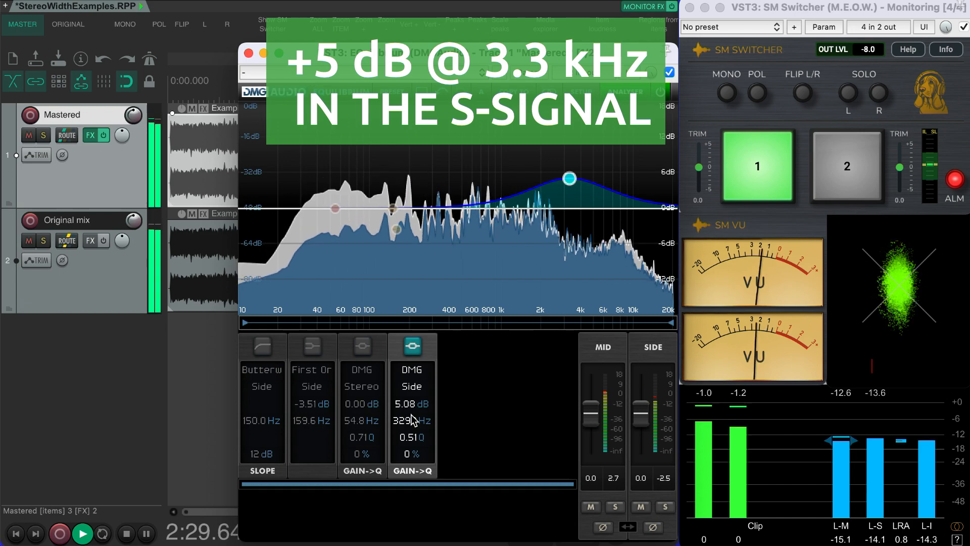
key("2")
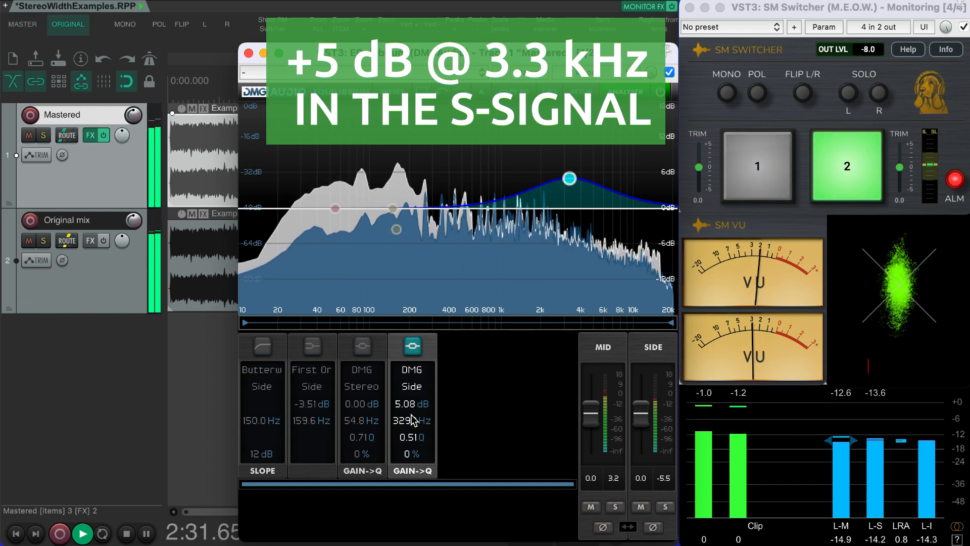
key("1")
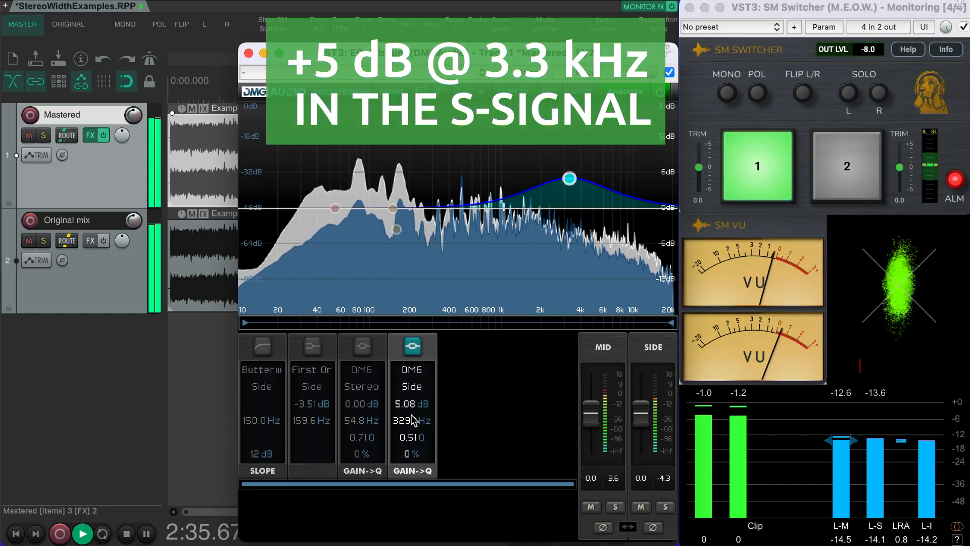
key("2")
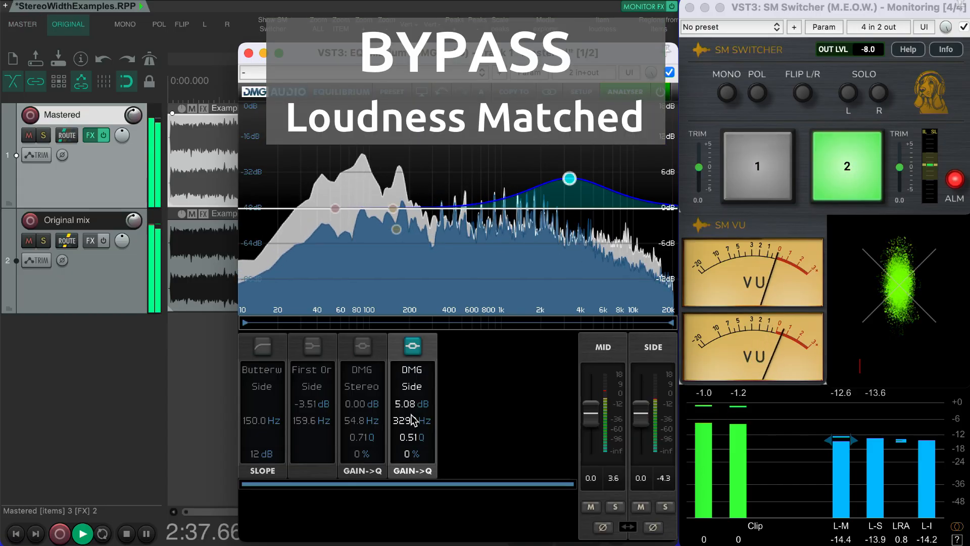
key("1")
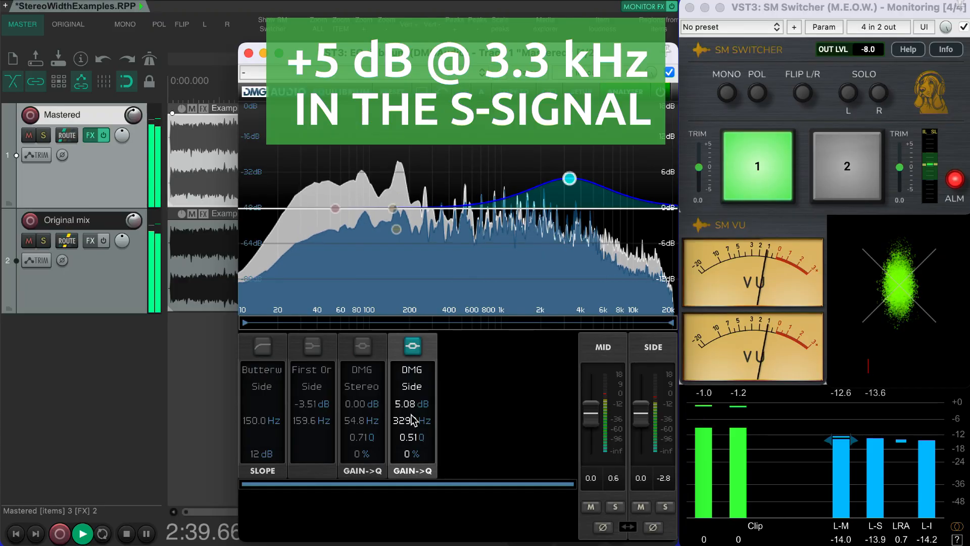
key("2")
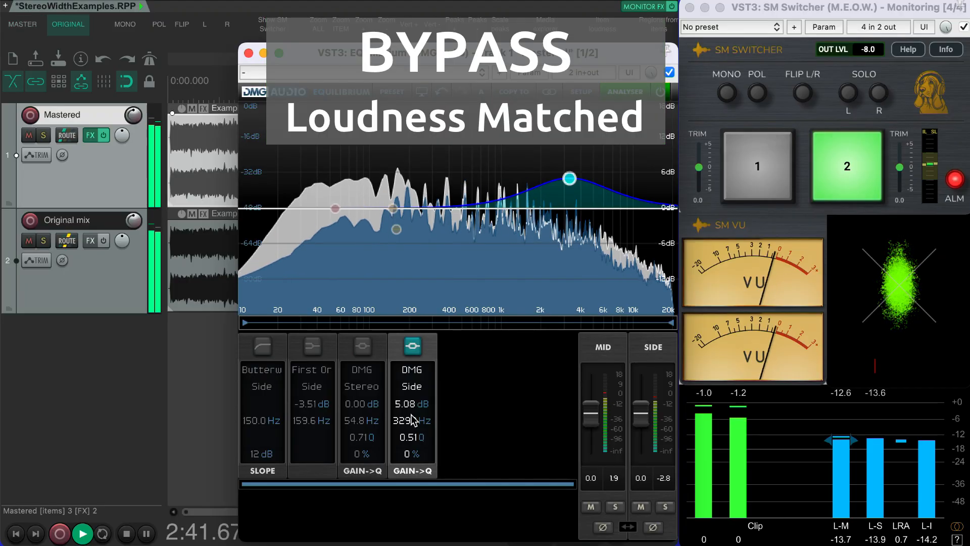
key("1")
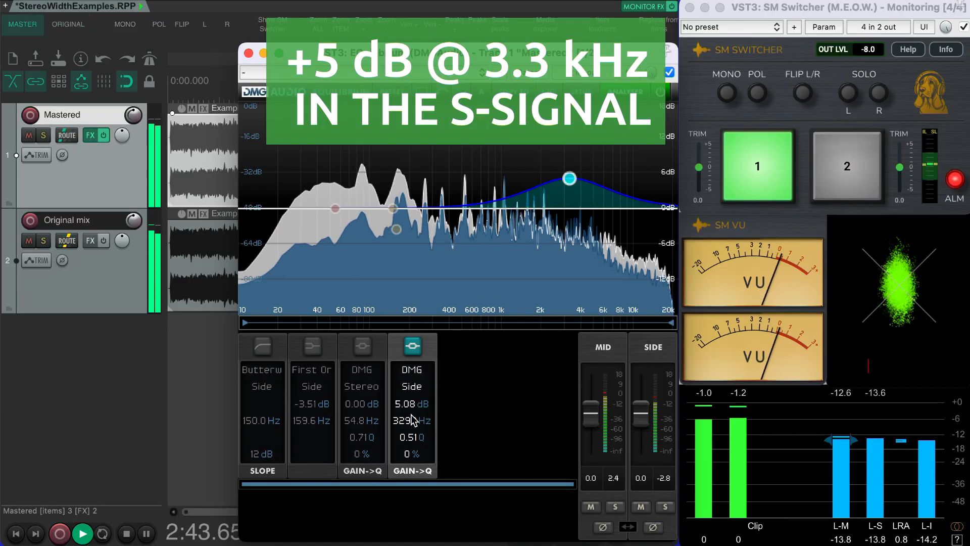
key("2")
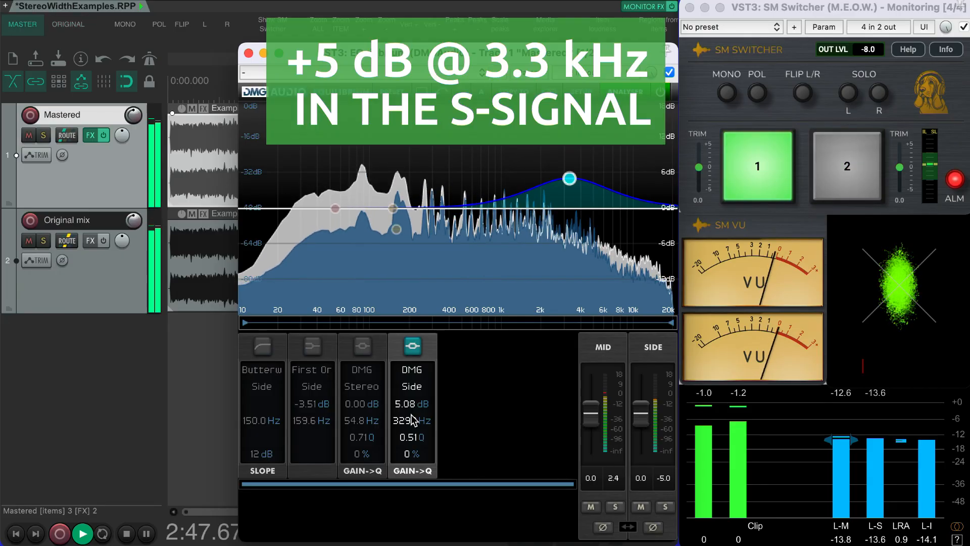
key("1")
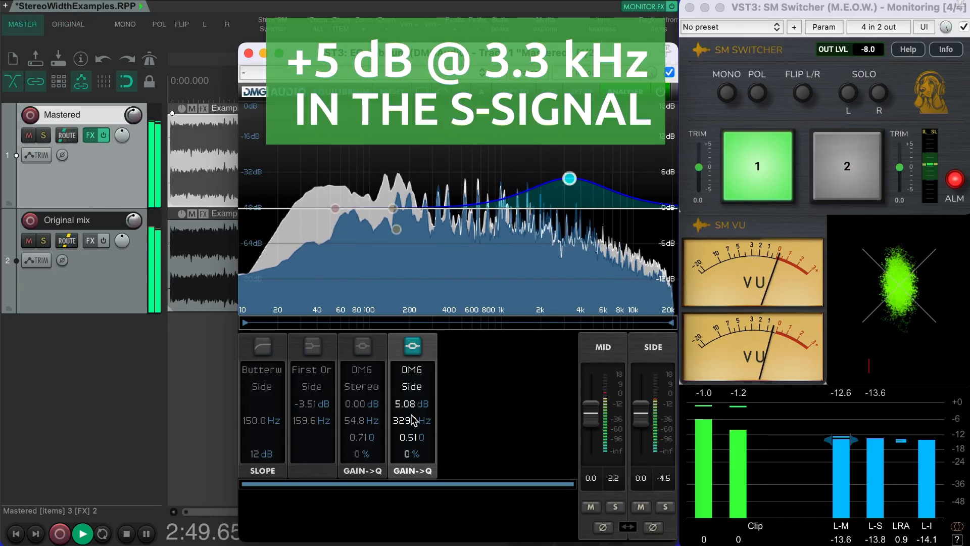
key("2")
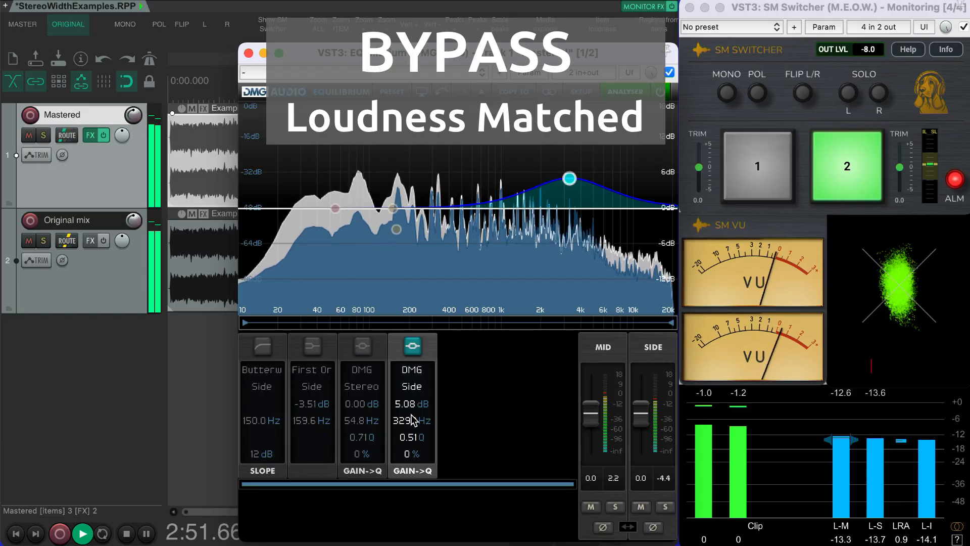
key("1")
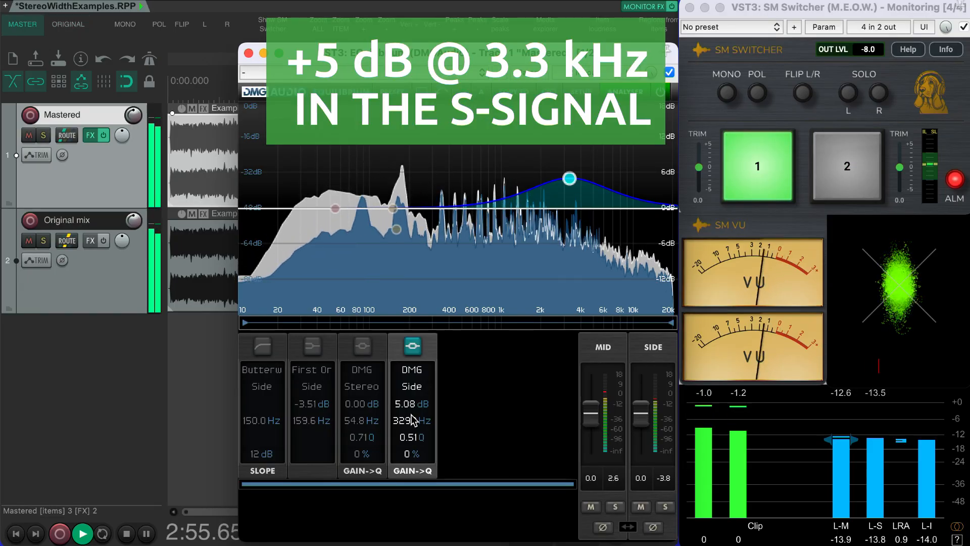
key("space")
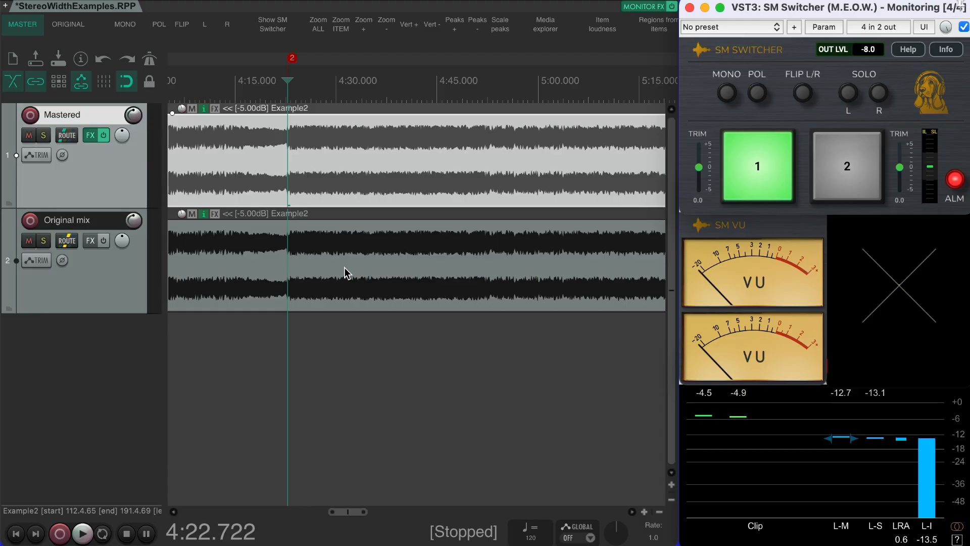
Play the full Example2 mix and audition it in stereo, mid-only and side-only, ending in stereo with playback stopped.
key("space")
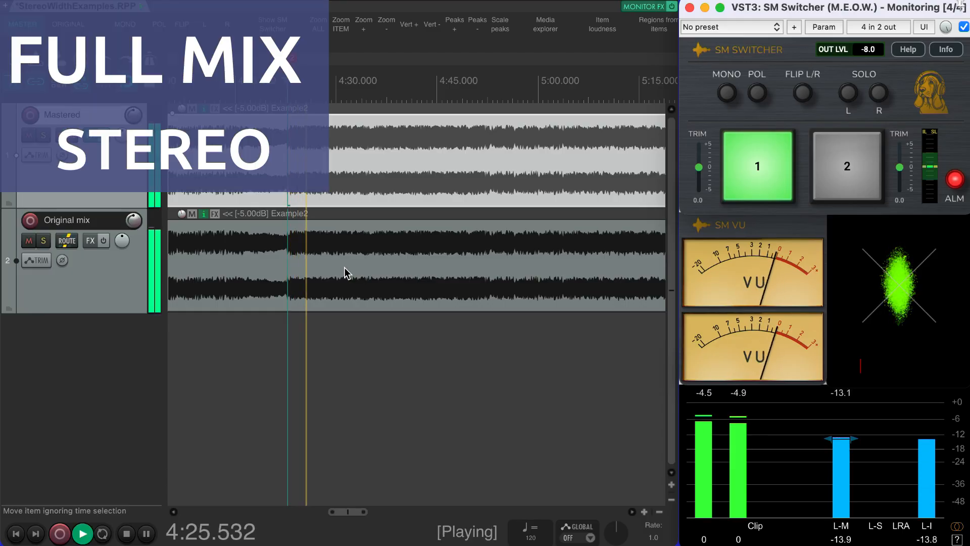
key("m")
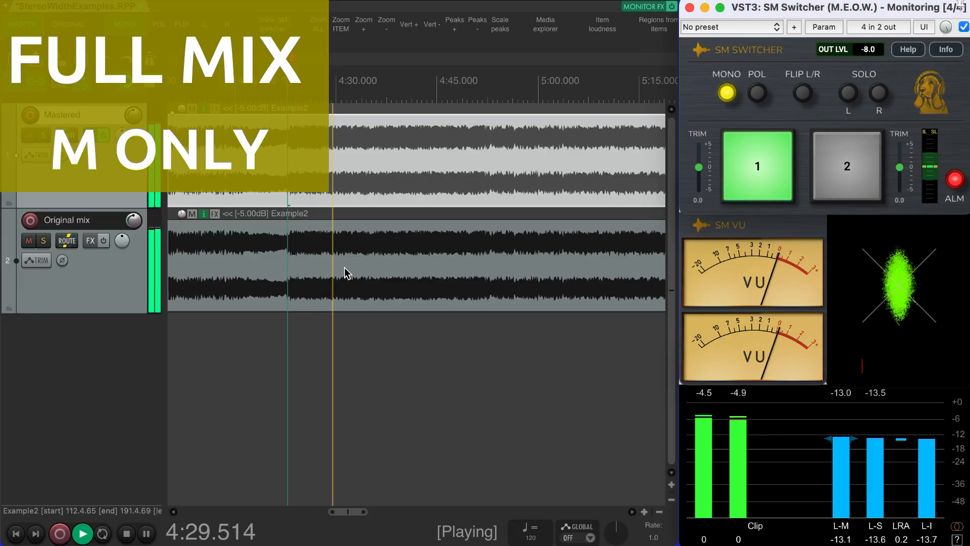
key("p")
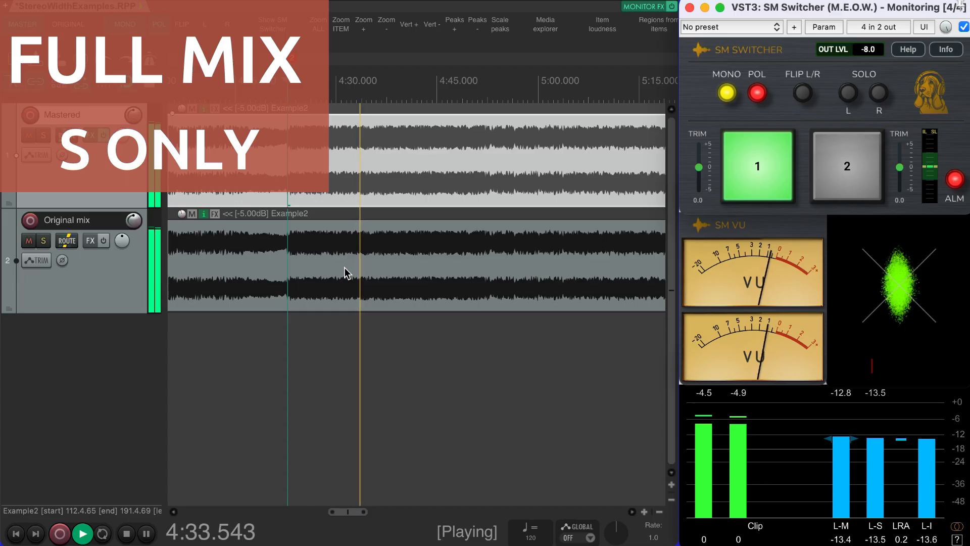
key("p")
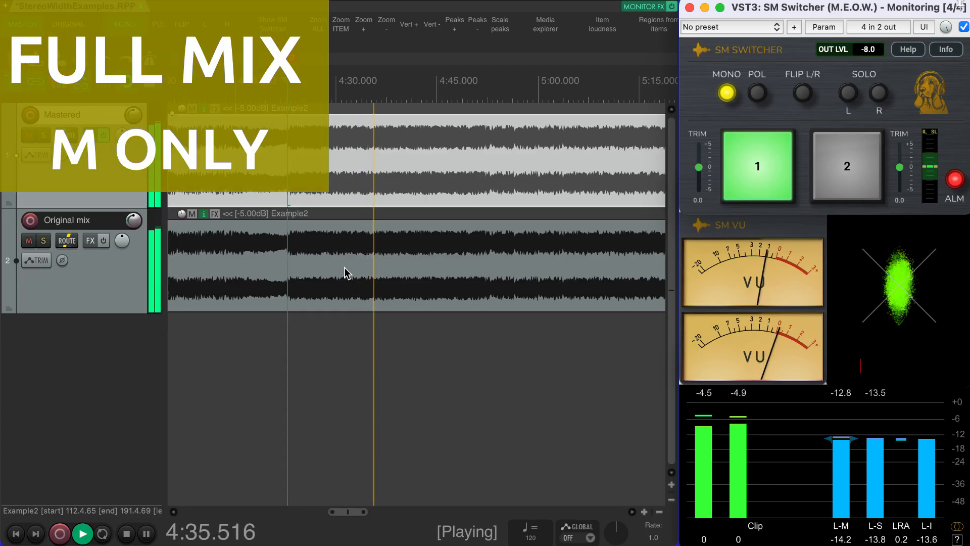
key("m")
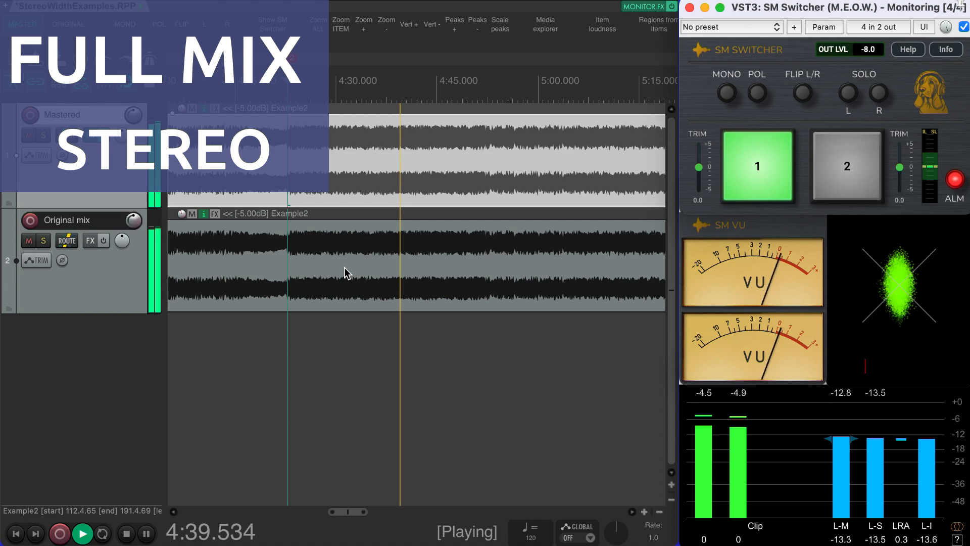
key("m")
key("p")
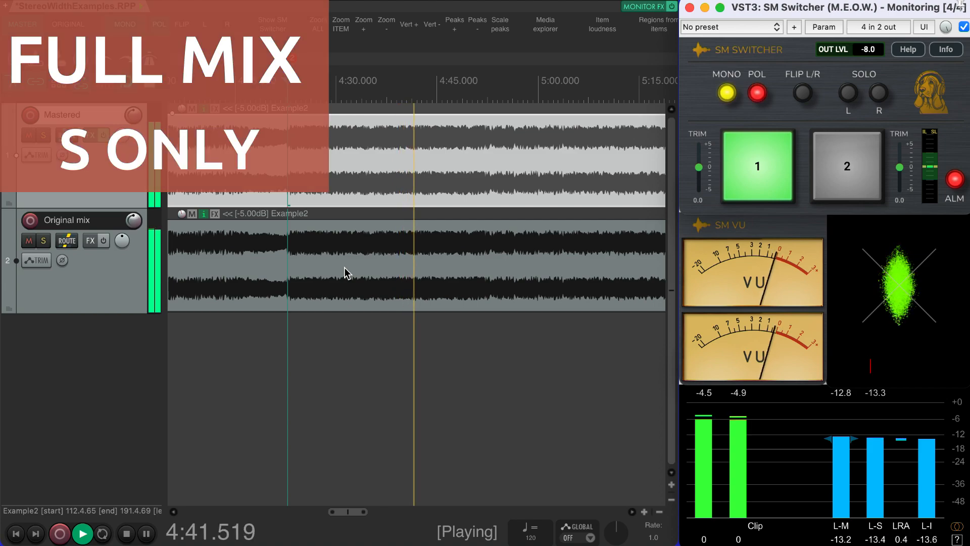
key("m")
key("p")
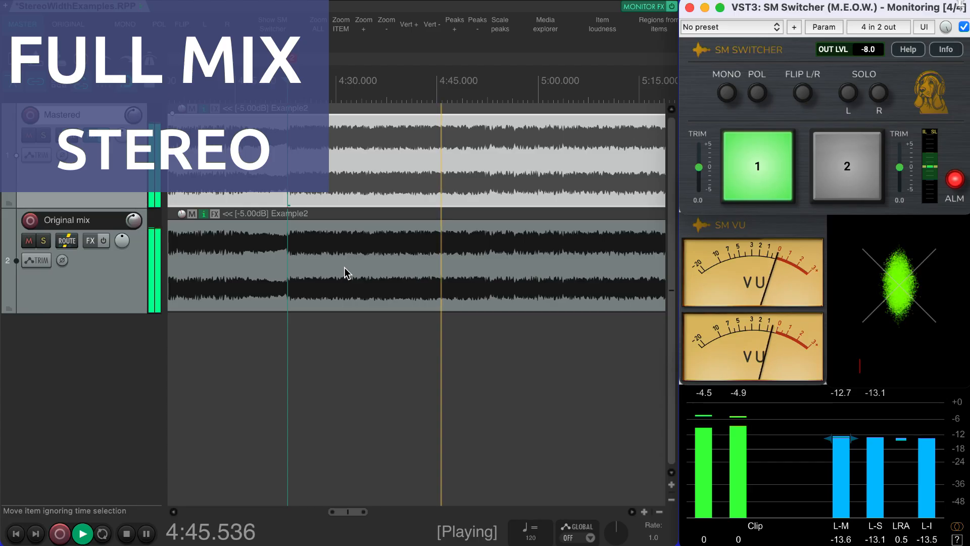
key("space")
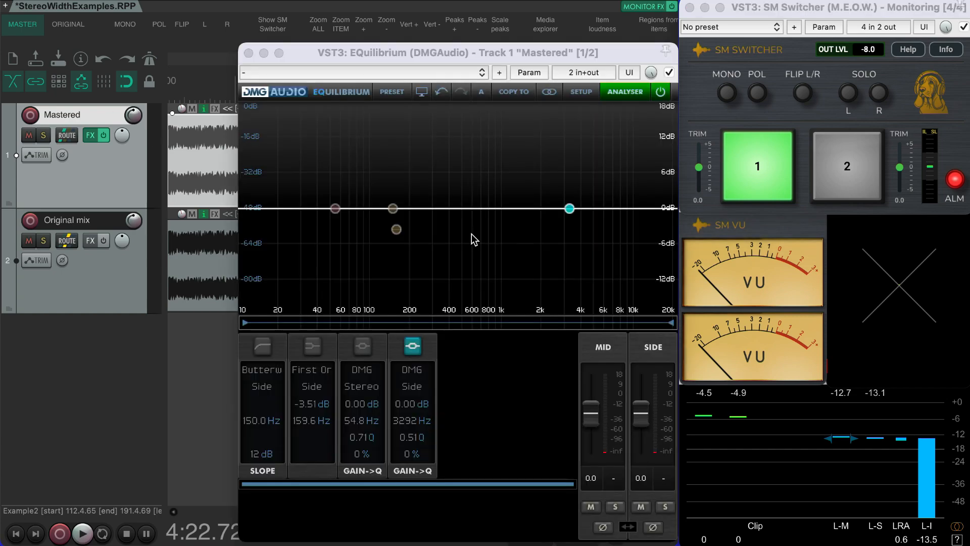
Play the mix in side-only monitoring and set the active DMG Side peak band to 1925 Hz, 3.35 dB gain and 0.72 Q.
left_click(481, 53)
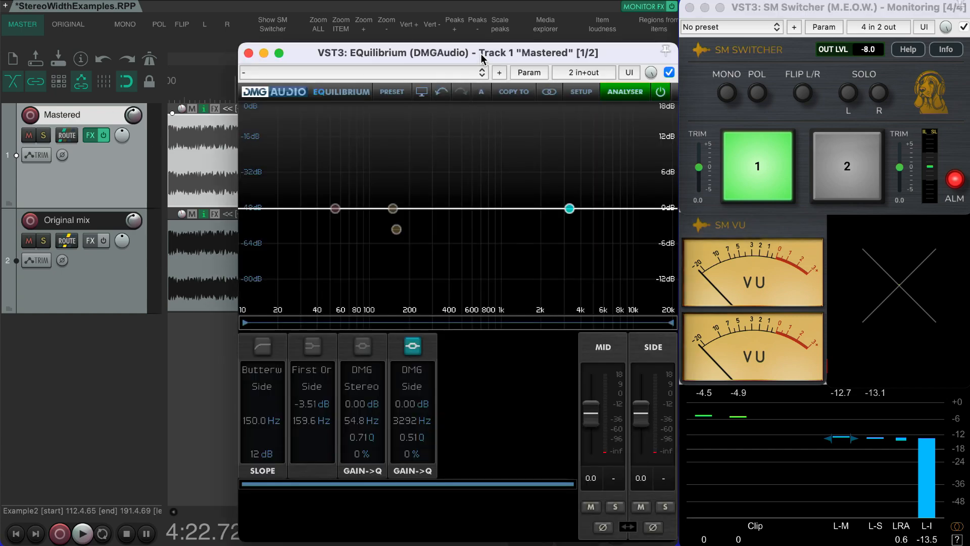
key("m")
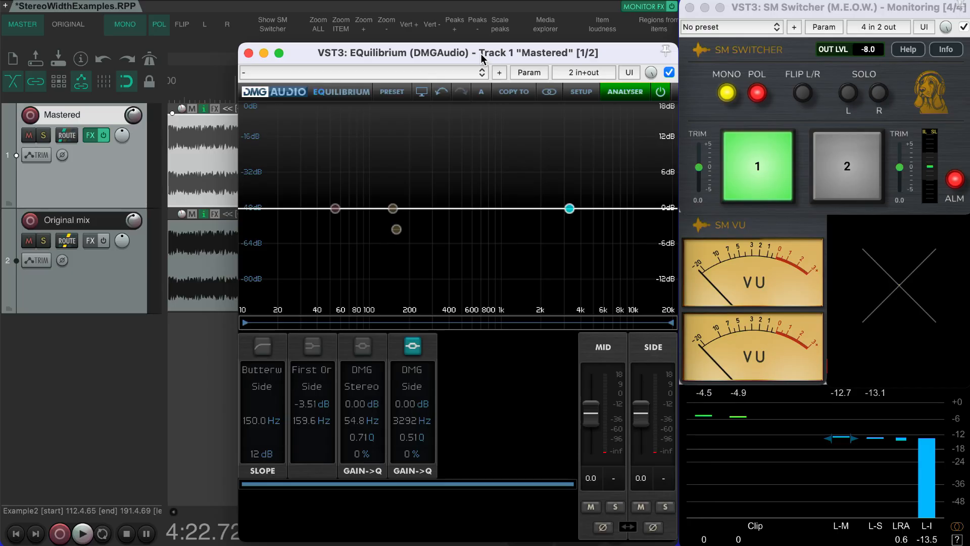
key("space")
mouse_move(583, 210)
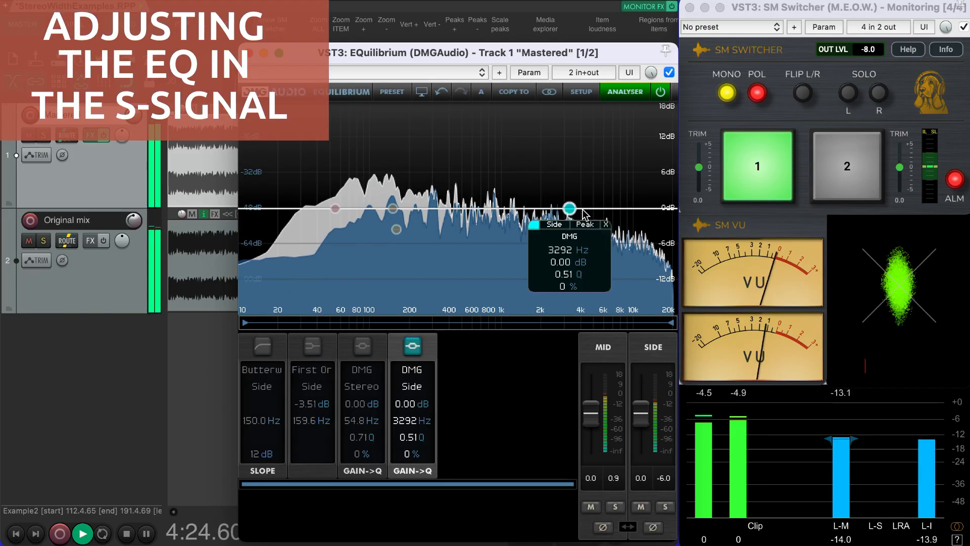
left_click(562, 206, "alt")
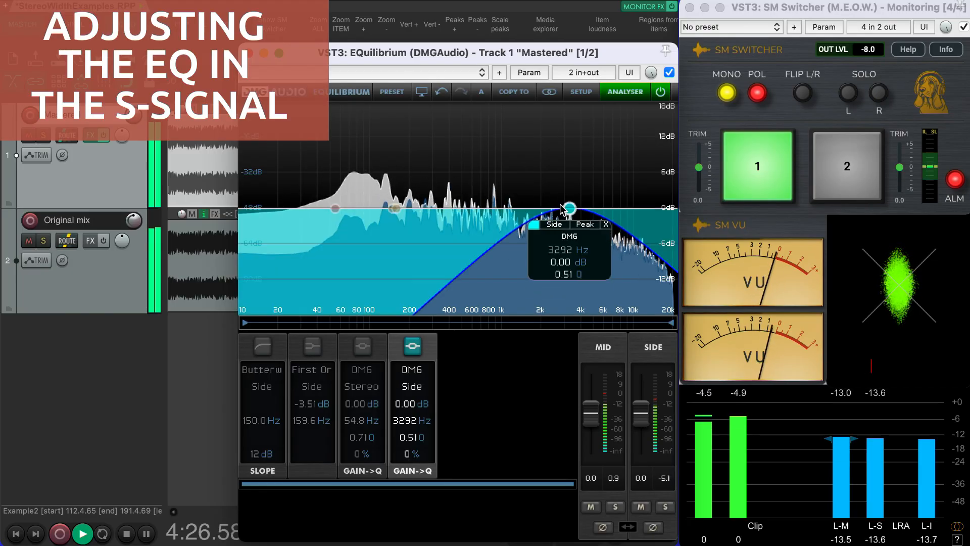
mouse_move(562, 208)
left_mouse_down()
mouse_move(528, 199)
mouse_move(539, 189)
left_mouse_up()
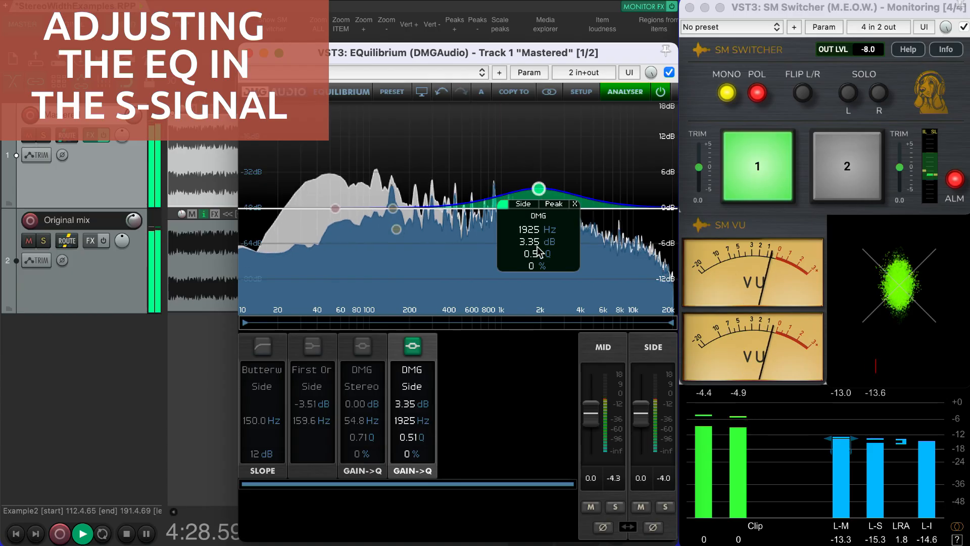
left_click_drag(538, 254, 538, 242)
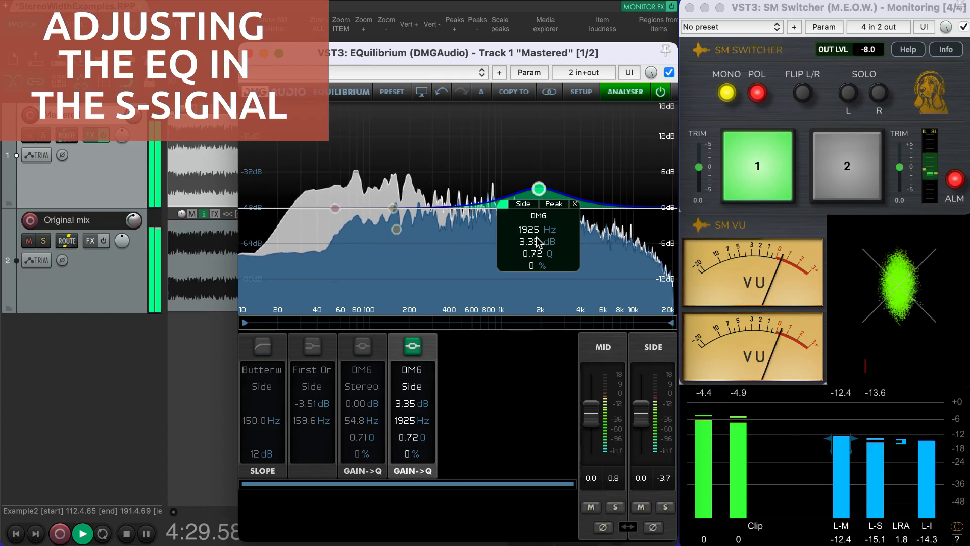
Add a second DMG peak band on the Side signal at about 201.1 Hz with 3.59 dB of gain.
double_click(393, 170)
left_click(382, 192)
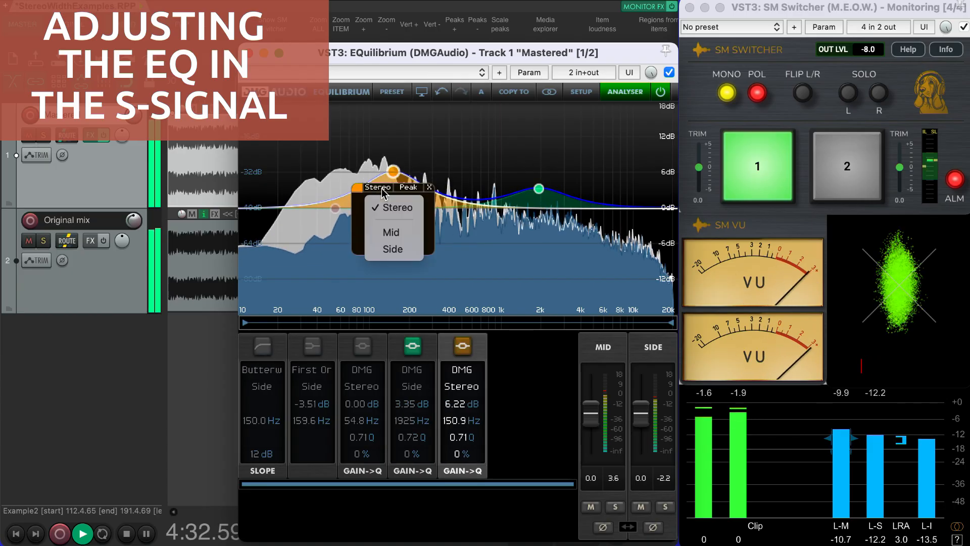
left_click(393, 249)
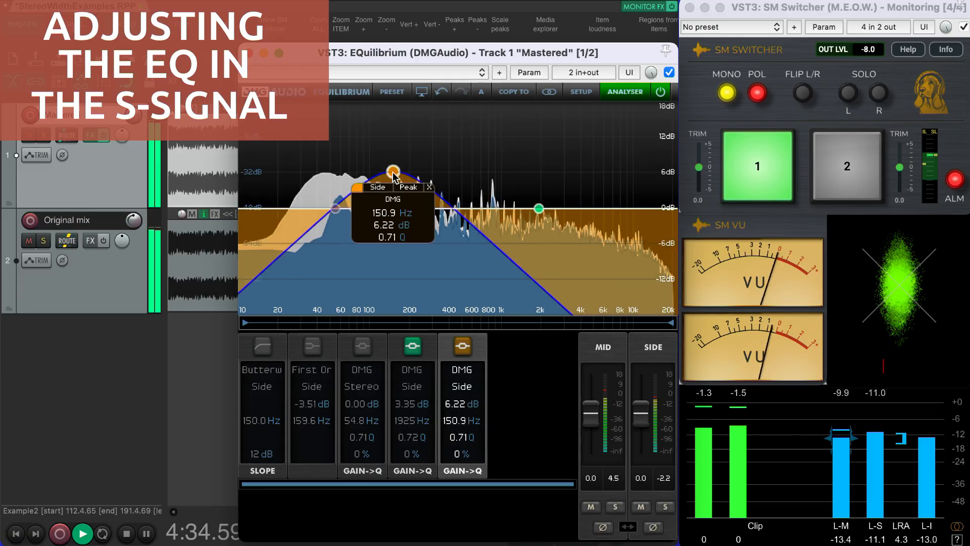
left_click_drag(393, 172, 410, 190)
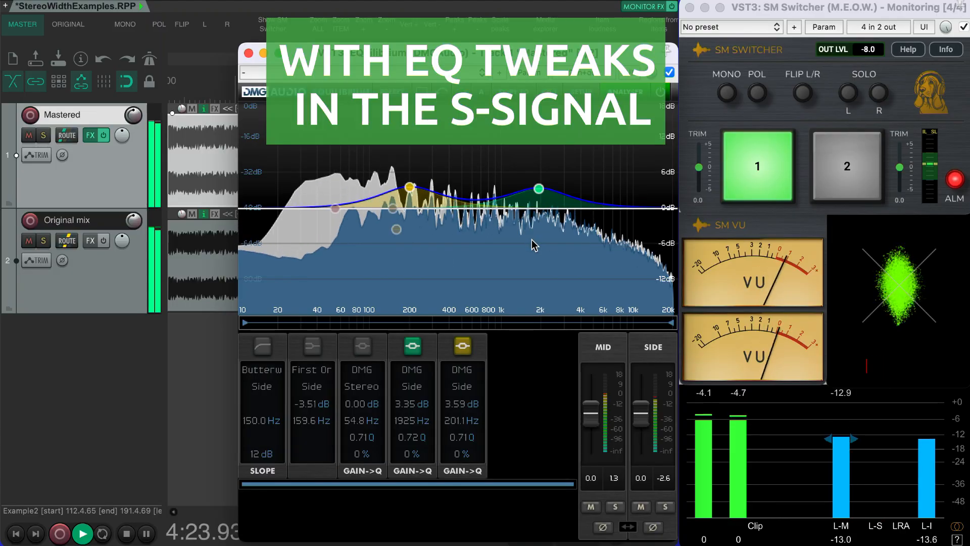
Compare the two Side boosts with the loudness-matched original in full stereo by alternating monitoring sources 2 and 1, ending on source 1.
key("2")
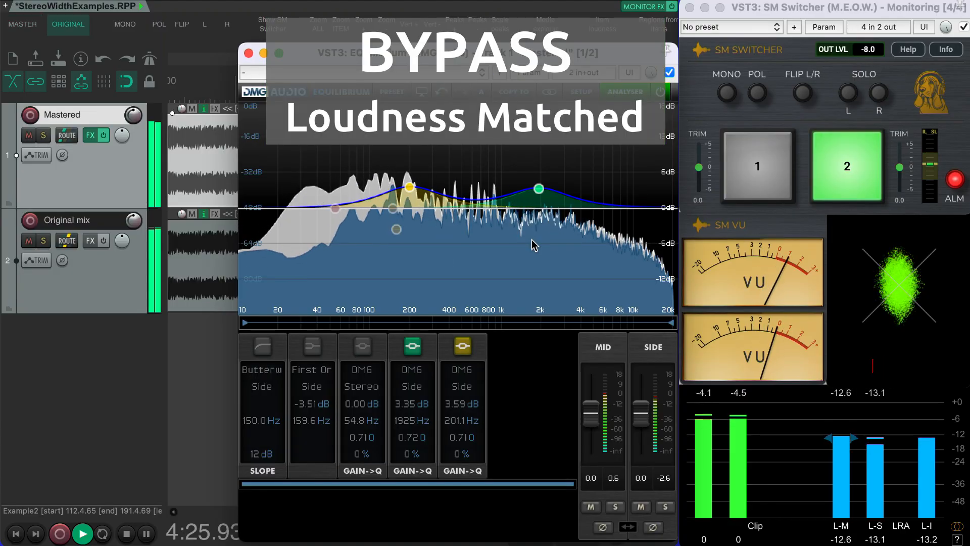
key("1")
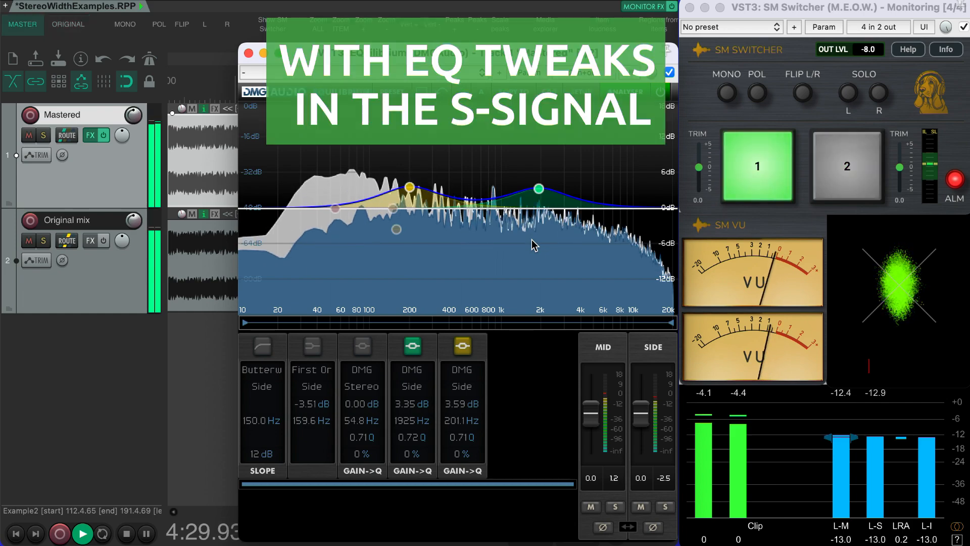
key("2")
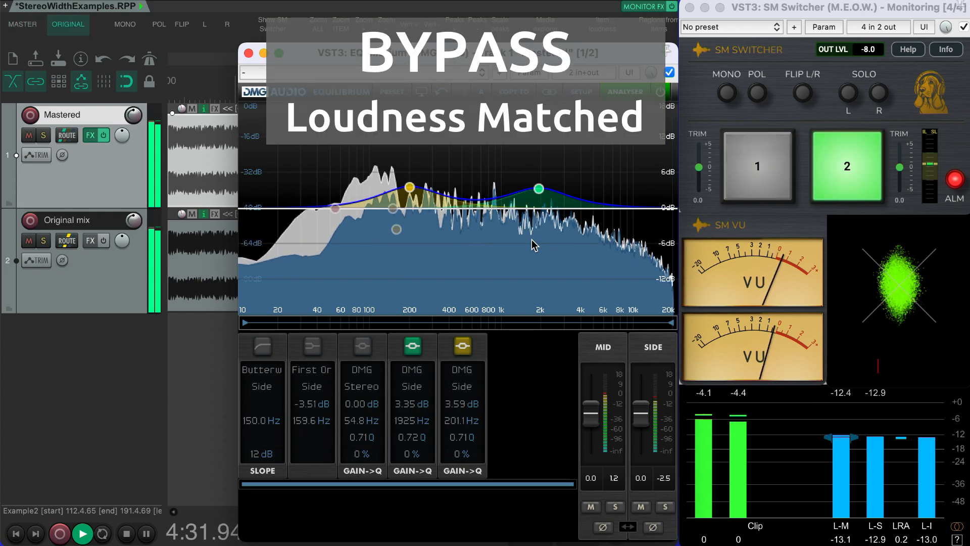
key("1")
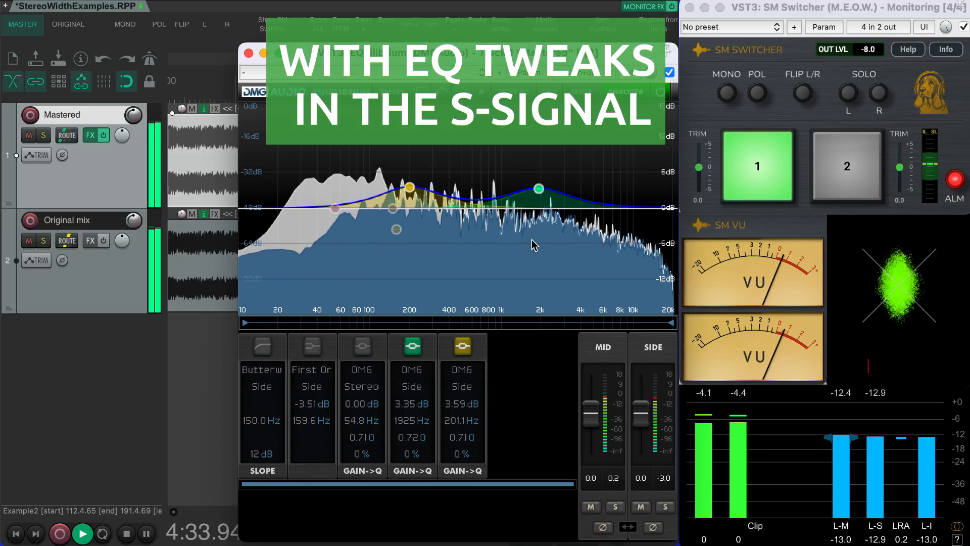
key("2")
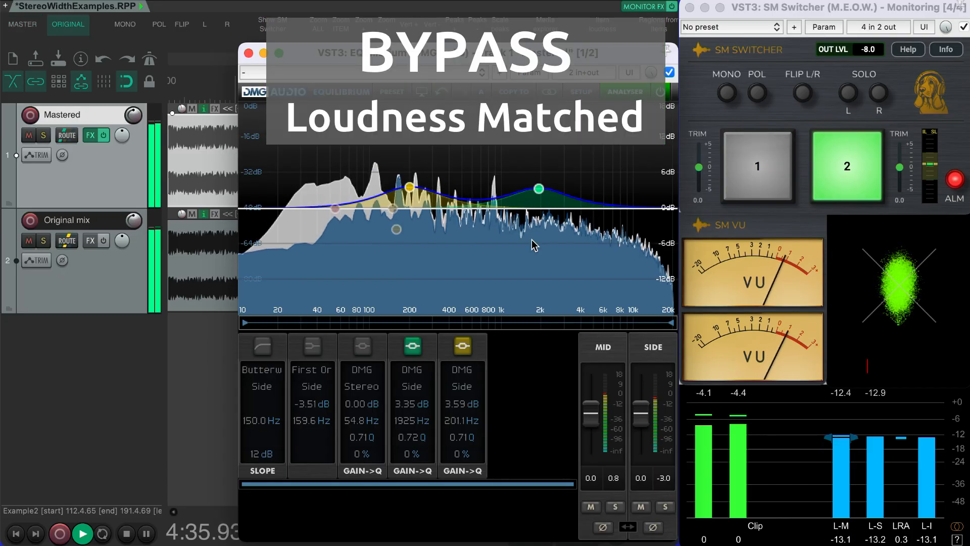
key("1")
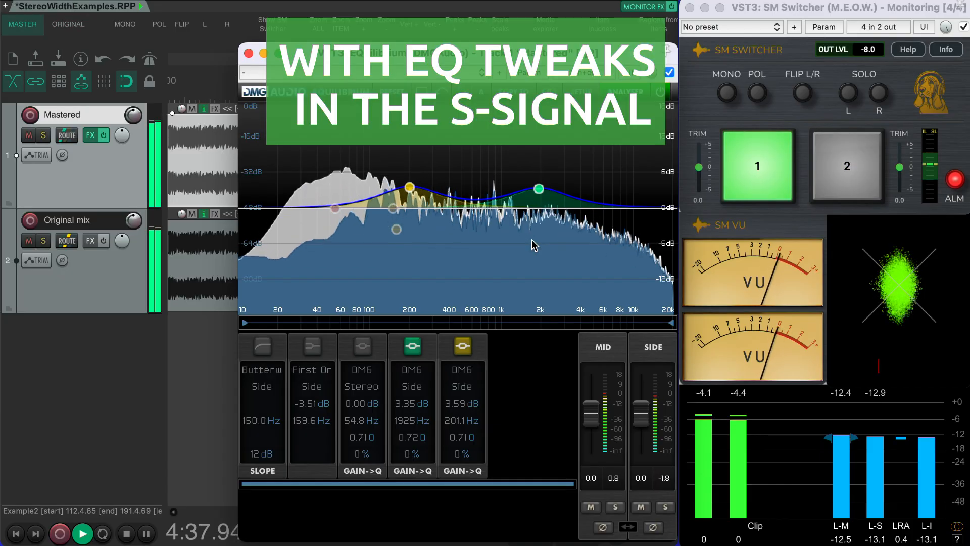
key("2")
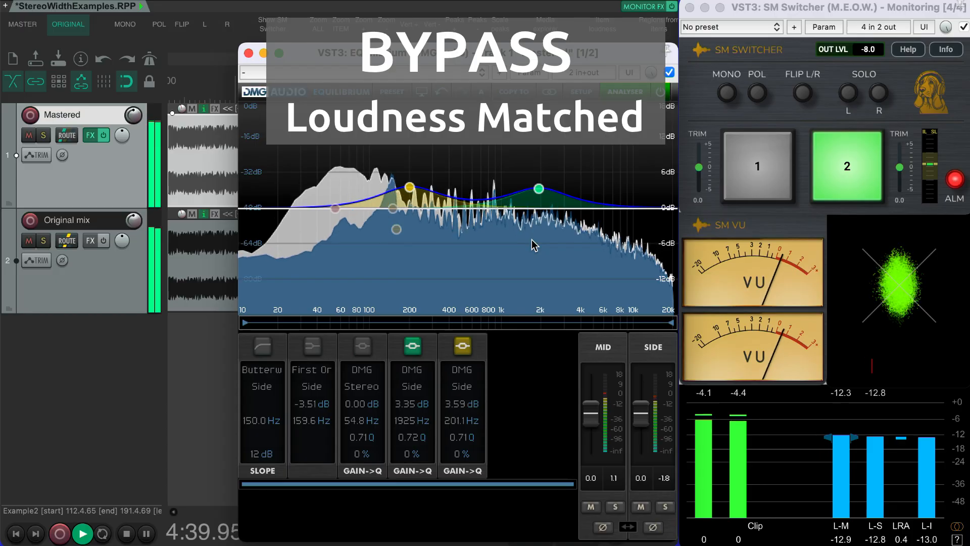
key("1")
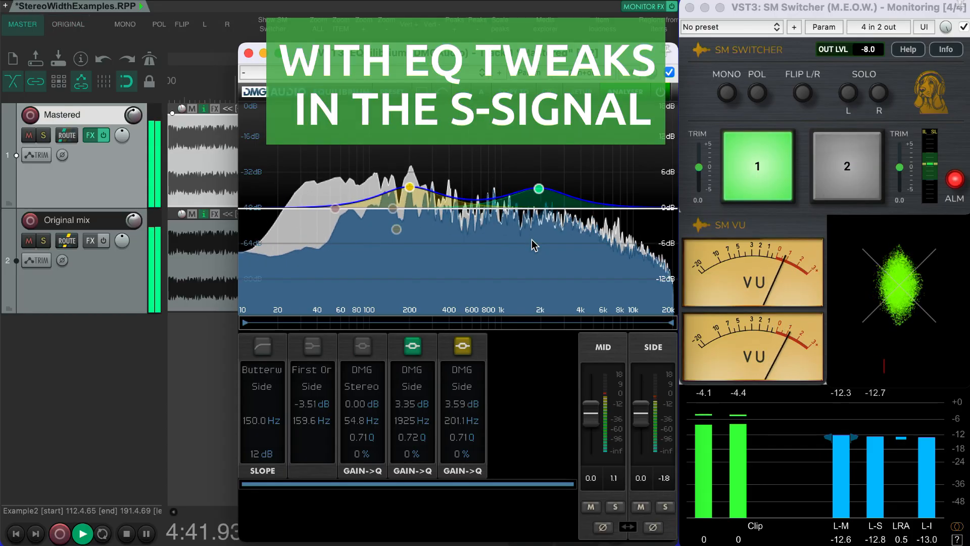
Compare the boosted and original Side signals in side-only monitoring using sources 1 and 2, returning to stereo on source 1 with playback stopped.
key("m")
key("p")
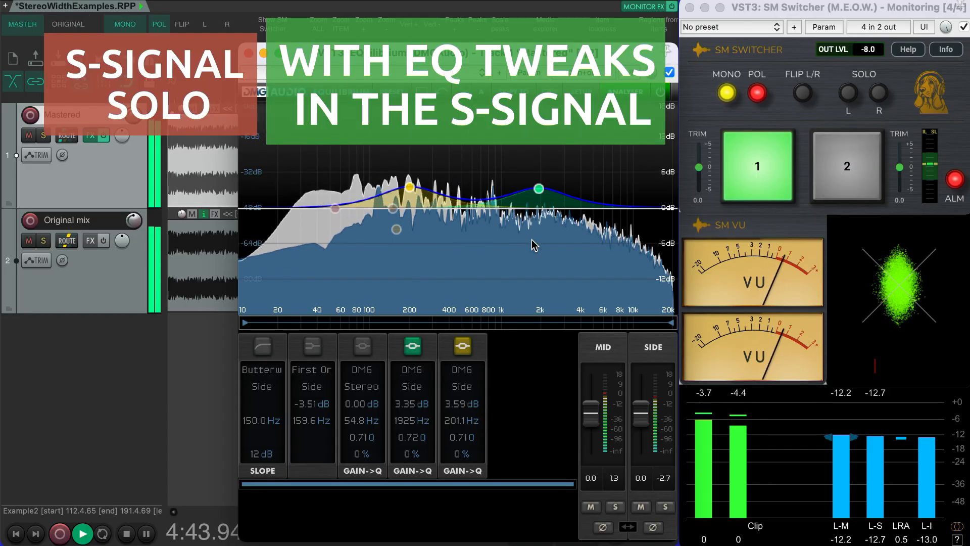
key("2")
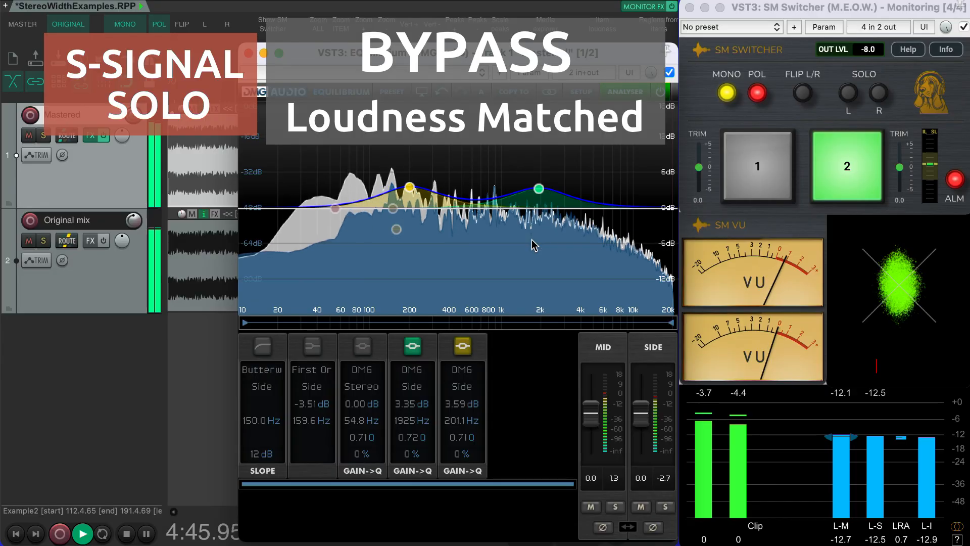
key("1")
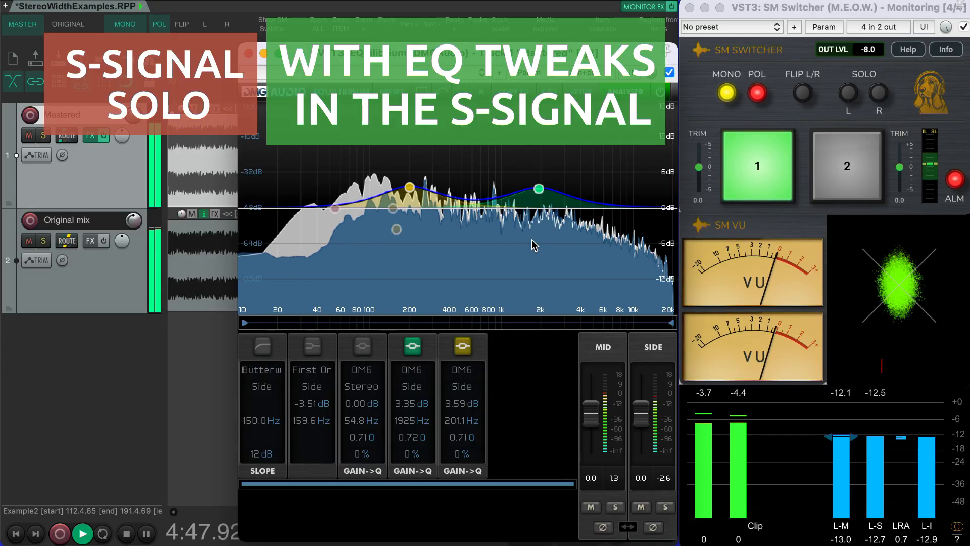
key("2")
key("1")
key("p")
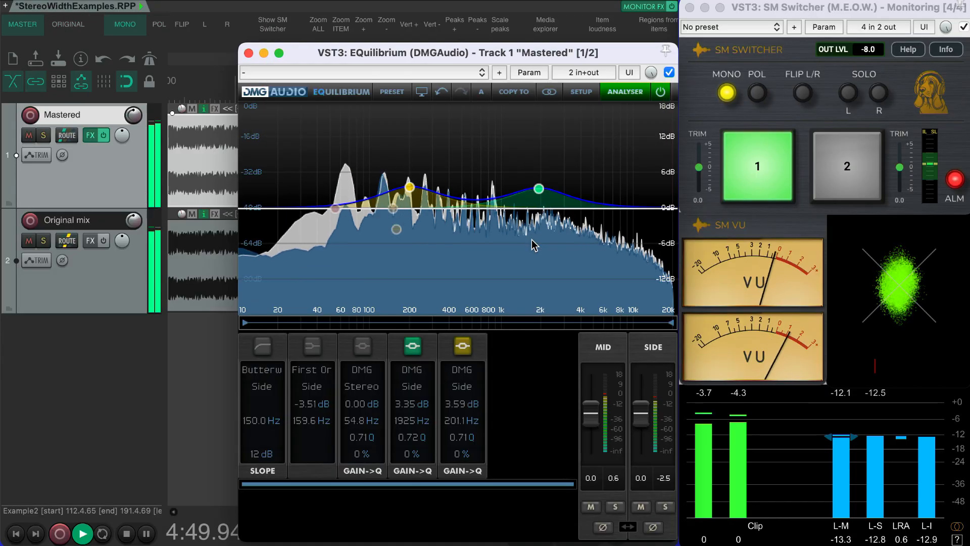
key("m")
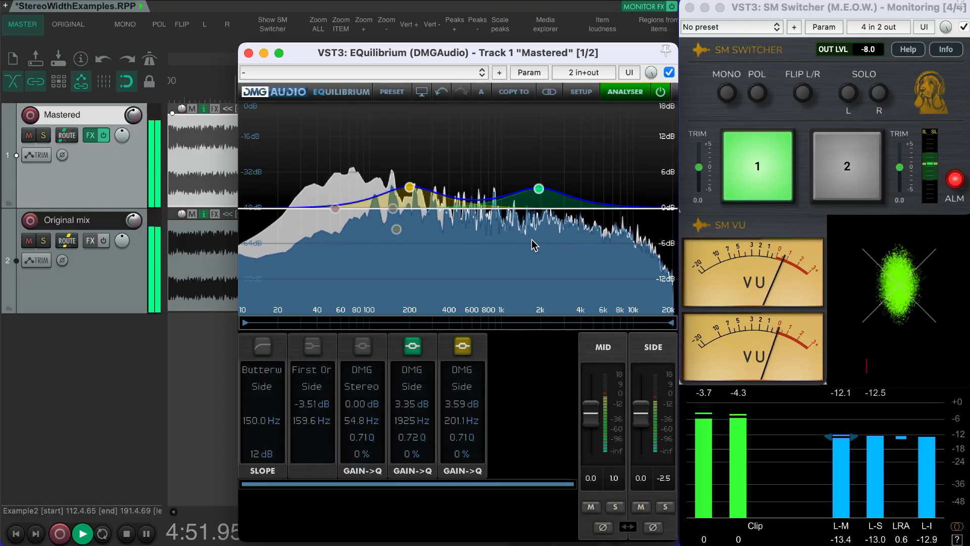
key("space")
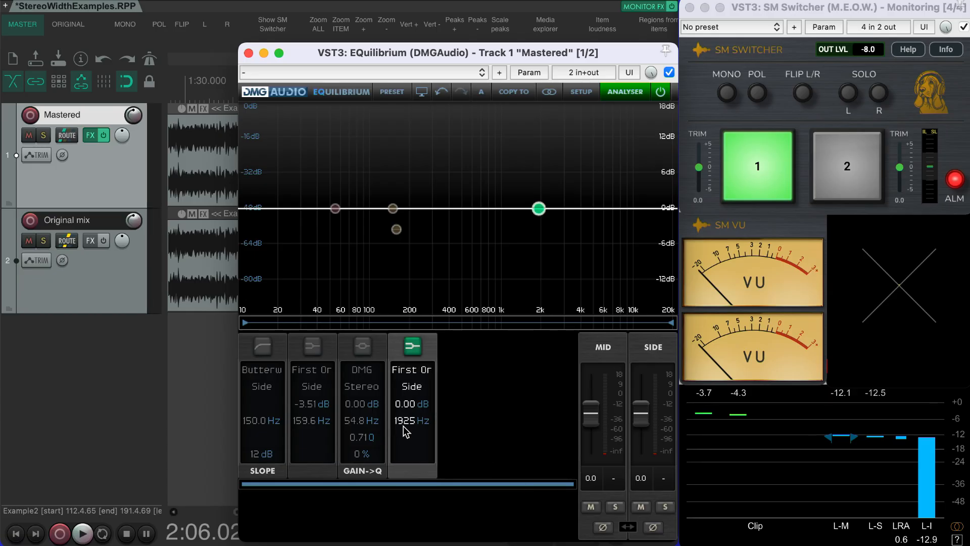
Move the active first-order shelf to about 6229 Hz and audition the isolated highs in stereo, mid-only and side-only.
left_click_drag(404, 424, 406, 388)
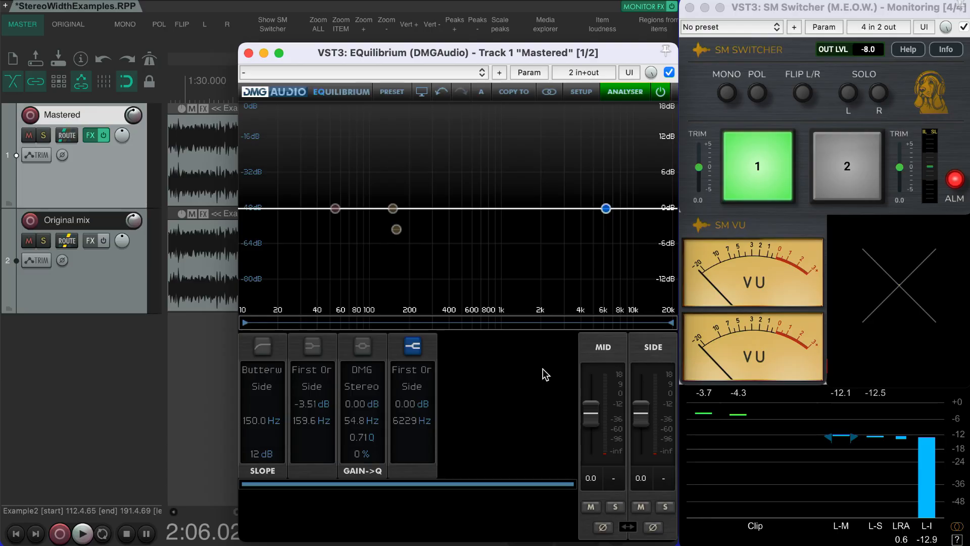
key("space")
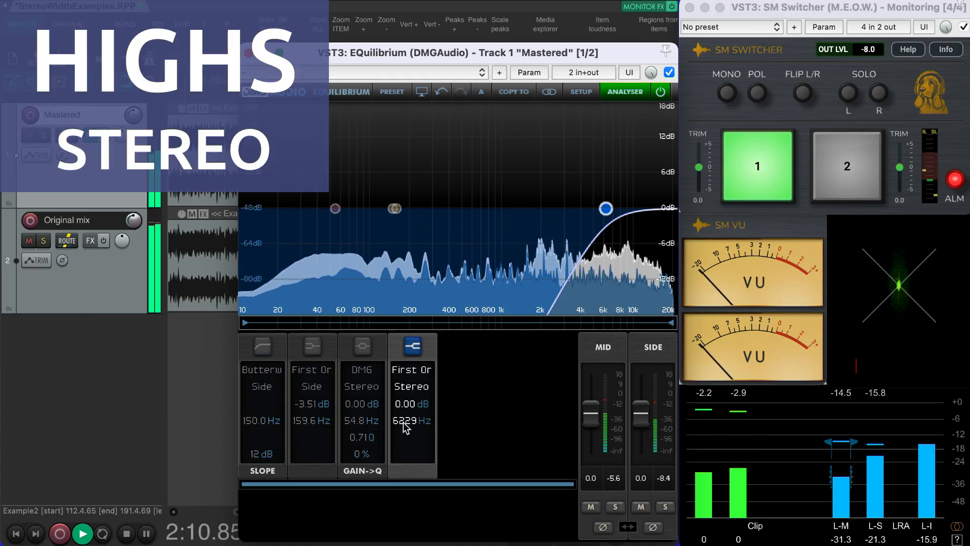
key("m")
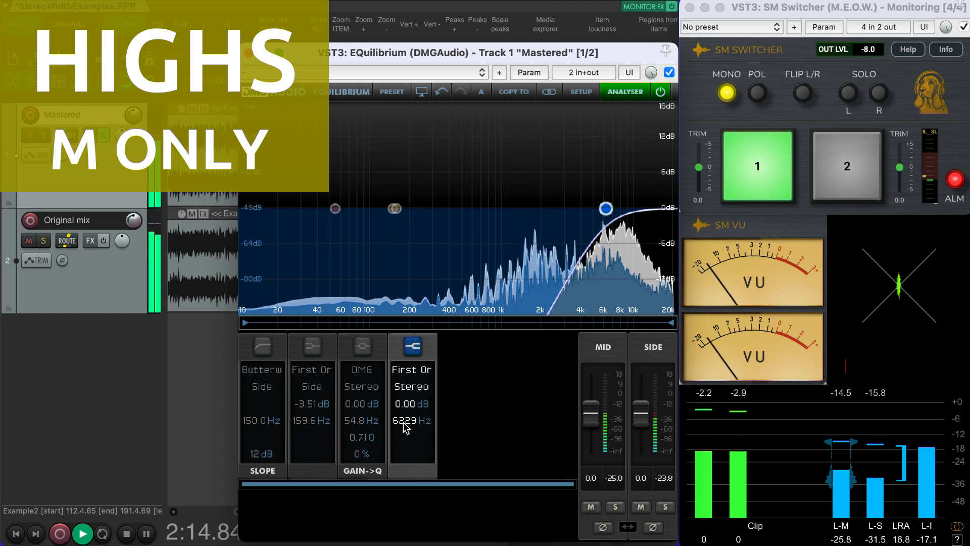
key("p")
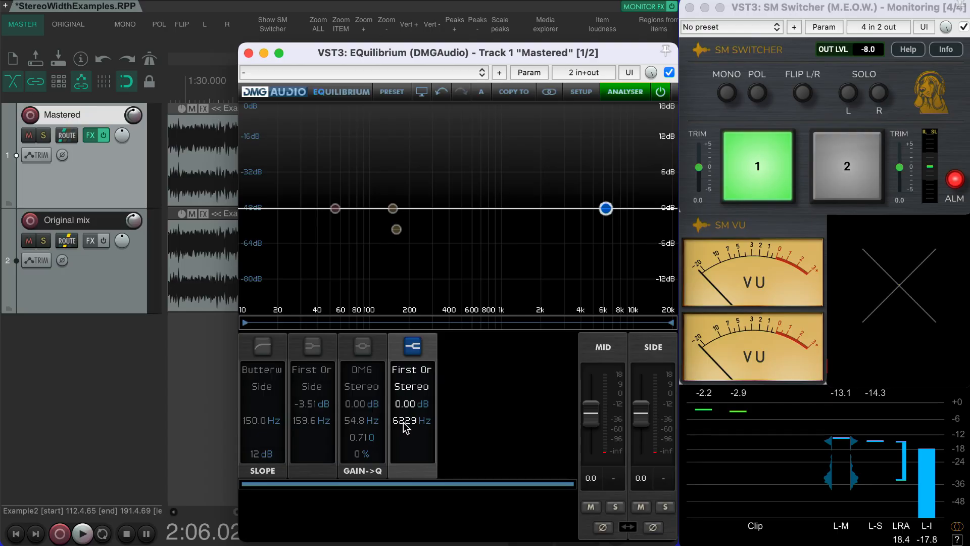
Apply the active first-order shelf to the Side signal with 7.34 dB of gain at 8216 Hz.
left_click(407, 393)
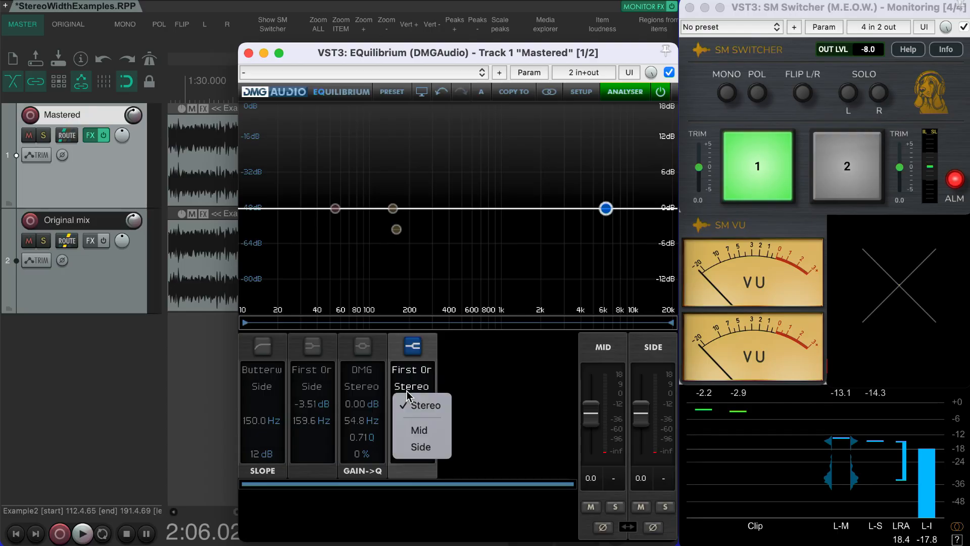
left_click(421, 447)
mouse_move(406, 410)
left_mouse_down()
mouse_move(410, 359)
mouse_move(412, 398)
left_mouse_up()
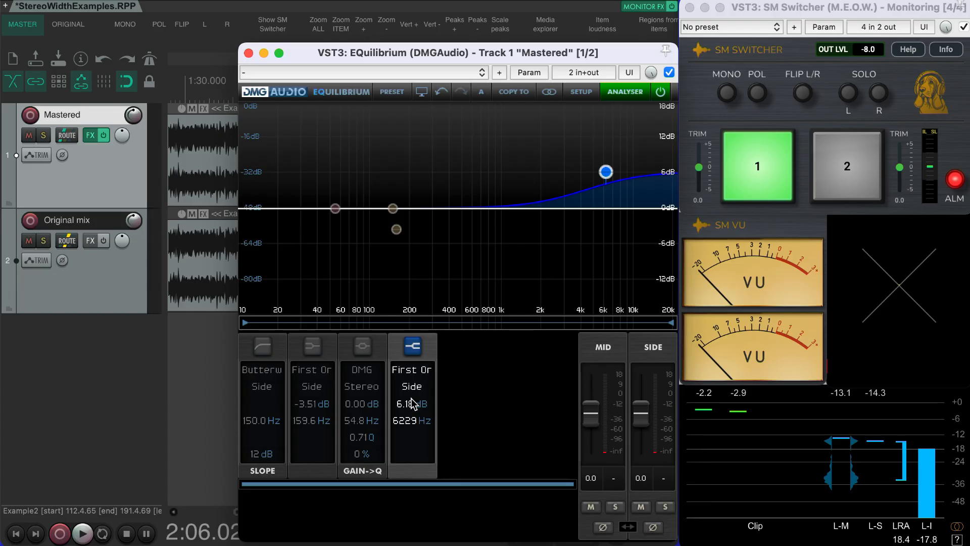
mouse_move(403, 423)
left_mouse_down()
mouse_move(404, 414)
mouse_move(415, 422)
left_mouse_up()
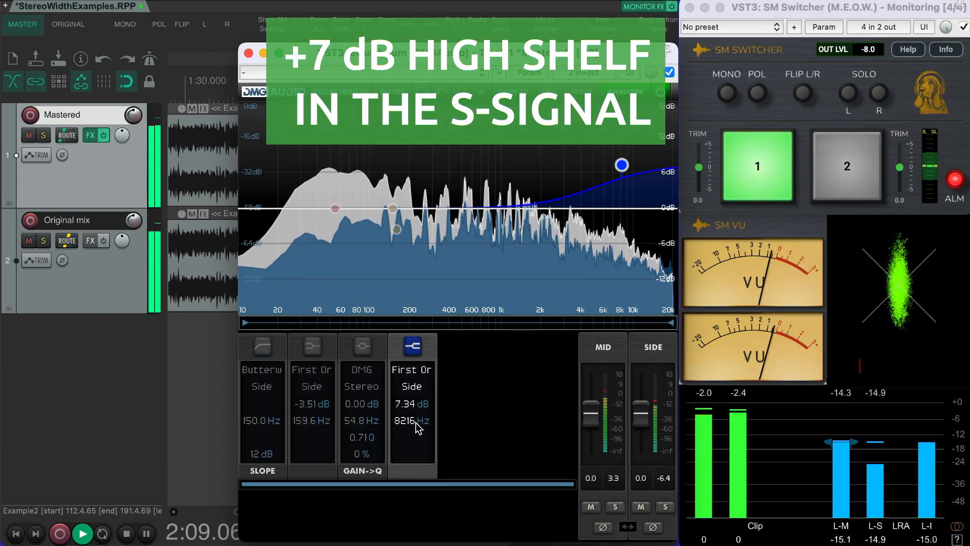
Compare the Side high-shelf boost with the loudness-matched original by alternating monitoring sources 2 and 1, ending on source 1 with playback stopped.
key("2")
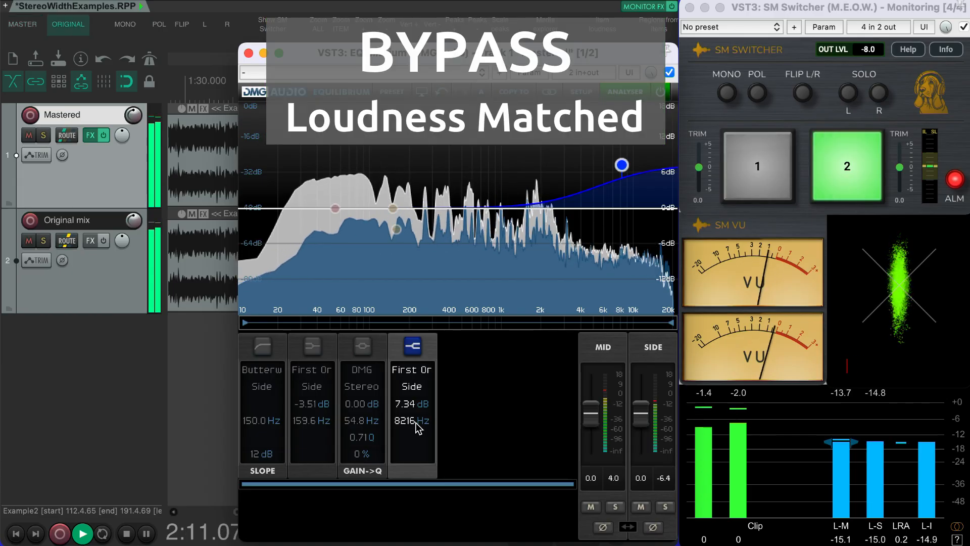
key("1")
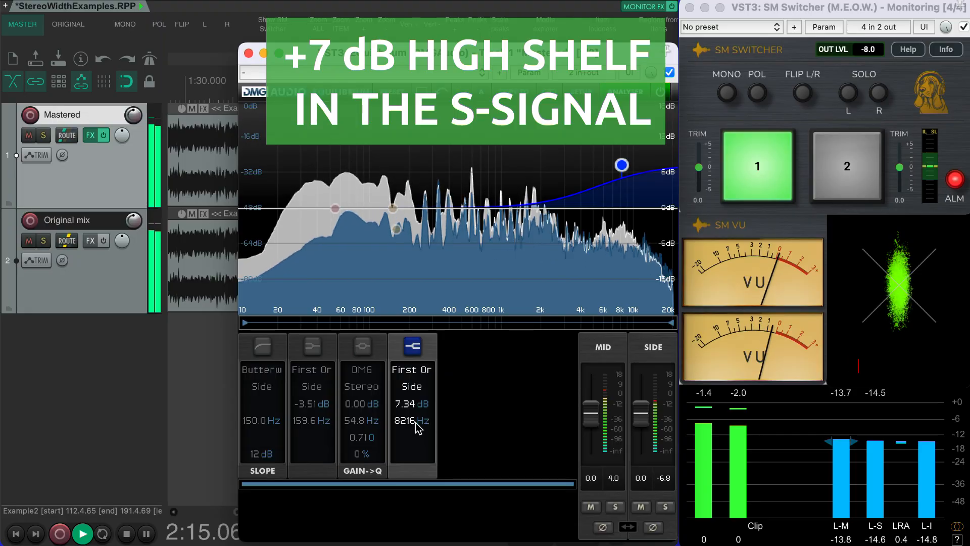
key("2")
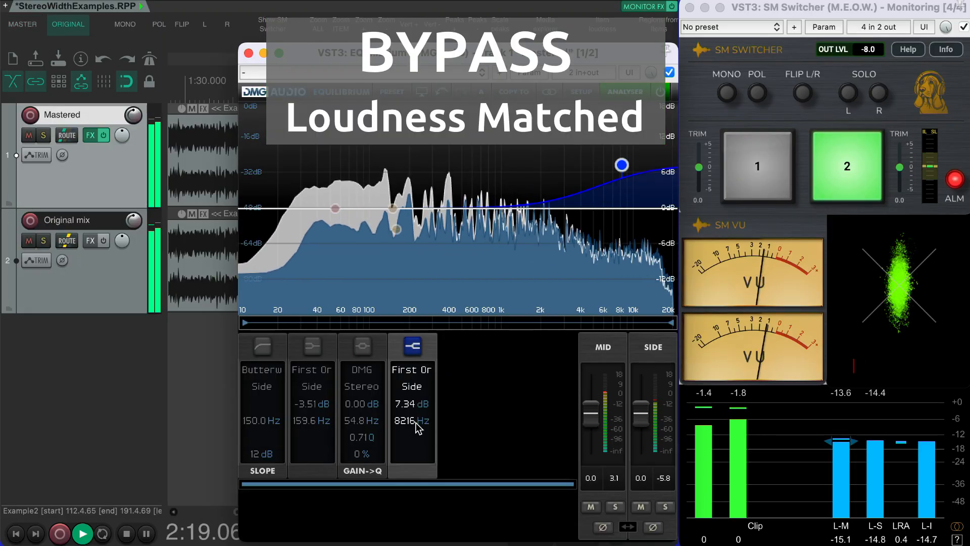
key("1")
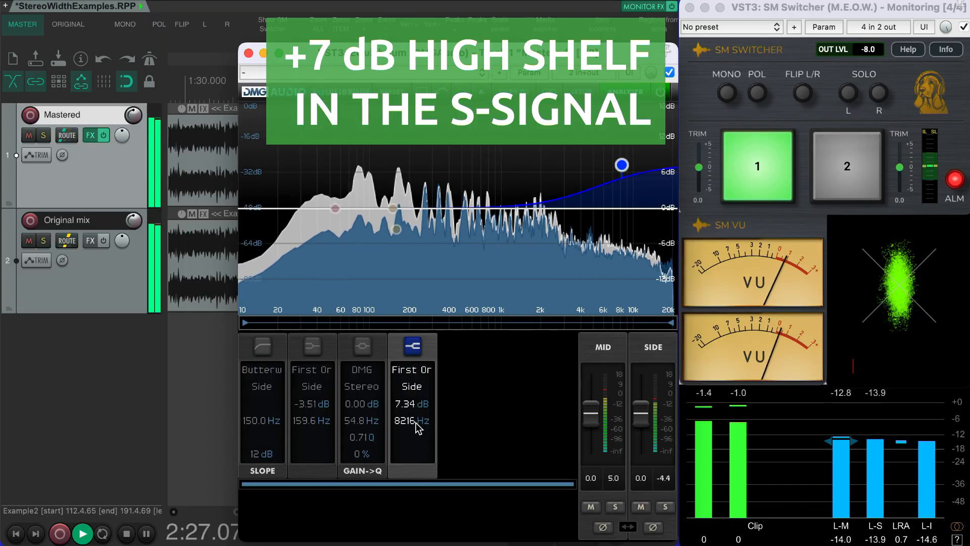
key("2")
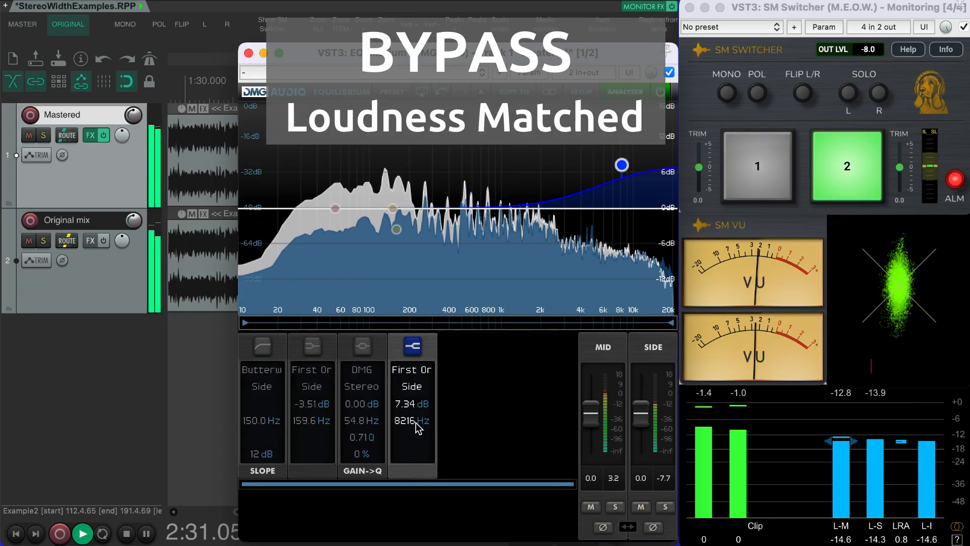
key("1")
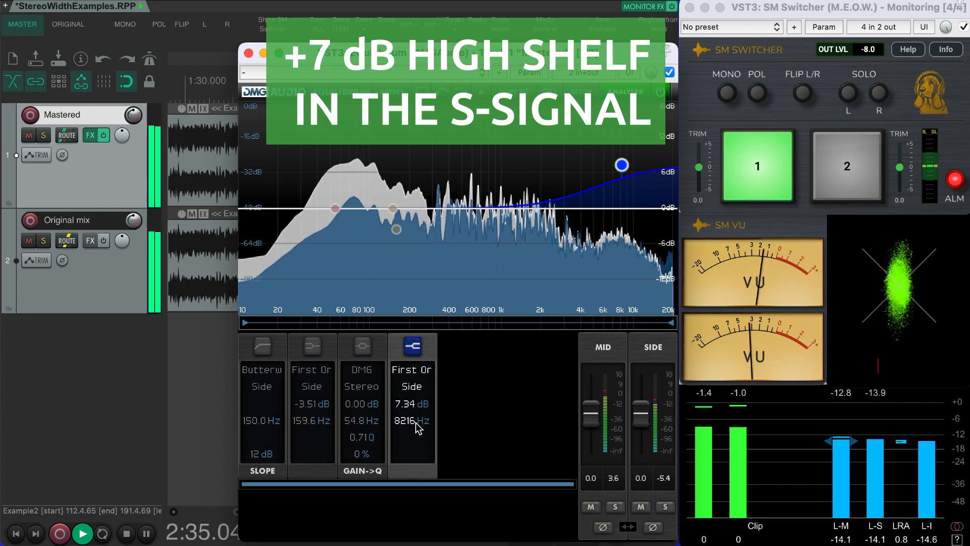
key("2")
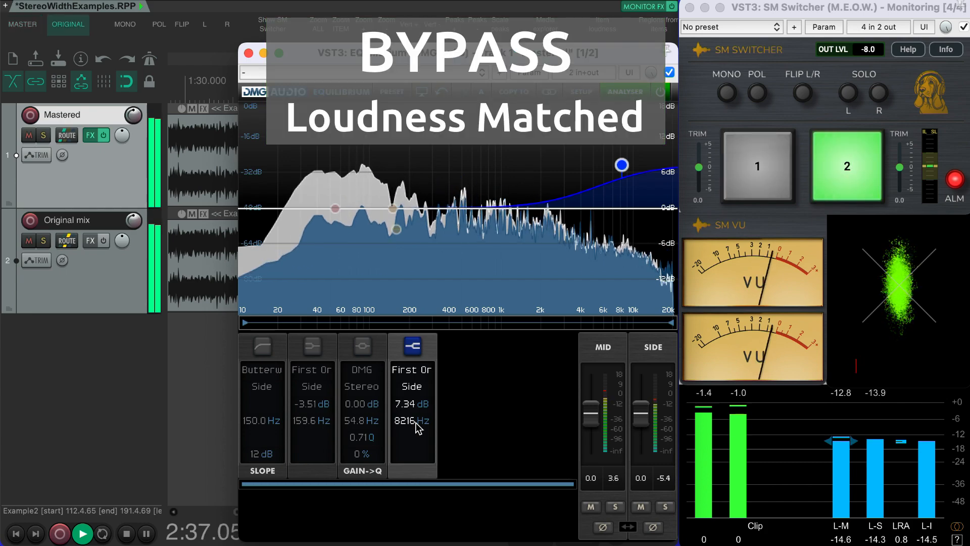
key("1")
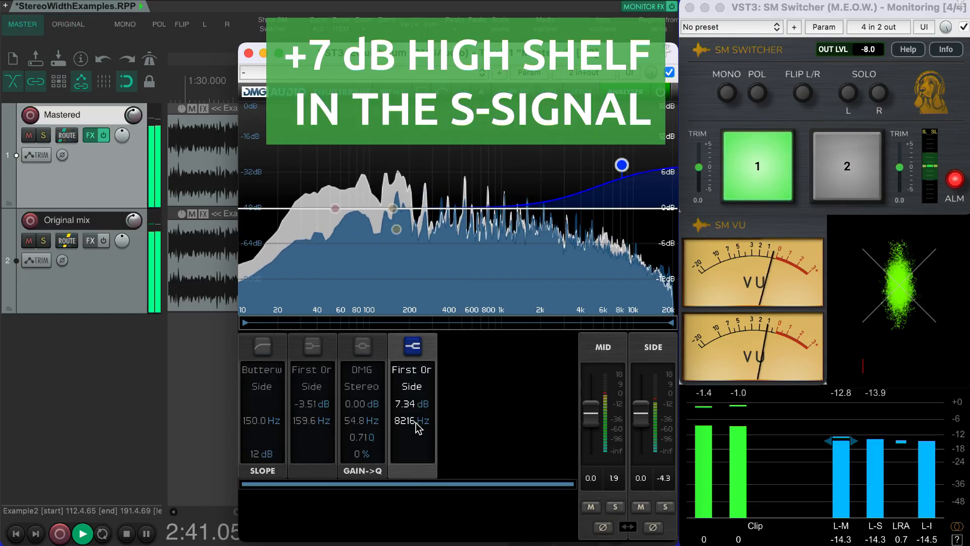
key("space")
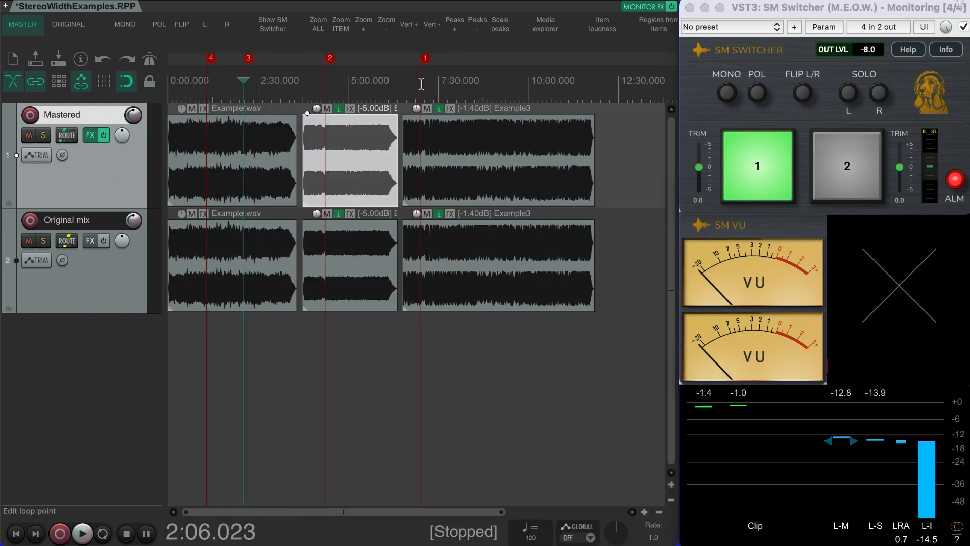
Place the playback position at marker 1 in the Example3 item, around 7:00.
left_click(412, 81)
scroll(412, 81, "up", 8)
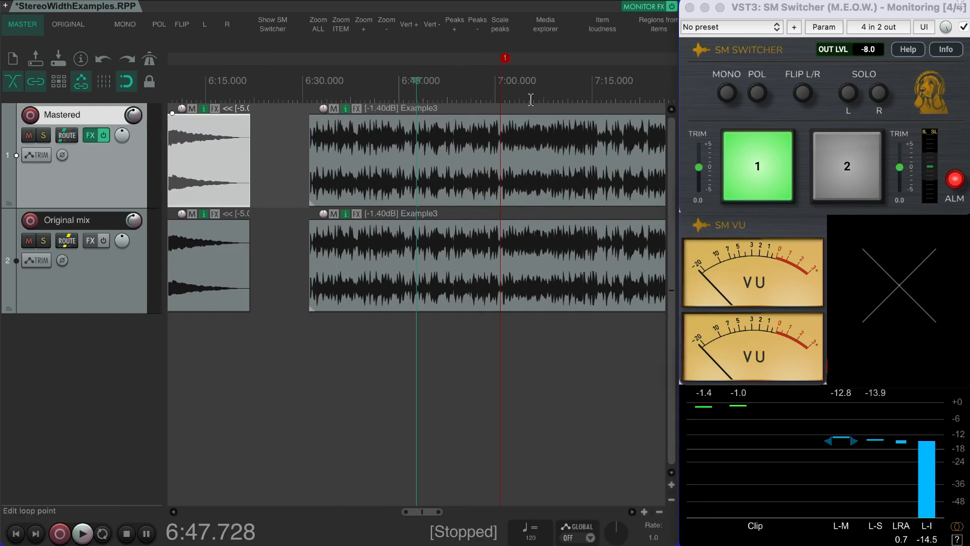
left_click(501, 82)
scroll(501, 82, "up", 3)
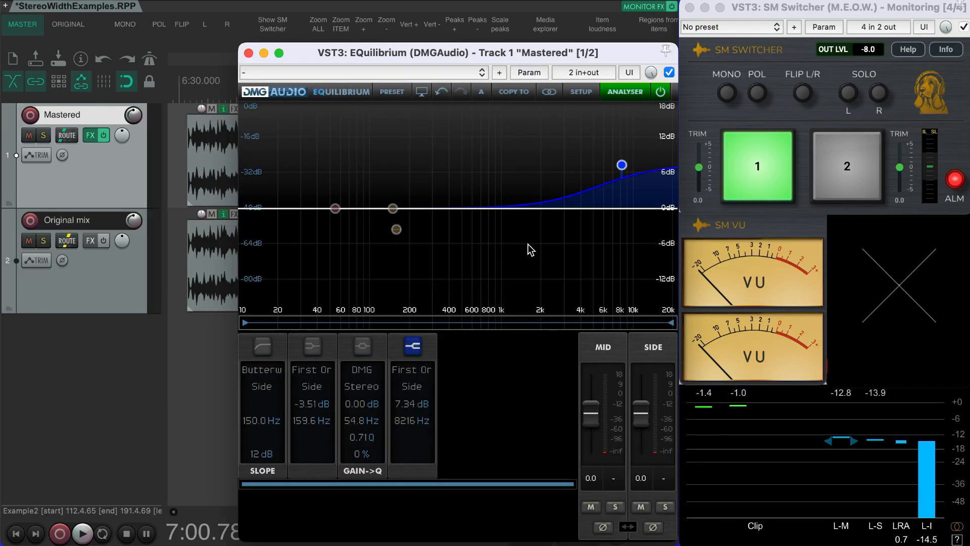
Play Example3 and compare its Side high-shelf boost with the loudness-matched original using sources 2 and 1, stopping playback on source 1.
key("space")
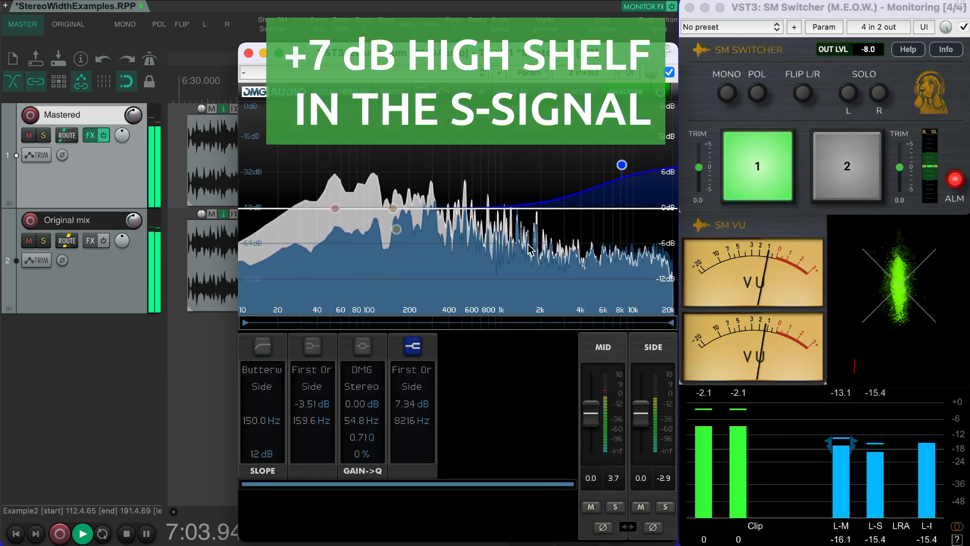
key("2")
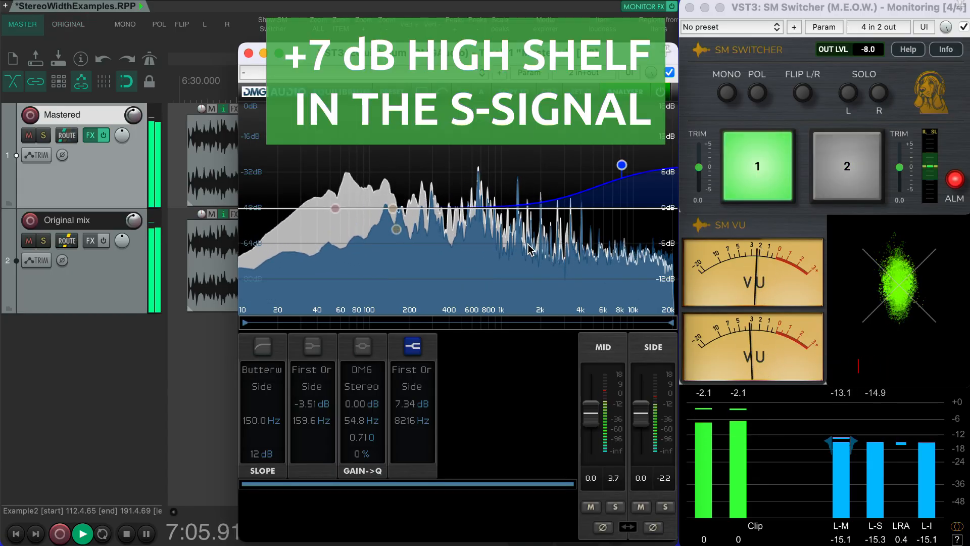
key("1")
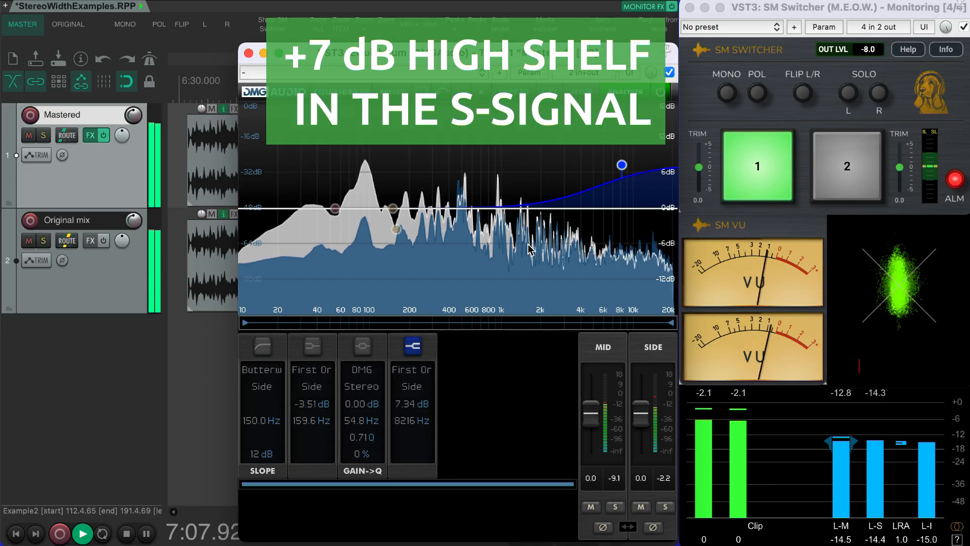
key("2")
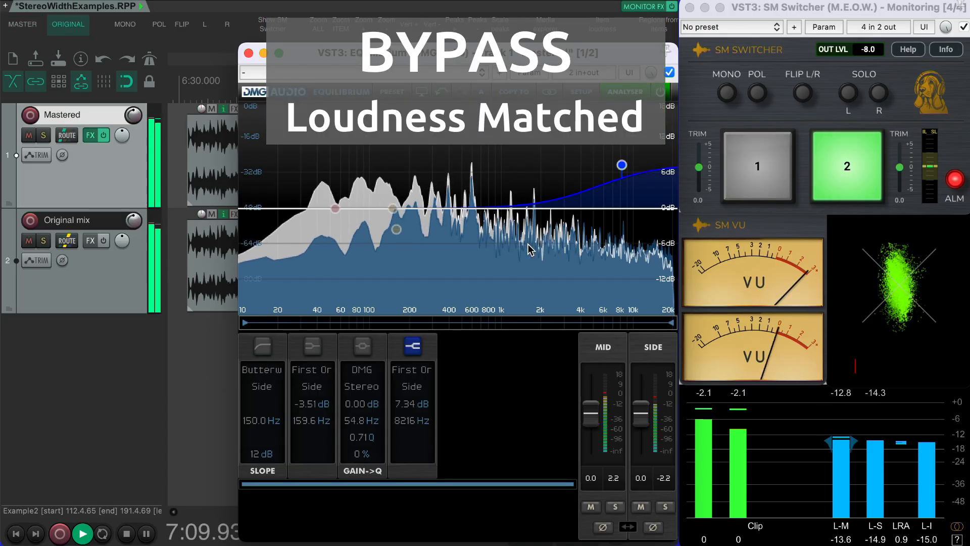
key("1")
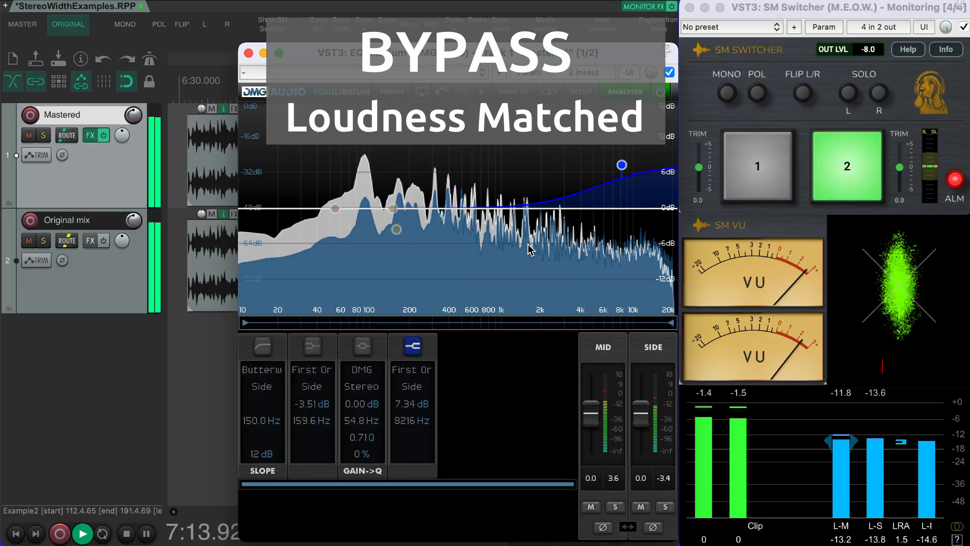
key("2")
key("1")
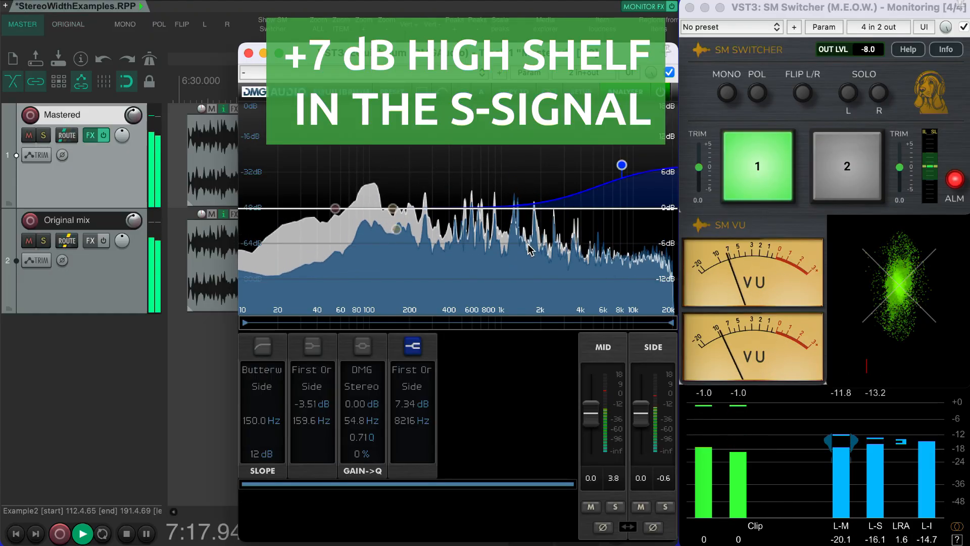
key("space")
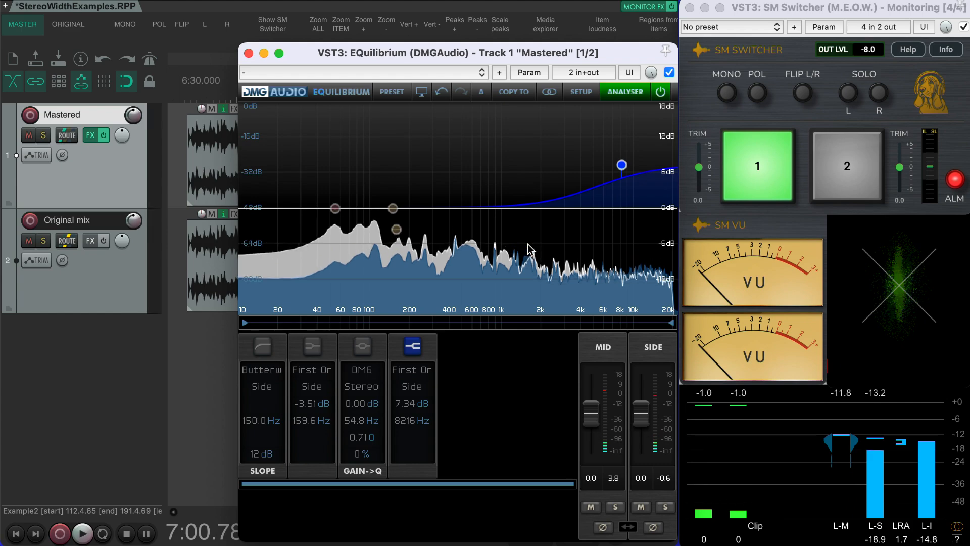